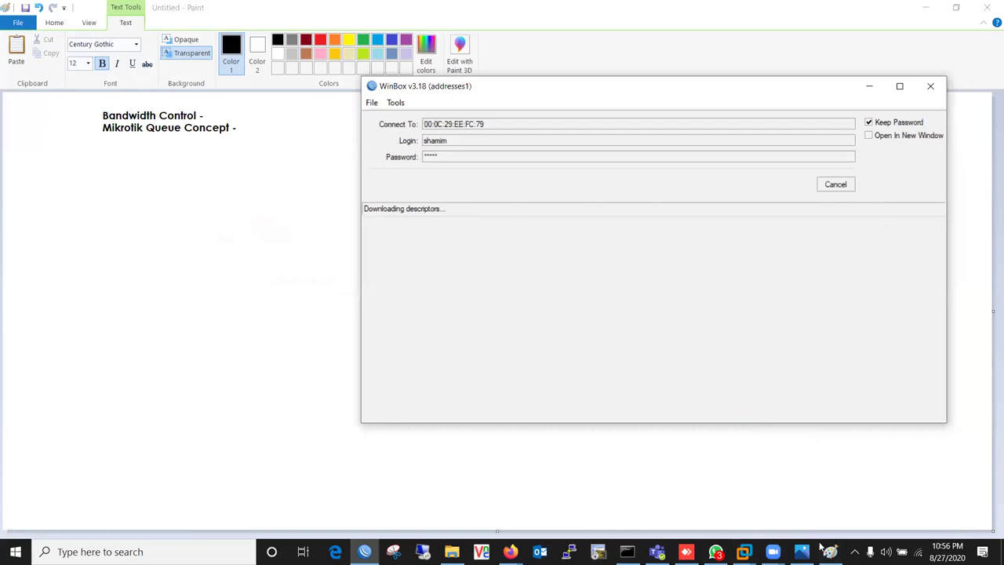
# - Cancel the WinBox connection, refresh Neighbors, and bring up the Mikrotik-Batch-4 console in VMware
pyautogui.click(836, 184)
pyautogui.click(402, 250)
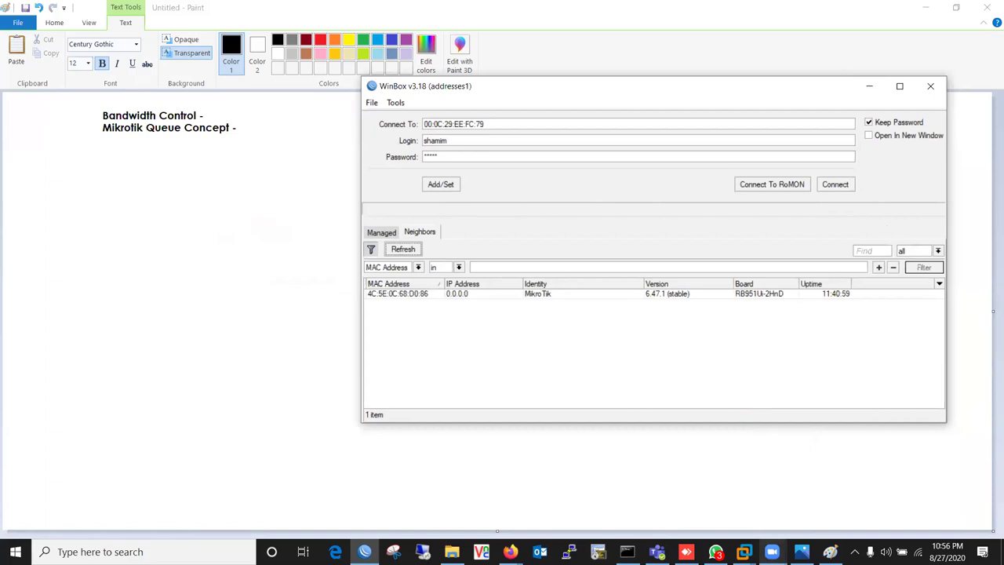
pyautogui.click(744, 551)
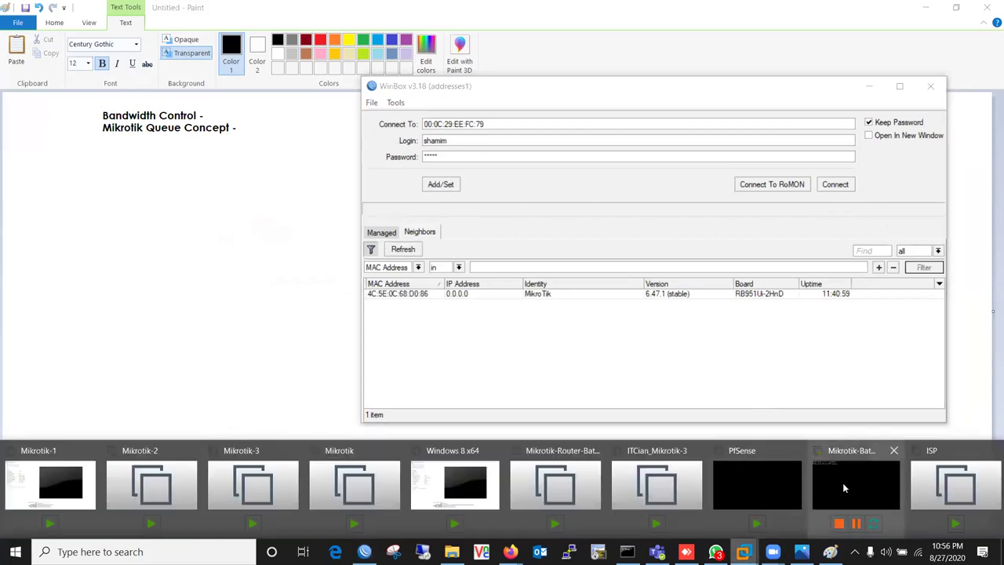
pyautogui.click(843, 482)
pyautogui.click(47, 197)
# - Enter the login name at the router console, refresh WinBox Neighbors, and return to the console
pyautogui.click(388, 275)
pyautogui.press('Return')
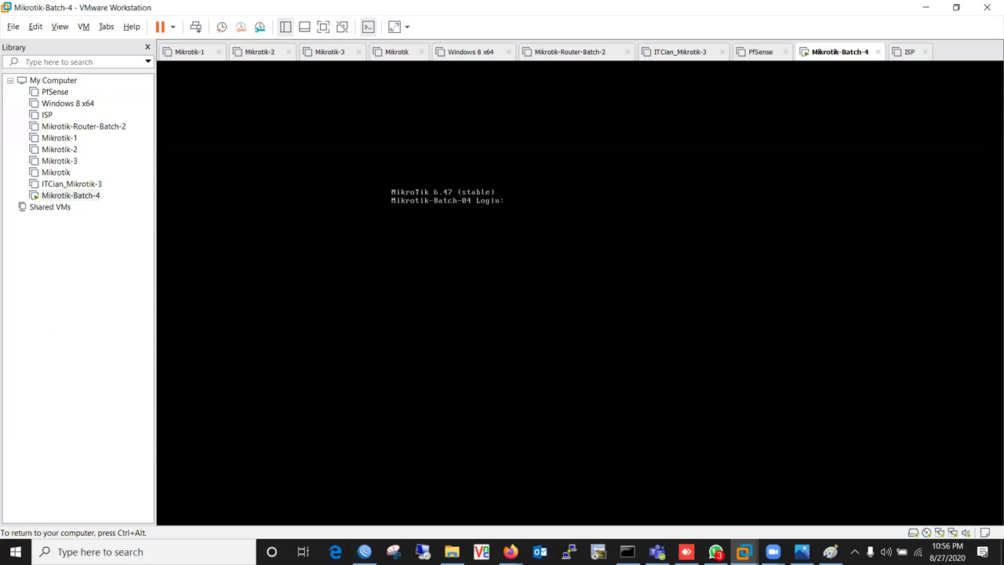
pyautogui.write('shamim')
pyautogui.press('Return')
pyautogui.press('Return')
pyautogui.press('Return')
pyautogui.press('Return')
pyautogui.press('Return')
pyautogui.press('Return')
pyautogui.press('Return')
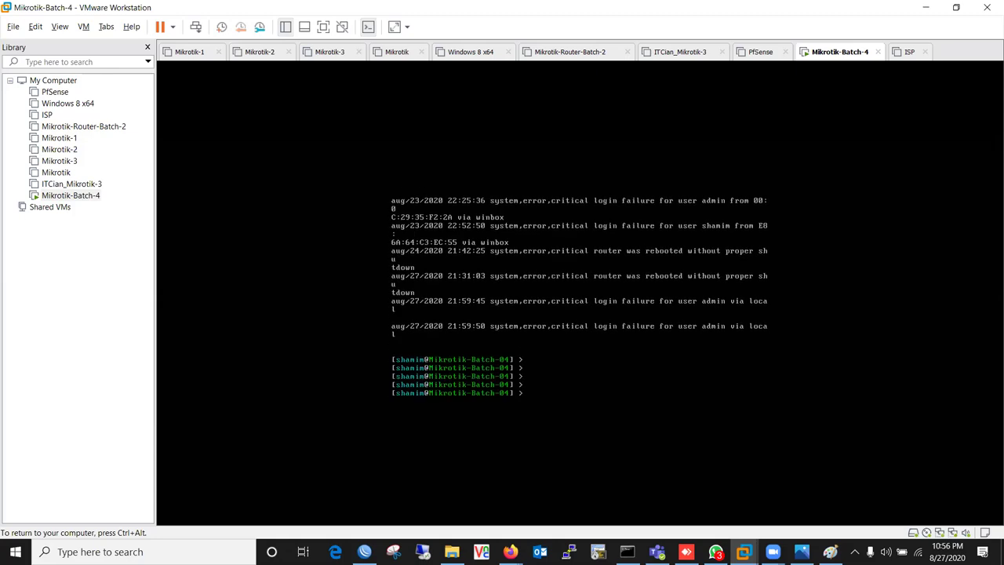
pyautogui.hotkey('ctrl', 'alt')
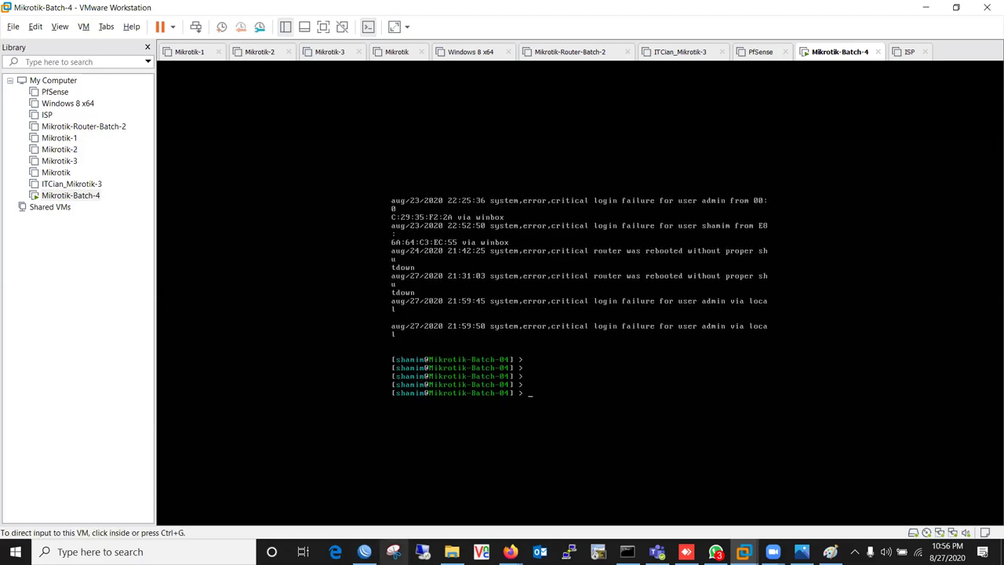
pyautogui.click(365, 552)
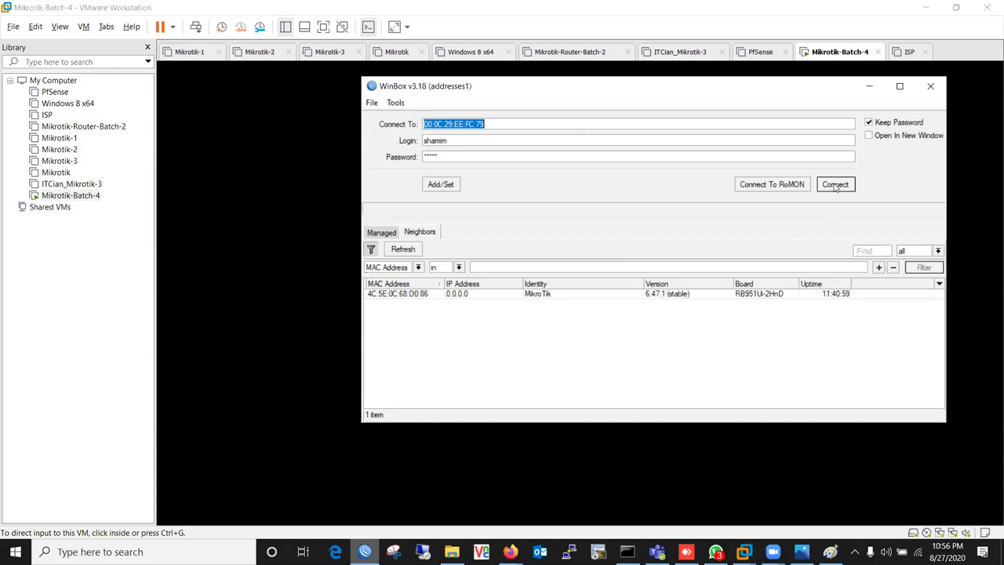
pyautogui.click(408, 250)
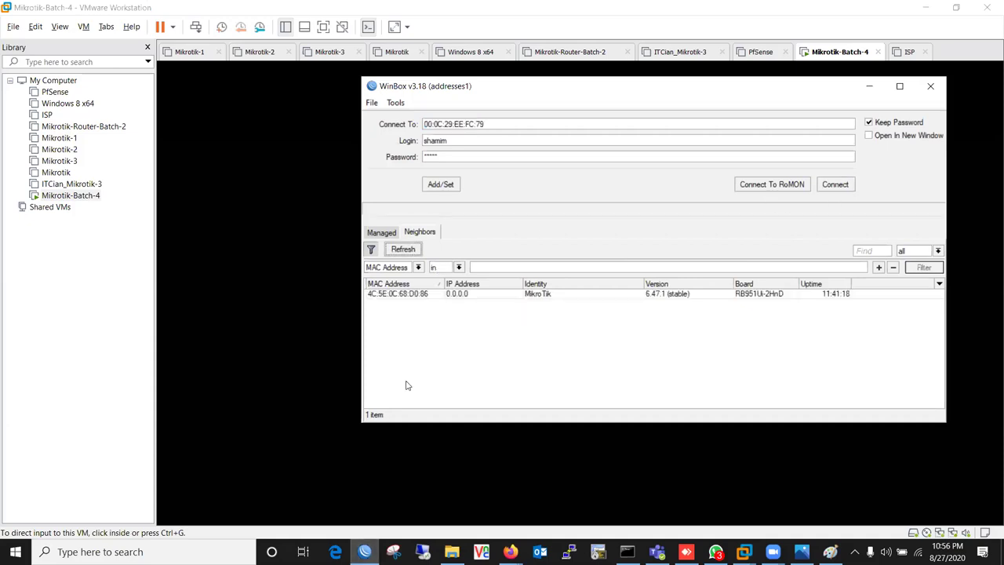
pyautogui.click(313, 394)
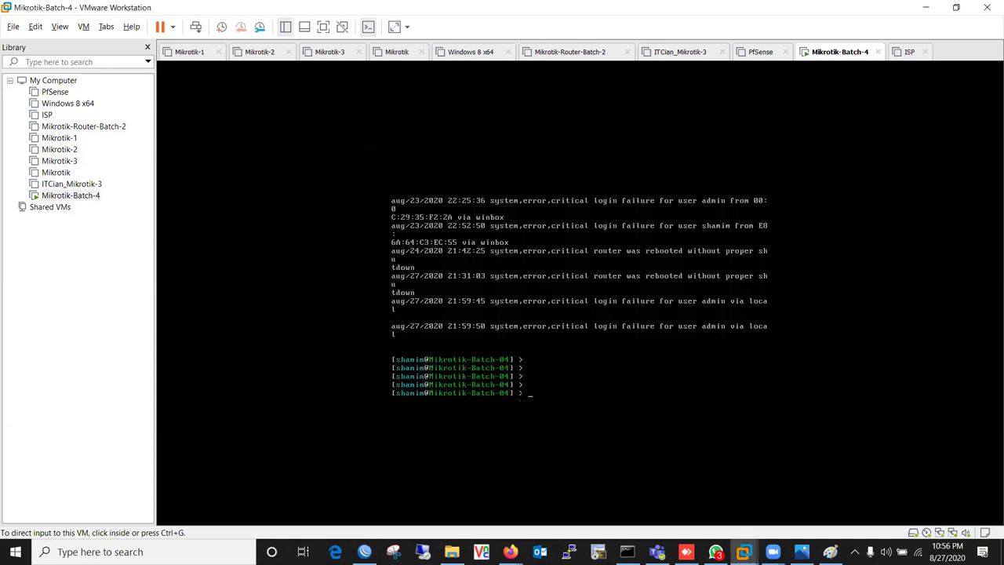
# - Reboot the router with /system reboot, confirming with y
pyautogui.write('system')
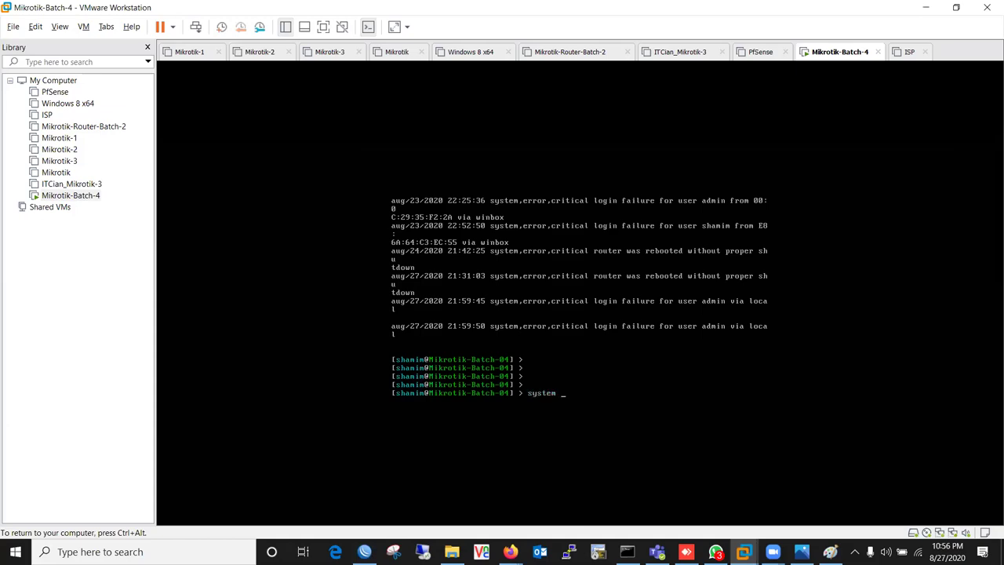
pyautogui.press('Return')
pyautogui.write('reboot')
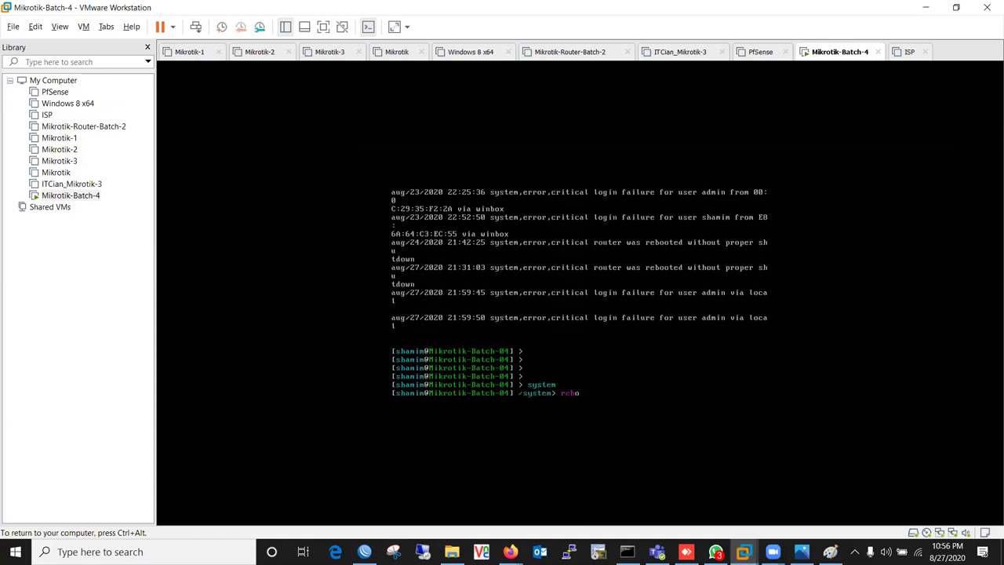
pyautogui.press('Return')
pyautogui.write('y')
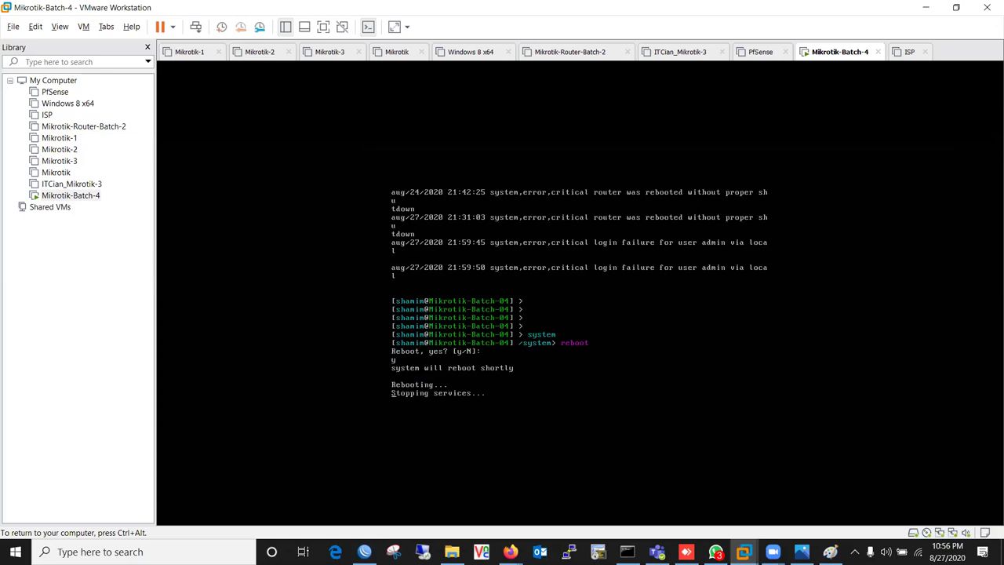
pyautogui.hotkey('ctrl', 'alt')
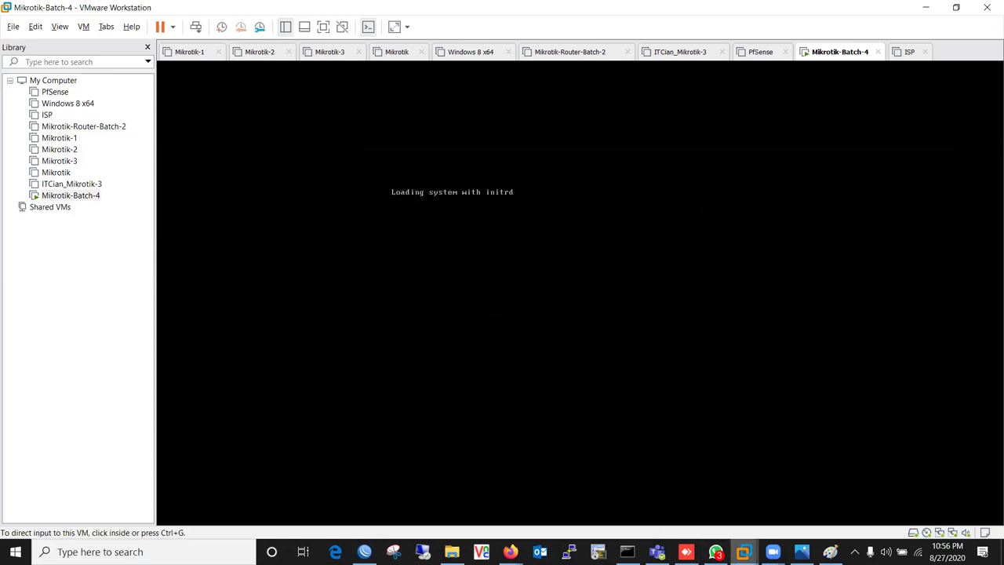
# - Open Network Connections with ncpa.cpl, then close it
pyautogui.press('super+r')
pyautogui.write('ncp')
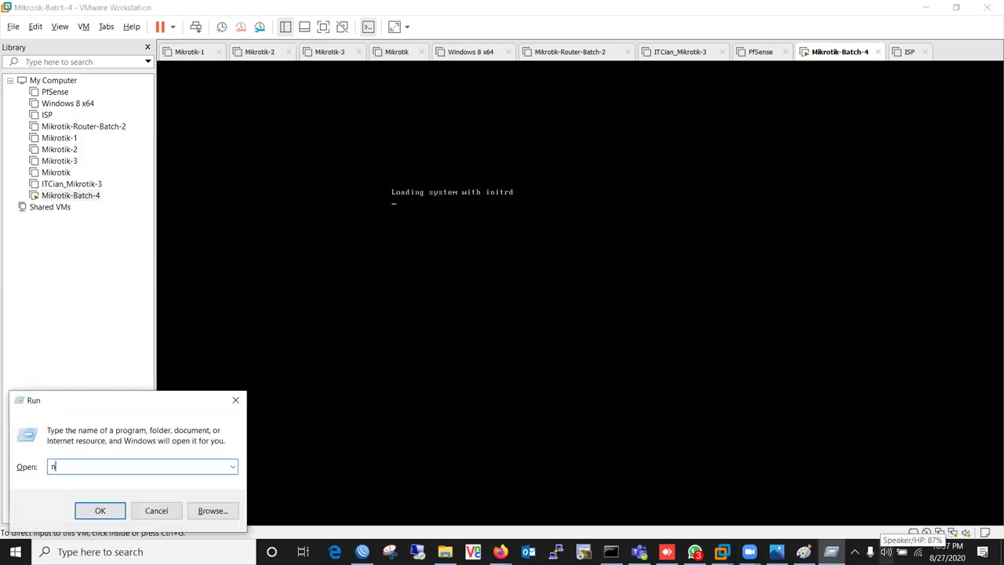
pyautogui.write('a.cpl')
pyautogui.press('Return')
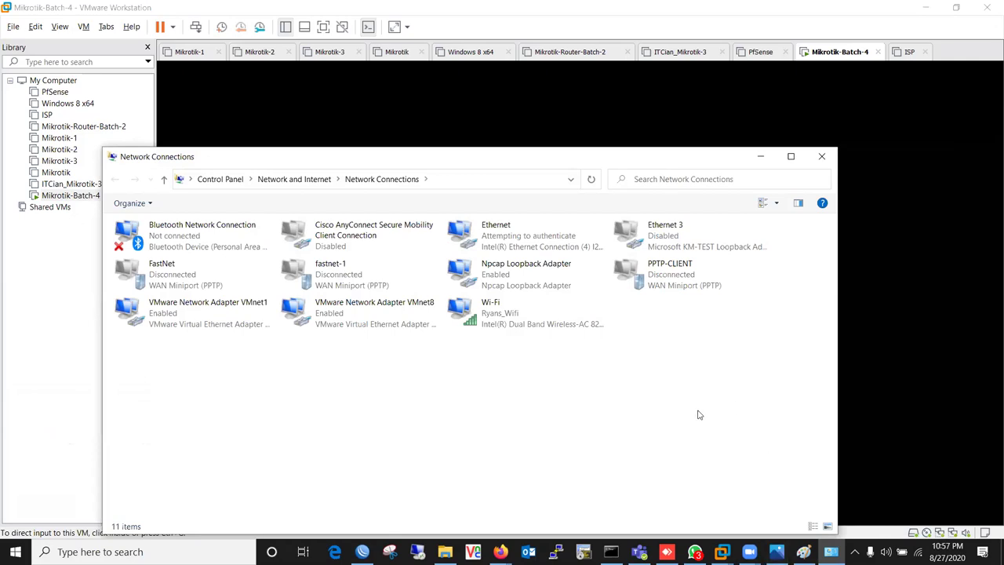
pyautogui.click(821, 156)
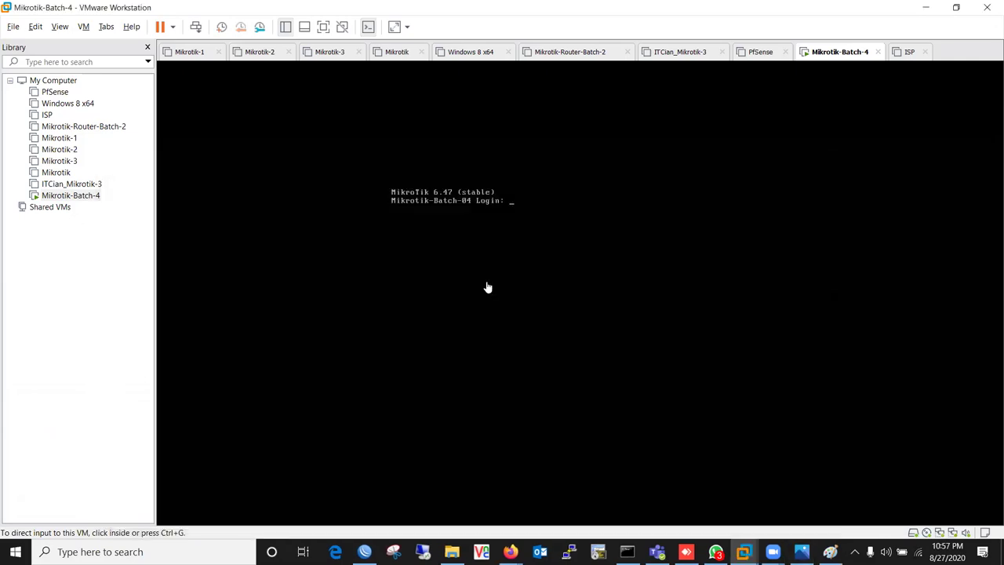
# - Log in to the discovered MikroTik by MAC with the router password, then open Queues
pyautogui.click(365, 552)
pyautogui.click(403, 249)
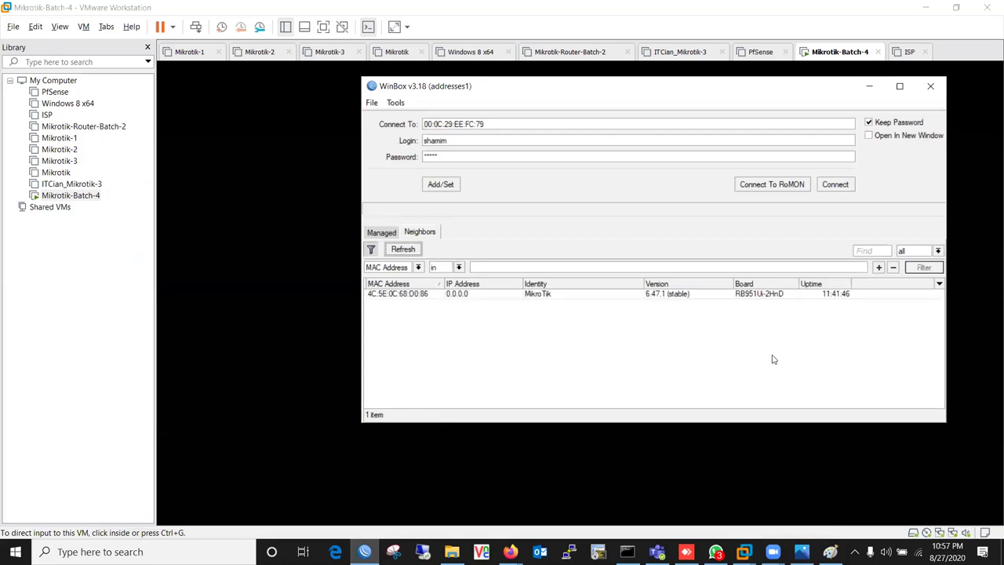
pyautogui.click(426, 299)
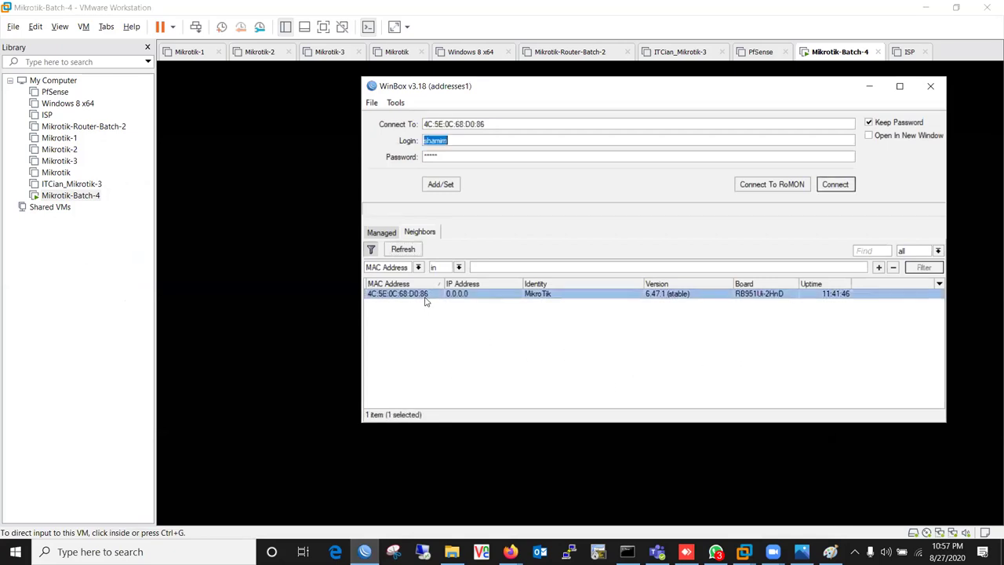
pyautogui.press('Tab')
pyautogui.write('admin123')
pyautogui.press('Return')
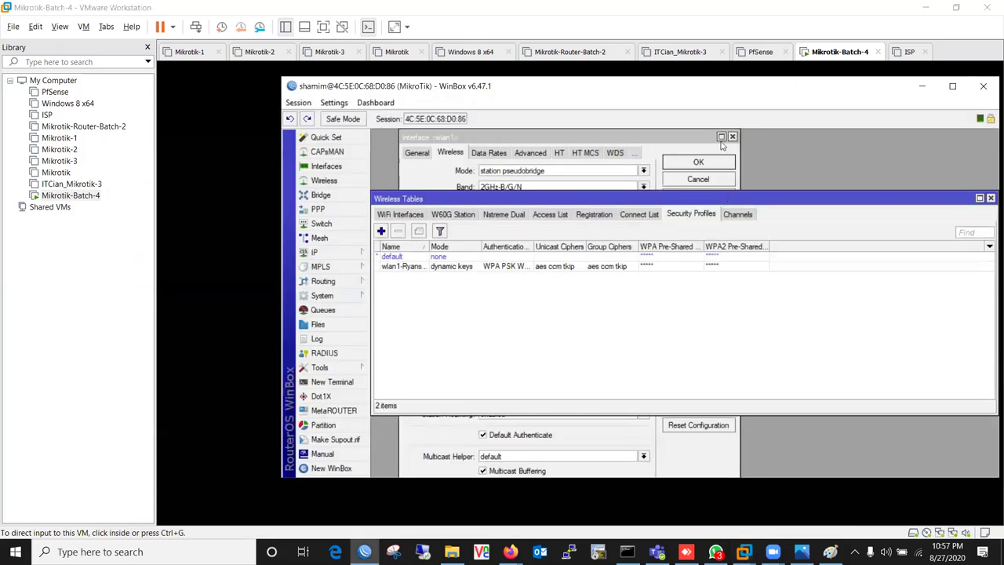
pyautogui.click(732, 138)
pyautogui.click(330, 308)
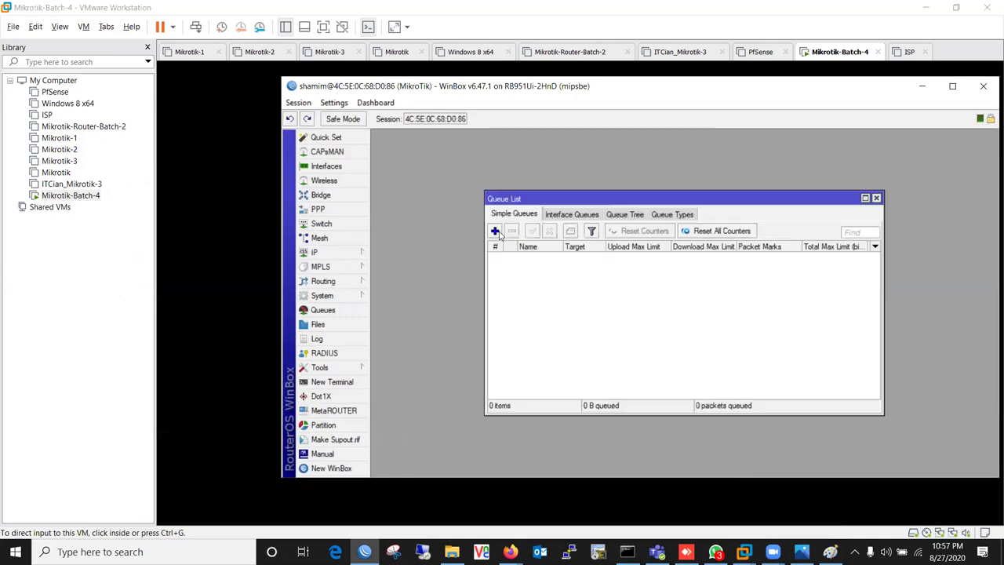
# - Add simple queue queue1 with default settings
pyautogui.click(495, 231)
pyautogui.moveTo(729, 202); pyautogui.dragTo(605, 170)
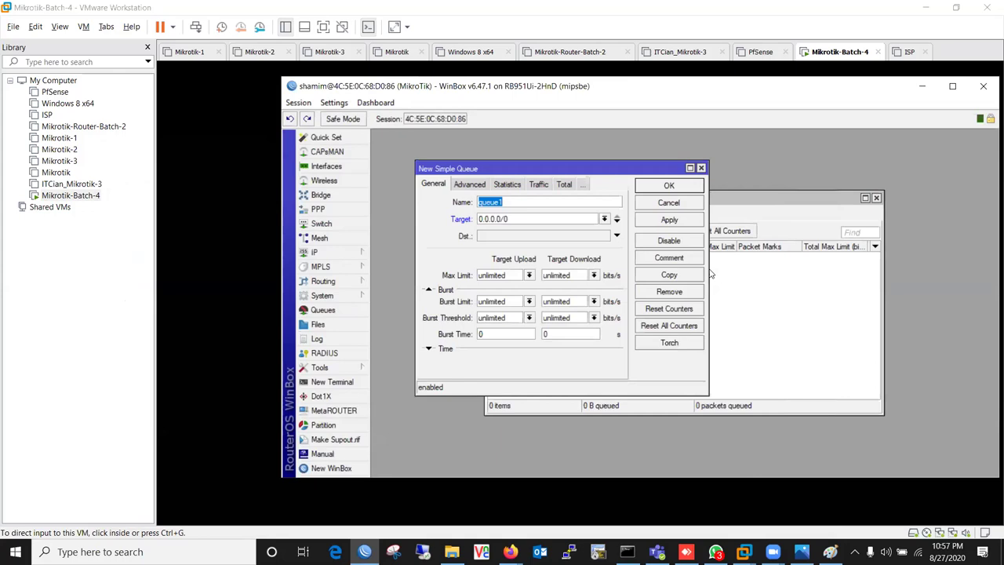
pyautogui.moveTo(710, 241); pyautogui.dragTo(822, 246)
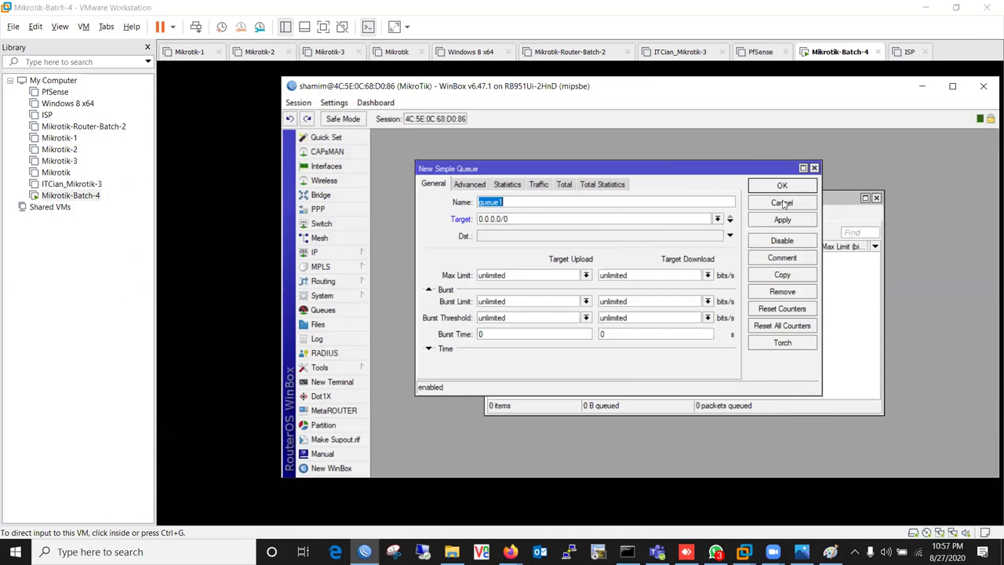
pyautogui.click(782, 186)
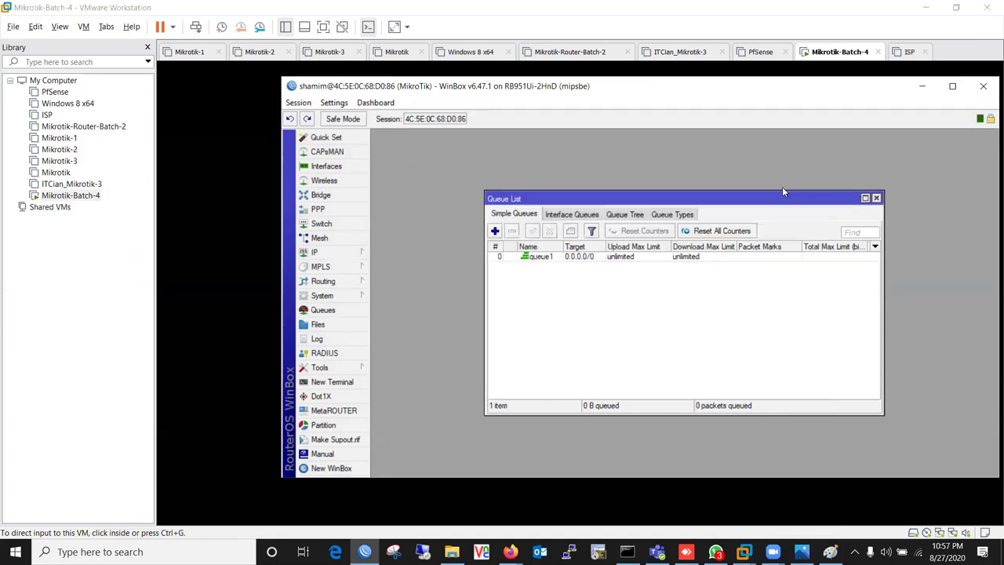
# - Add a second default queue, queue2, then delete it from the list
pyautogui.click(495, 232)
pyautogui.click(783, 187)
pyautogui.click(504, 267)
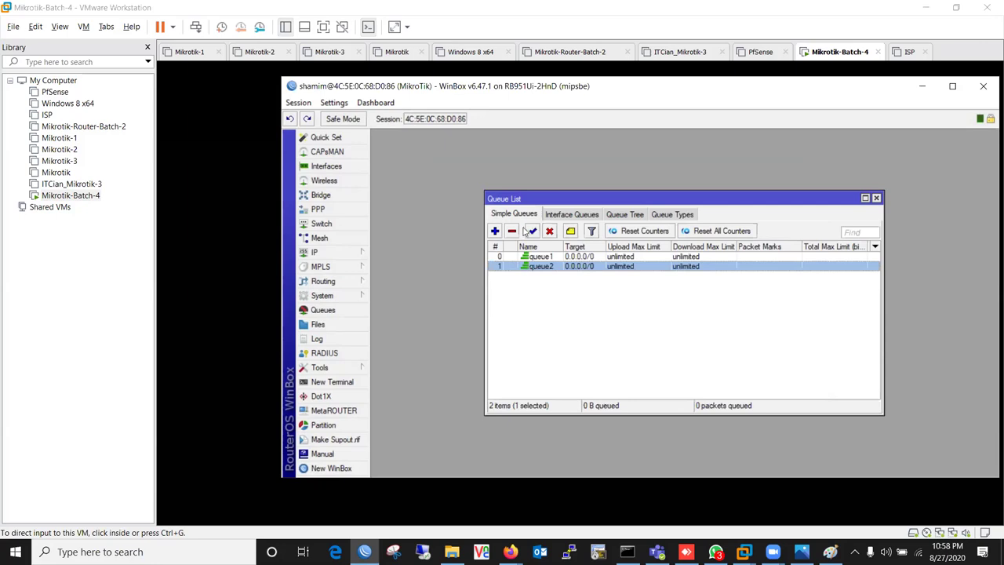
pyautogui.click(513, 231)
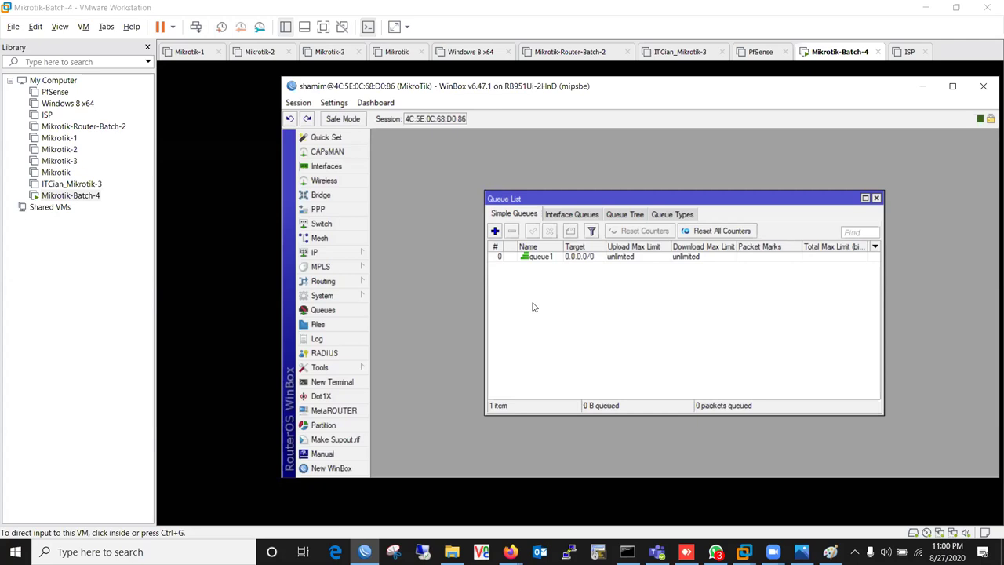
pyautogui.doubleClick(581, 257)
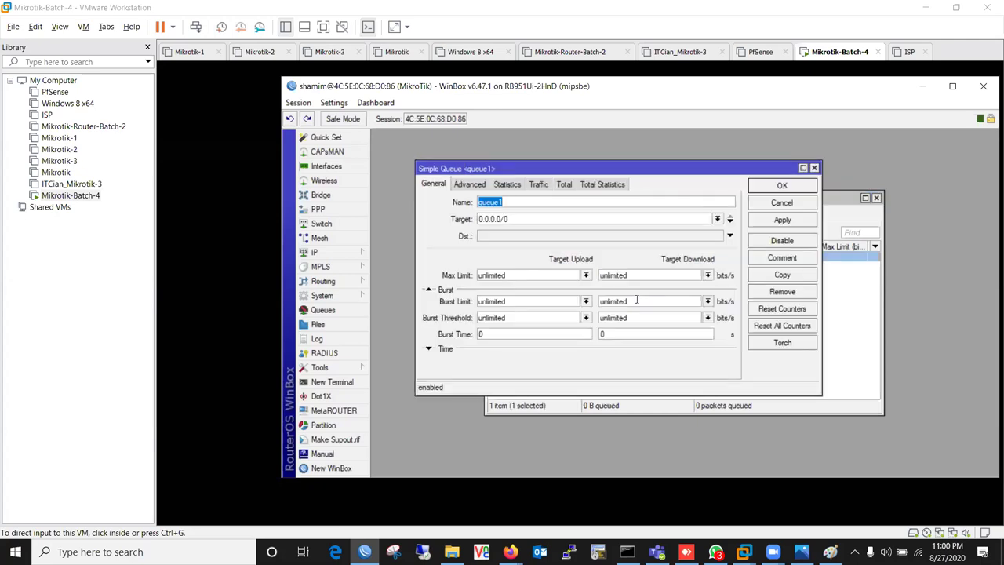
pyautogui.click(429, 348)
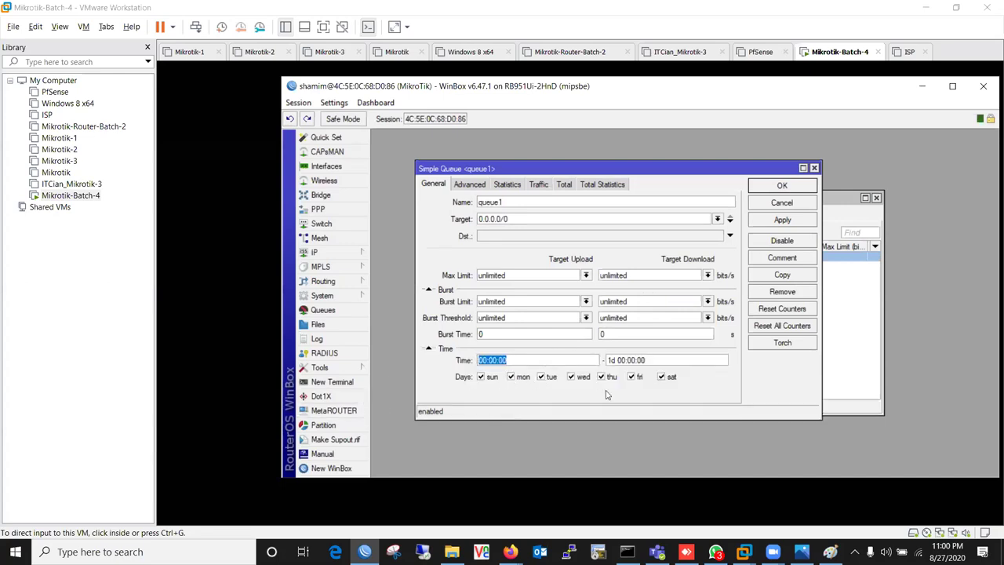
pyautogui.moveTo(704, 164); pyautogui.dragTo(692, 159)
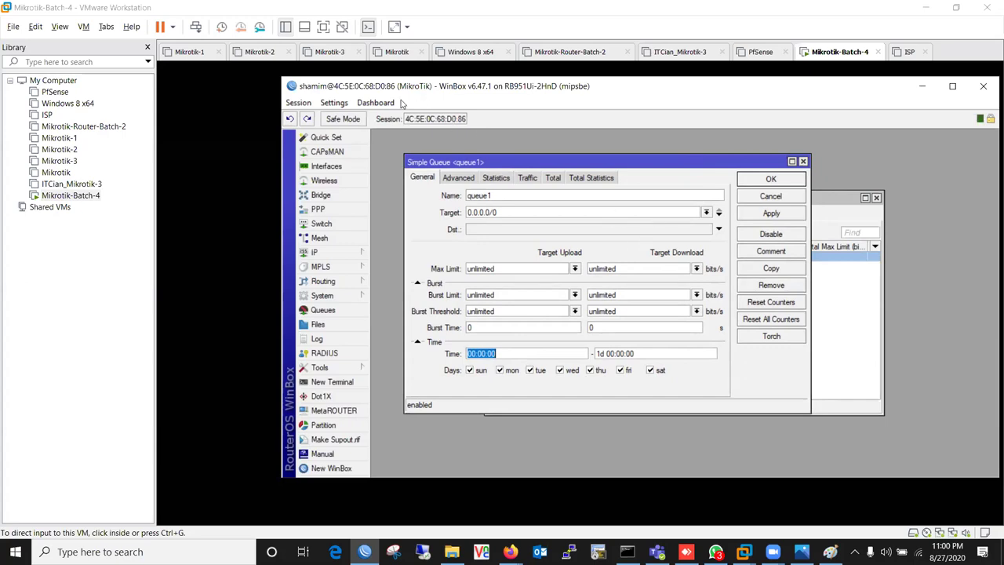
pyautogui.hotkey('ctrl', '2')
pyautogui.moveTo(450, 175); pyautogui.dragTo(429, 191)
pyautogui.moveTo(441, 229)
pyautogui.mouseDown()
pyautogui.moveTo(524, 251)
pyautogui.moveTo(586, 201)
pyautogui.moveTo(567, 166)
pyautogui.mouseUp()
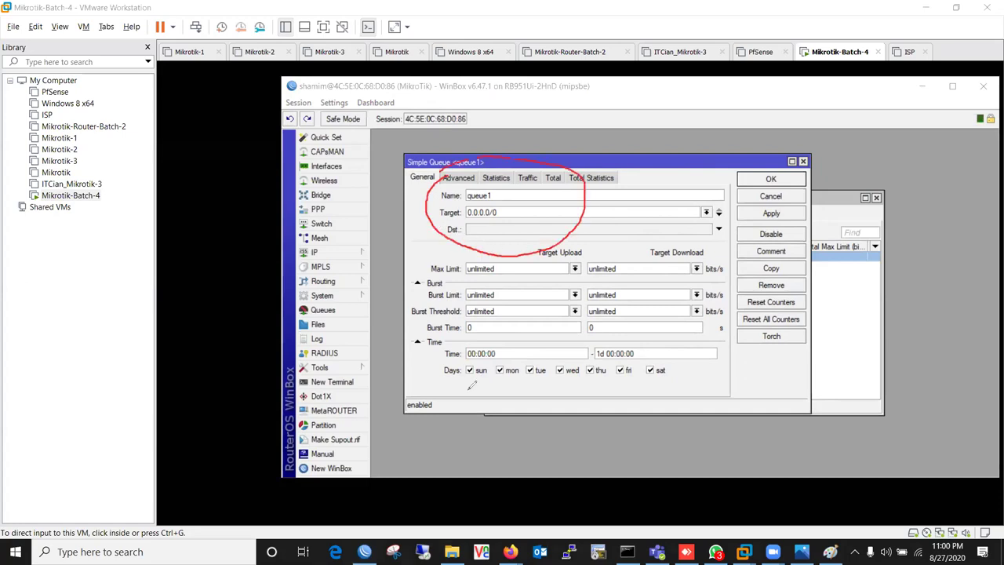
# - Untick Friday and Saturday in queue1's schedule and close its settings
pyautogui.moveTo(461, 380); pyautogui.dragTo(665, 386)
pyautogui.moveTo(446, 169)
pyautogui.mouseDown()
pyautogui.moveTo(546, 178)
pyautogui.moveTo(530, 241)
pyautogui.moveTo(438, 203)
pyautogui.moveTo(463, 166)
pyautogui.mouseUp()
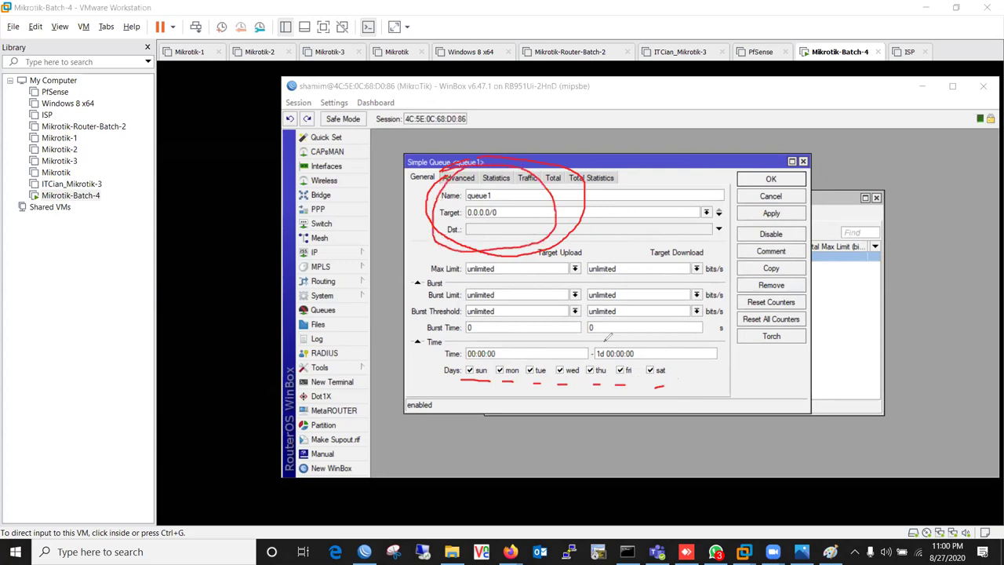
pyautogui.moveTo(612, 367)
pyautogui.mouseDown()
pyautogui.moveTo(626, 354)
pyautogui.moveTo(642, 373)
pyautogui.moveTo(614, 375)
pyautogui.moveTo(671, 362)
pyautogui.moveTo(650, 377)
pyautogui.moveTo(645, 360)
pyautogui.mouseUp()
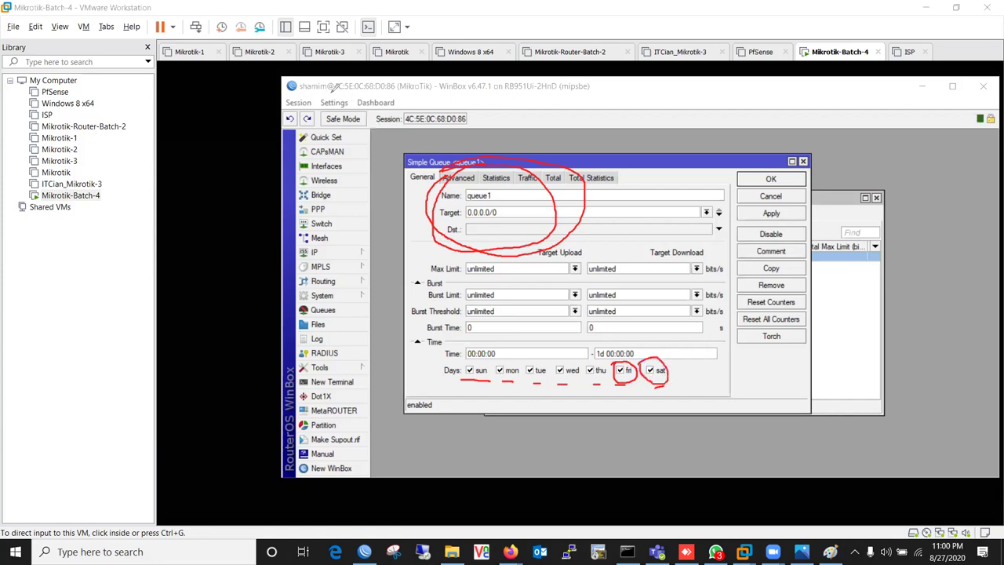
pyautogui.click(628, 371)
pyautogui.click(650, 370)
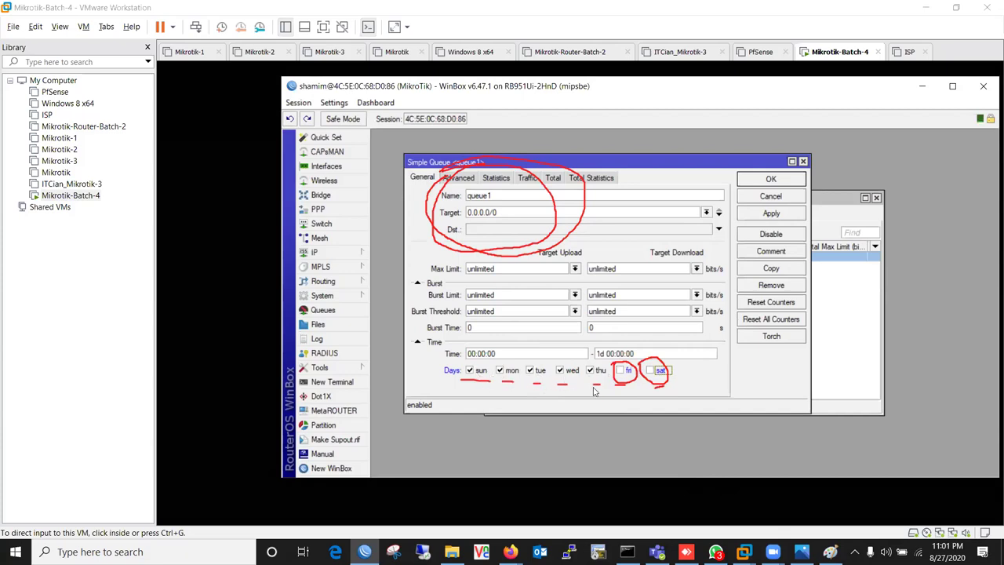
pyautogui.click(771, 179)
# - Reopen queue1, tick Friday again, and apply
pyautogui.moveTo(648, 198); pyautogui.dragTo(736, 175)
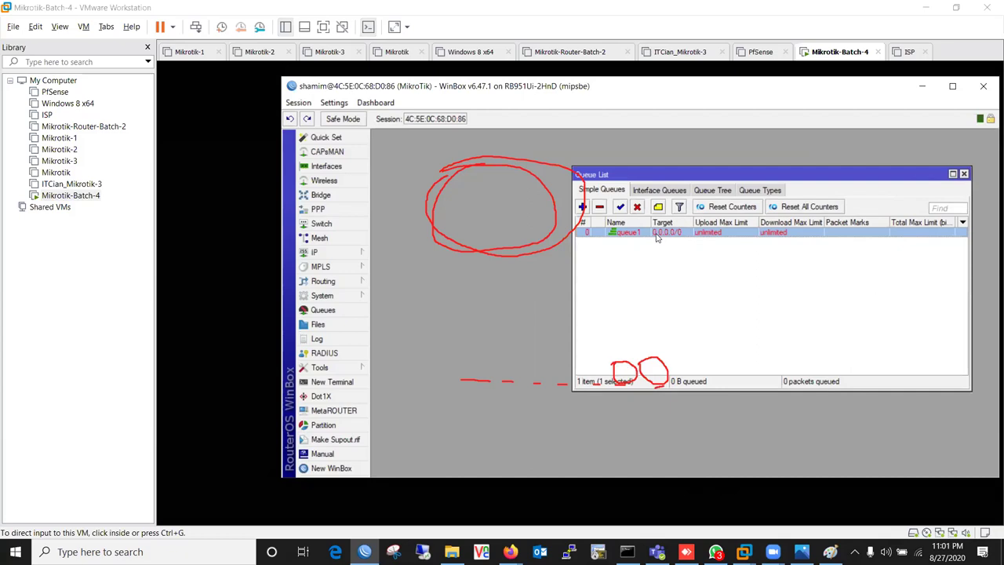
pyautogui.doubleClick(657, 238)
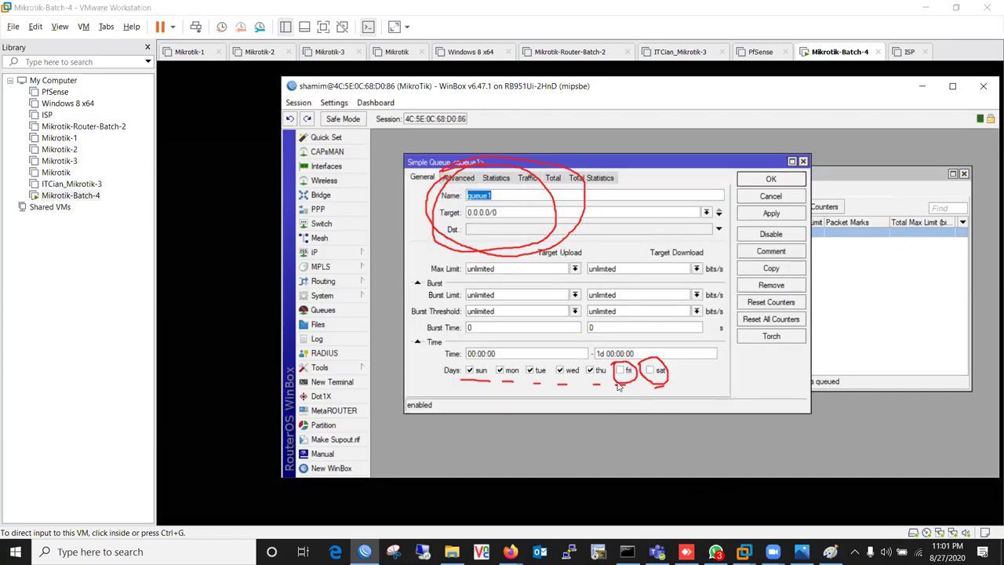
pyautogui.moveTo(660, 171); pyautogui.dragTo(787, 272)
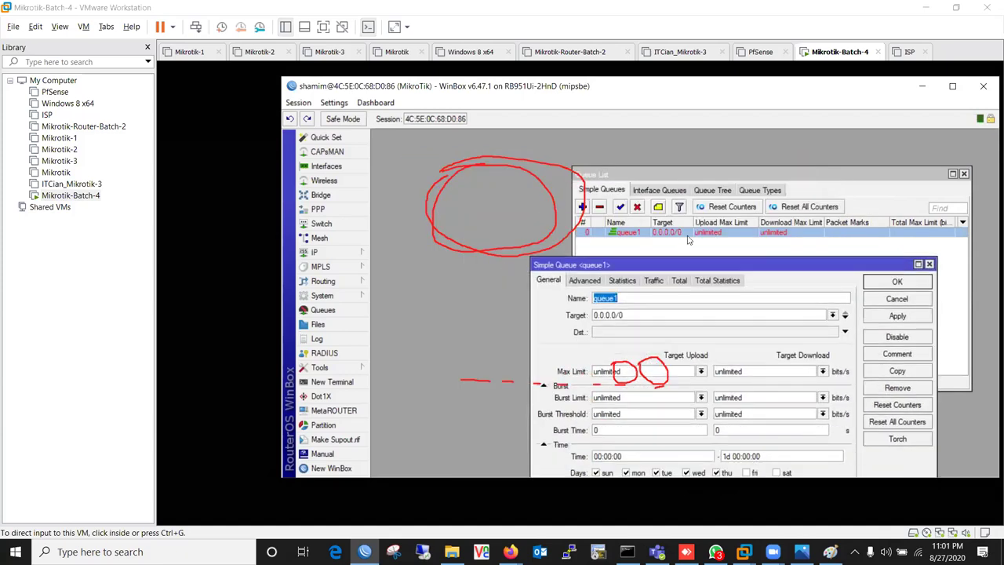
pyautogui.moveTo(673, 265); pyautogui.dragTo(746, 143)
pyautogui.click(822, 351)
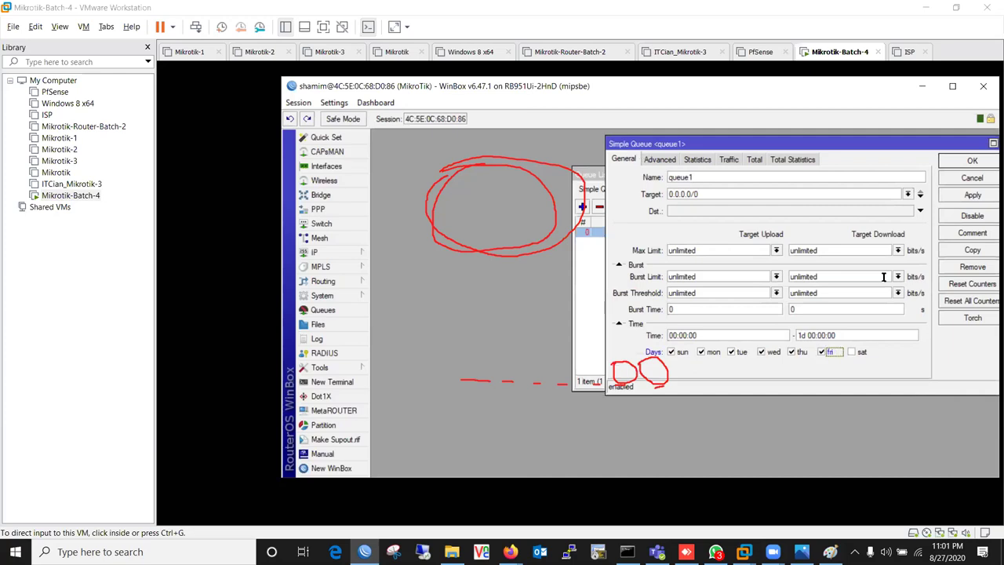
pyautogui.click(951, 201)
# - Untick Friday and save, then reopen queue1 and leave Friday ticked
pyautogui.moveTo(919, 145); pyautogui.dragTo(812, 305)
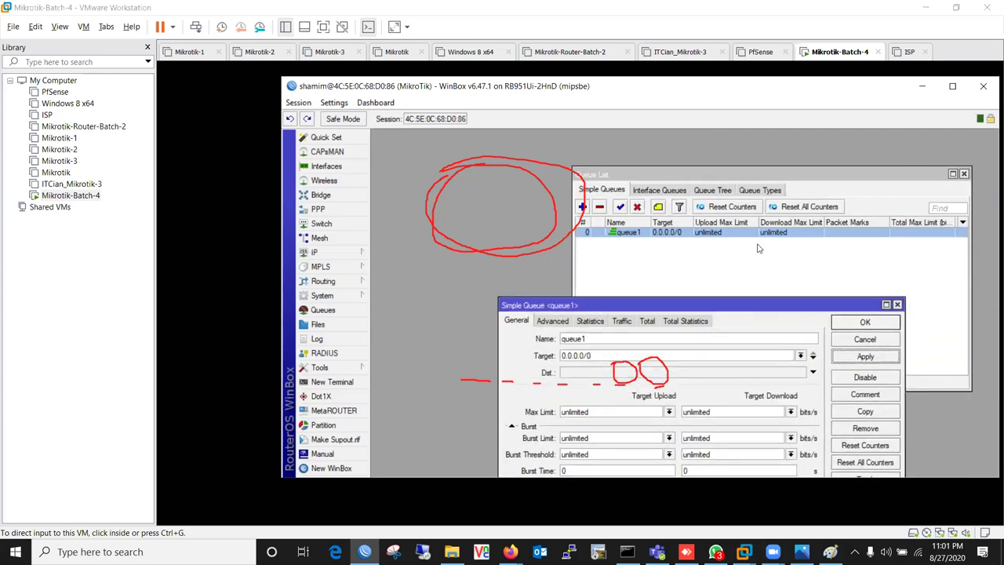
pyautogui.moveTo(766, 305); pyautogui.dragTo(829, 141)
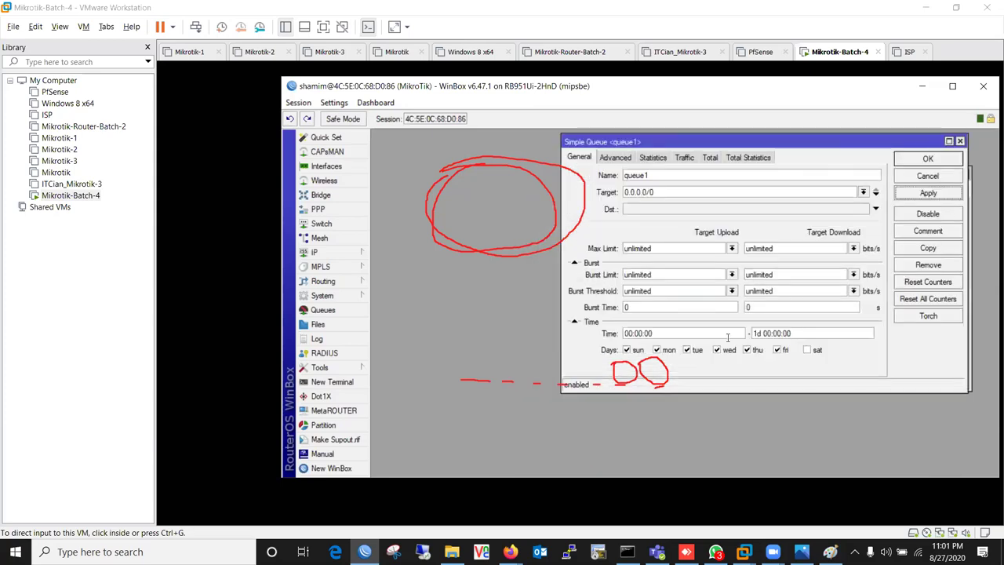
pyautogui.click(776, 352)
pyautogui.click(932, 158)
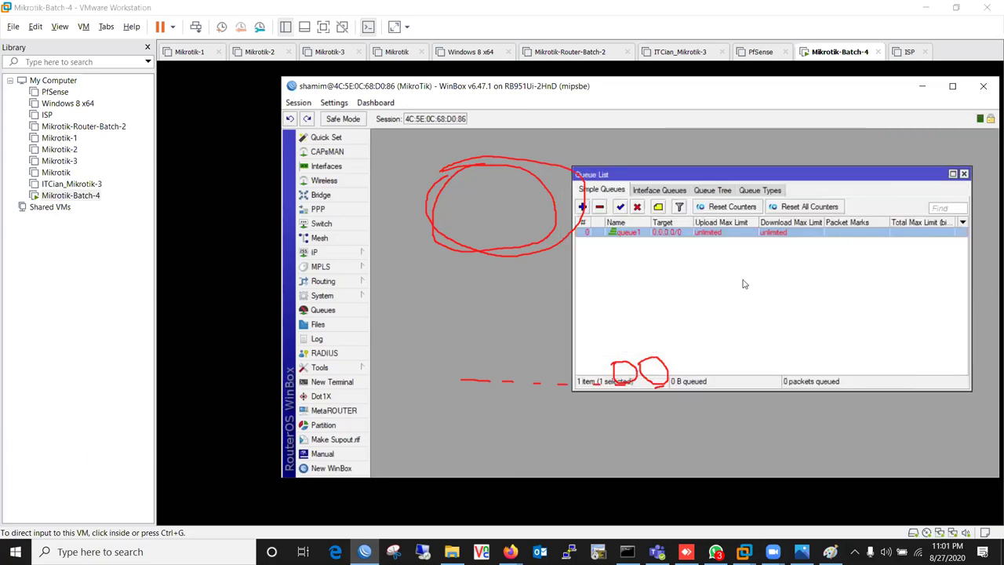
pyautogui.doubleClick(709, 233)
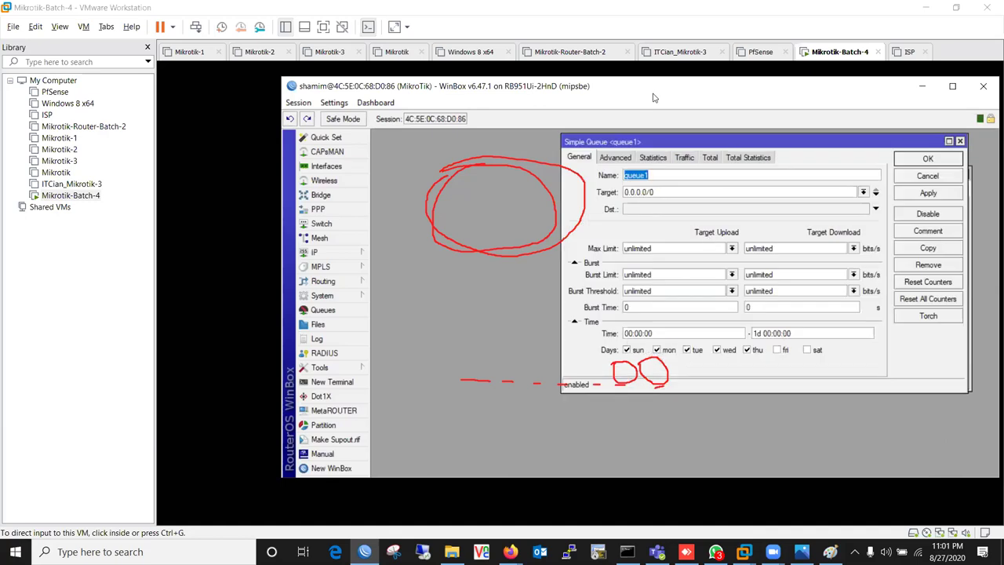
pyautogui.click(784, 350)
pyautogui.click(778, 353)
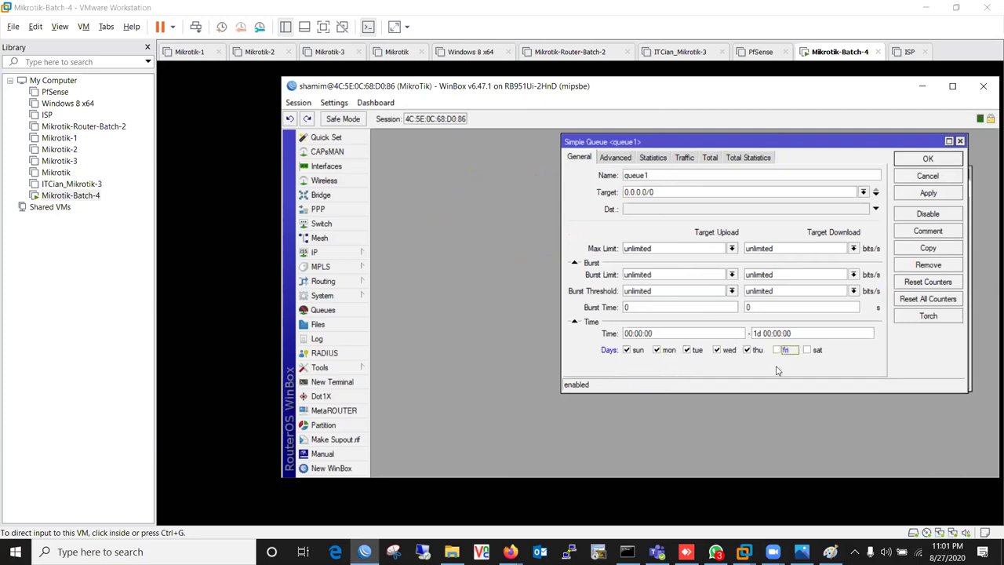
pyautogui.click(779, 351)
pyautogui.moveTo(801, 149); pyautogui.dragTo(670, 194)
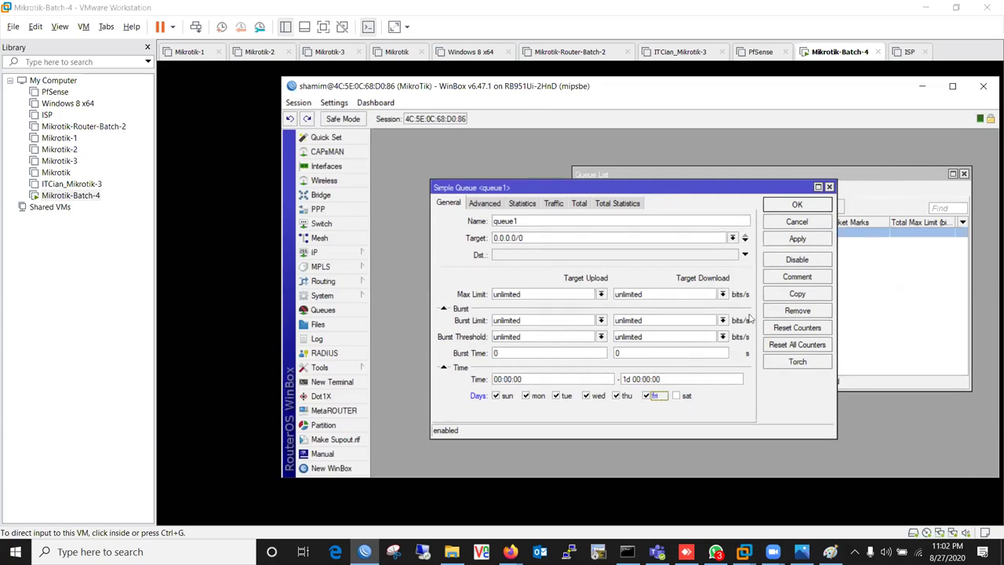
pyautogui.moveTo(815, 95); pyautogui.dragTo(779, 122)
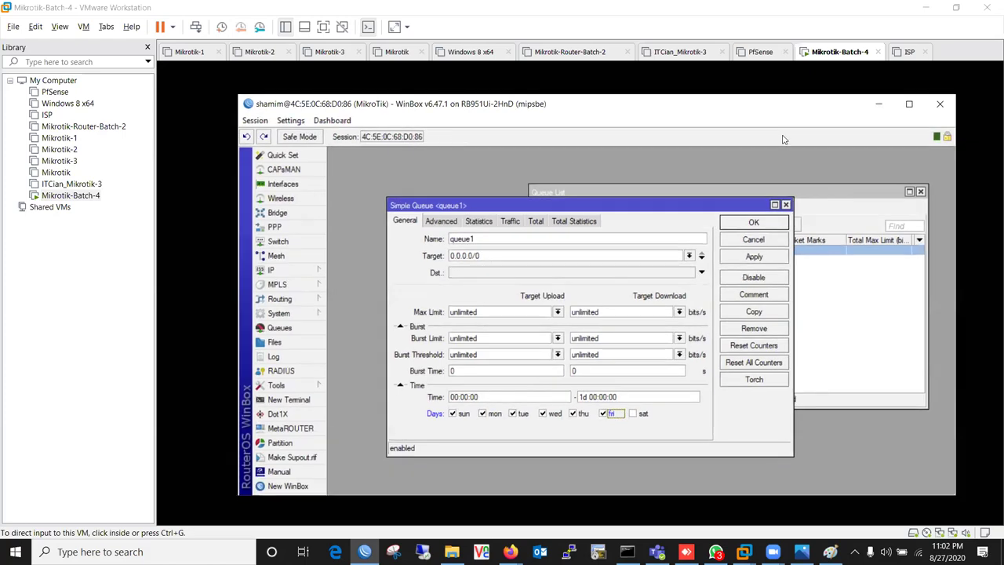
# - Add the router time to the WinBox toolbar and check time and date in System > Clock
pyautogui.rightClick(783, 139)
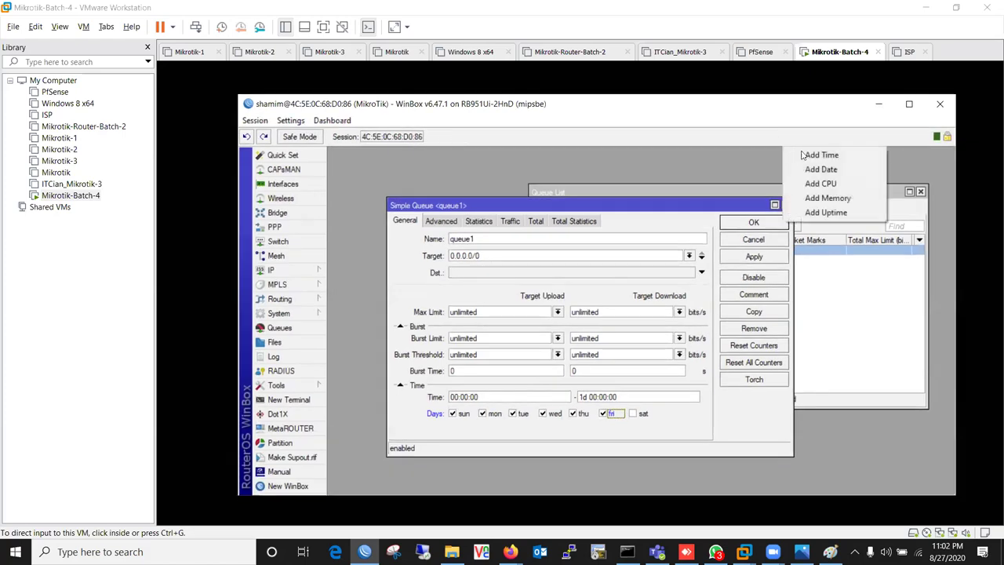
pyautogui.click(851, 155)
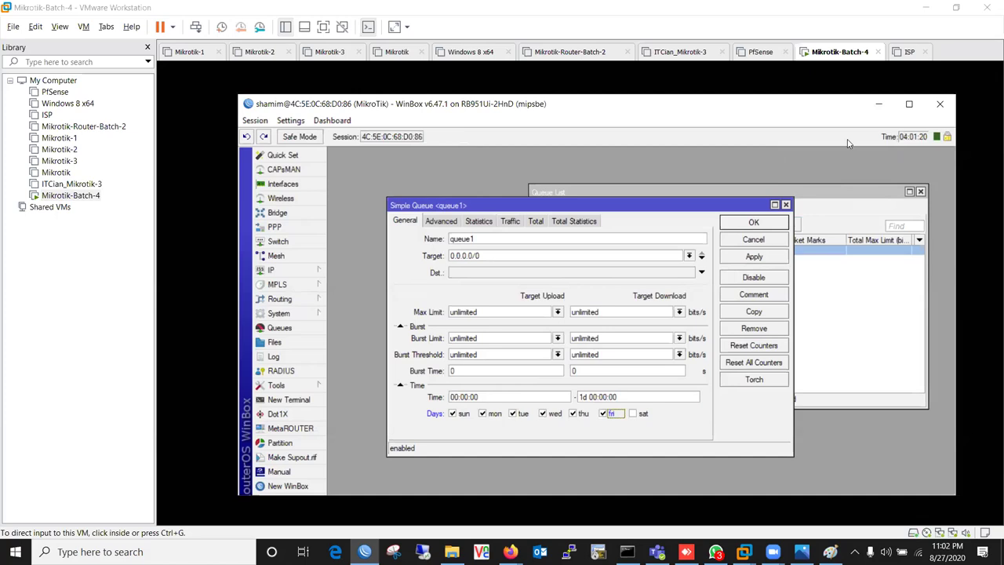
pyautogui.click(292, 313)
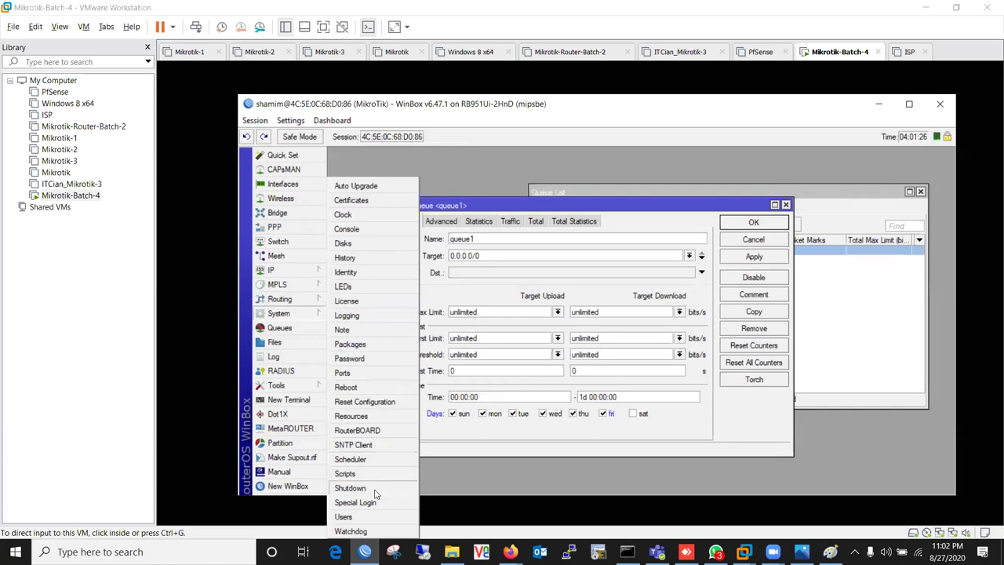
pyautogui.click(397, 218)
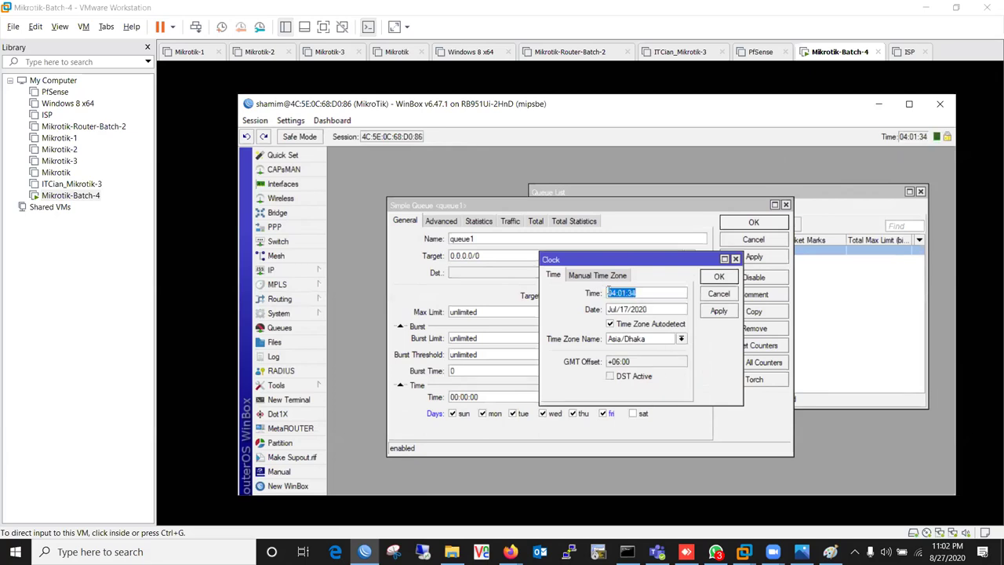
pyautogui.click(634, 292)
pyautogui.click(642, 312)
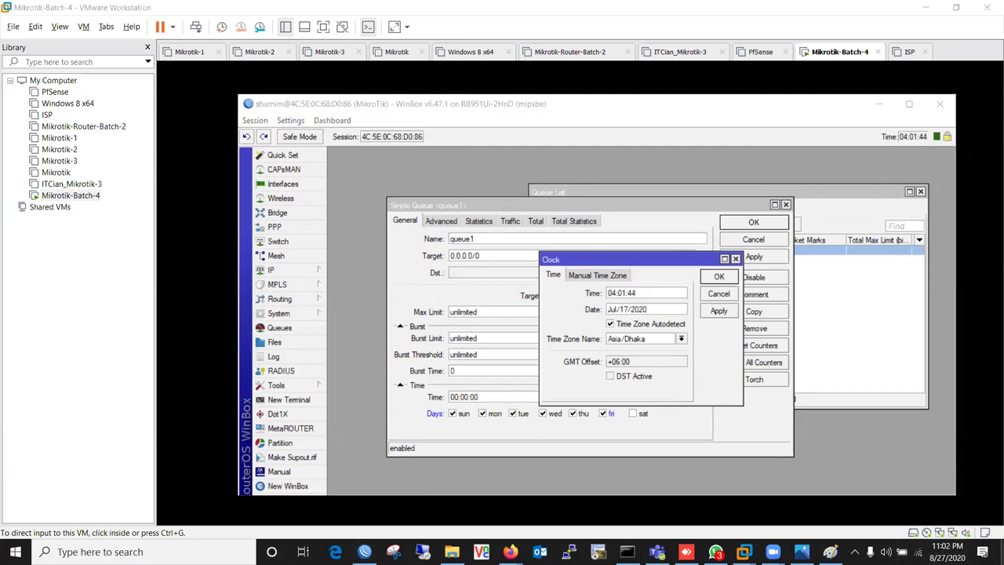
# - Compare against July 2020 in the Windows calendar, then close the clock settings
pyautogui.click(947, 551)
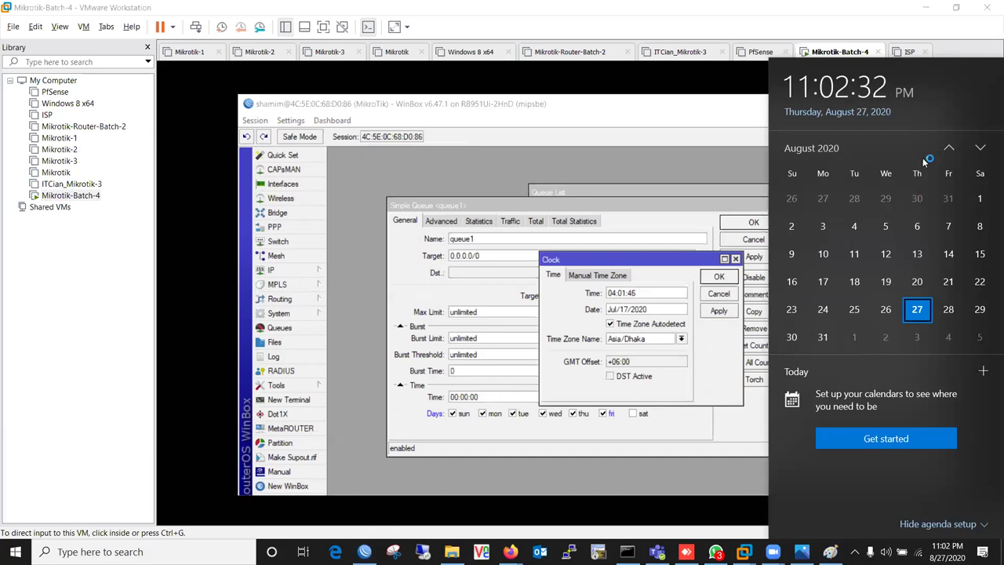
pyautogui.click(949, 147)
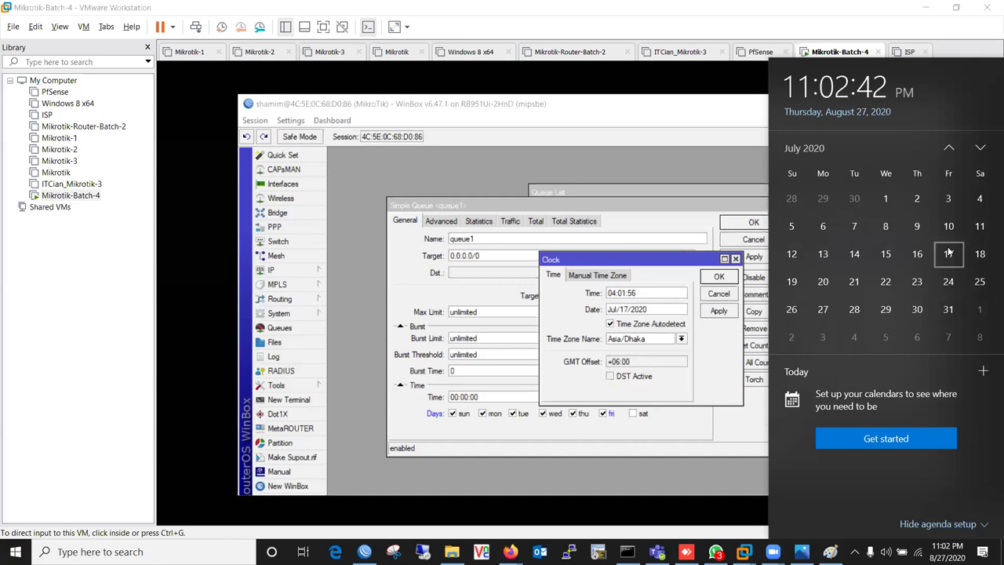
pyautogui.click(720, 295)
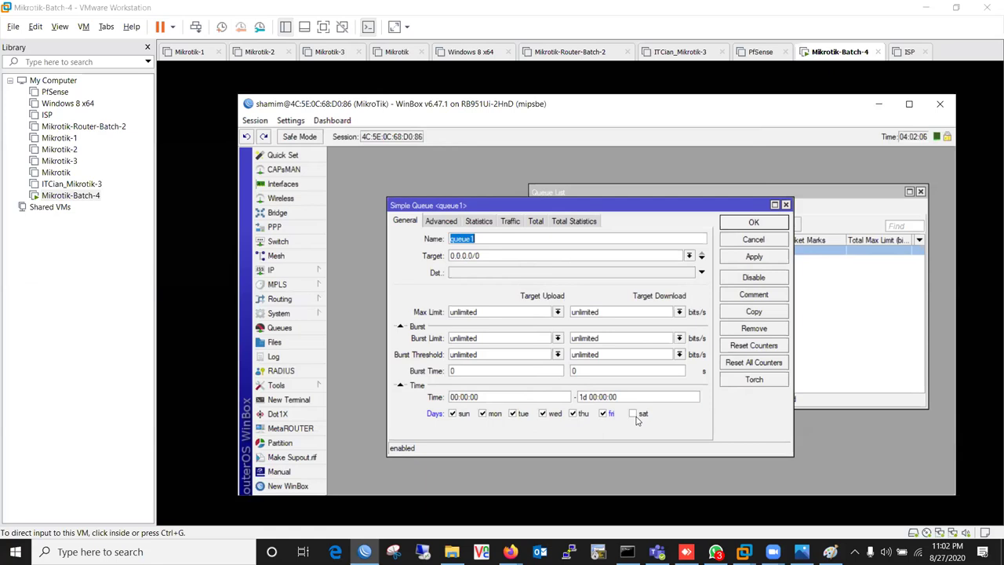
# - Leave Friday and Saturday unticked in queue1's active days
pyautogui.click(634, 414)
pyautogui.click(603, 415)
pyautogui.click(603, 415)
pyautogui.moveTo(722, 208); pyautogui.dragTo(698, 159)
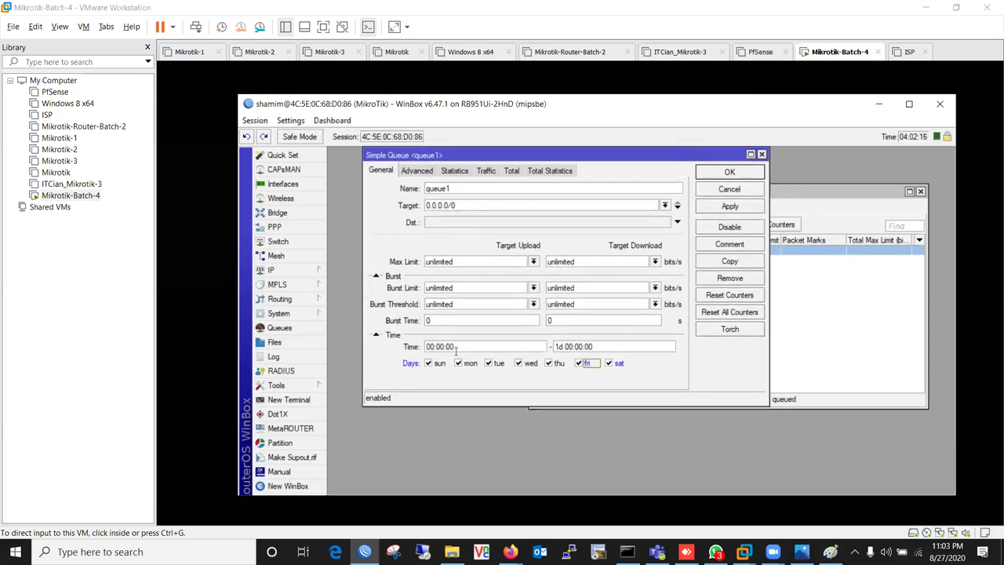
pyautogui.moveTo(468, 346); pyautogui.dragTo(424, 346)
pyautogui.moveTo(602, 350); pyautogui.dragTo(543, 348)
pyautogui.click(456, 346)
pyautogui.click(579, 363)
pyautogui.click(608, 363)
# - Change queue1's time to 09:00:00–18:00:00, removing the 1d prefix, and apply
pyautogui.doubleClick(431, 346)
pyautogui.doubleClick(449, 346)
pyautogui.click(430, 346)
pyautogui.write('9')
pyautogui.moveTo(565, 346); pyautogui.dragTo(519, 350)
pyautogui.press('BackSpace')
pyautogui.write('18')
pyautogui.click(744, 207)
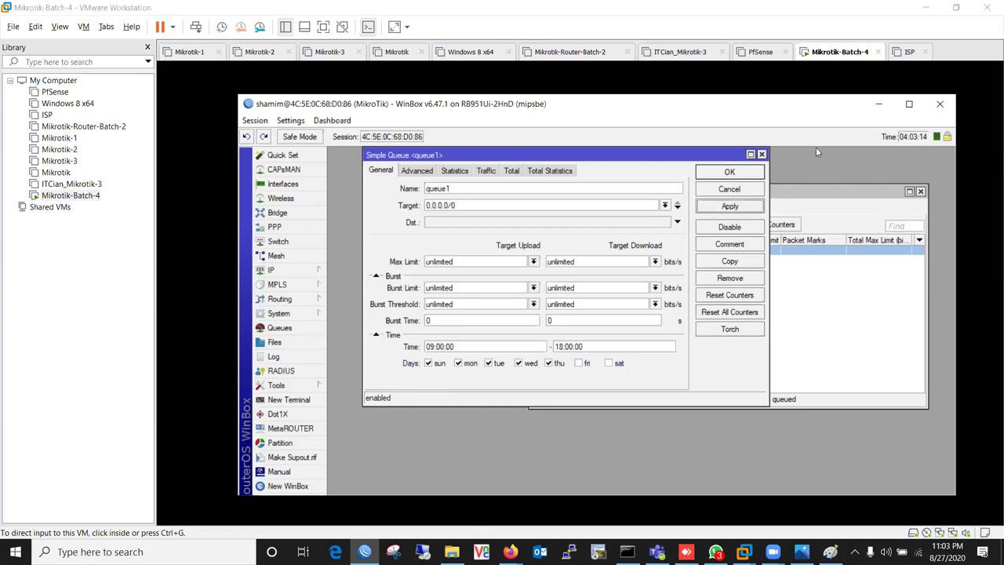
# - Move the queue list aside and check queue1's 09:00:00–18:00:00 time range
pyautogui.click(811, 193)
pyautogui.moveTo(698, 196); pyautogui.dragTo(866, 194)
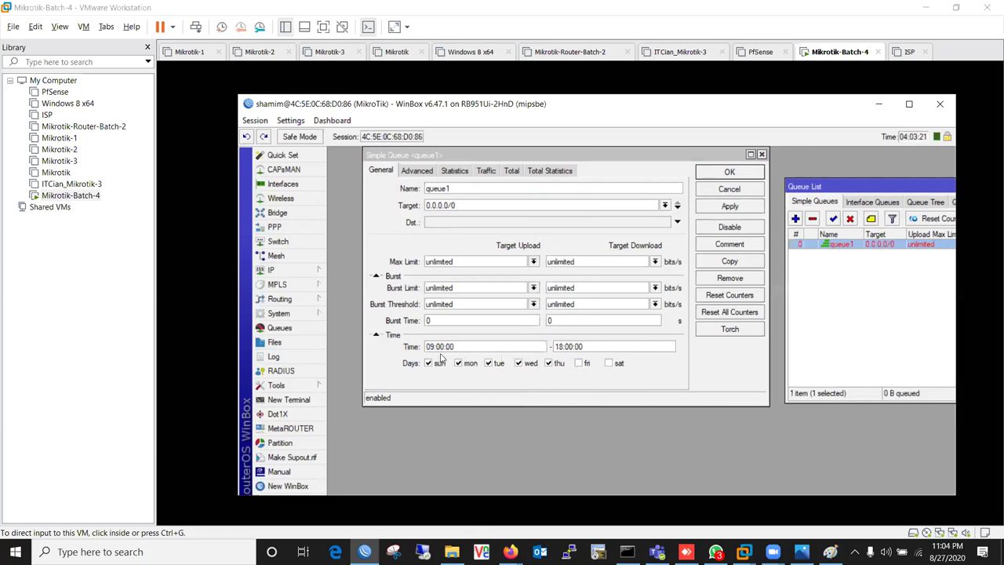
pyautogui.moveTo(450, 346); pyautogui.dragTo(426, 346)
pyautogui.moveTo(619, 346); pyautogui.dragTo(553, 347)
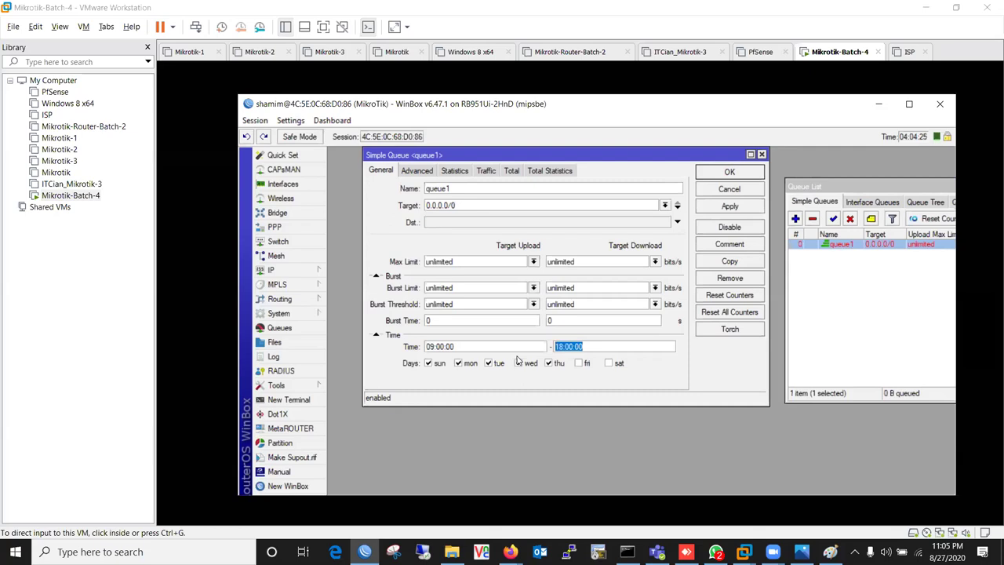
# - Tick Wednesday for queue1 and circle the Burst settings with the annotation pen
pyautogui.click(518, 363)
pyautogui.hotkey('ctrl', 'shift', 'p')
pyautogui.moveTo(391, 272)
pyautogui.mouseDown()
pyautogui.moveTo(371, 267)
pyautogui.moveTo(362, 301)
pyautogui.moveTo(411, 330)
pyautogui.mouseUp()
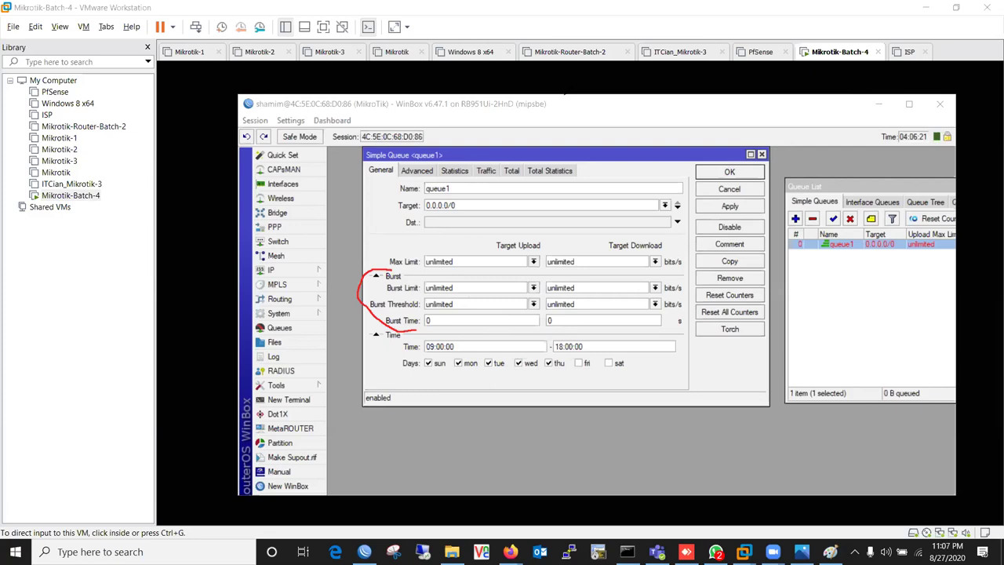
# - Minimize WinBox, clear the annotations, and draw axes for two graphs
pyautogui.click(877, 244)
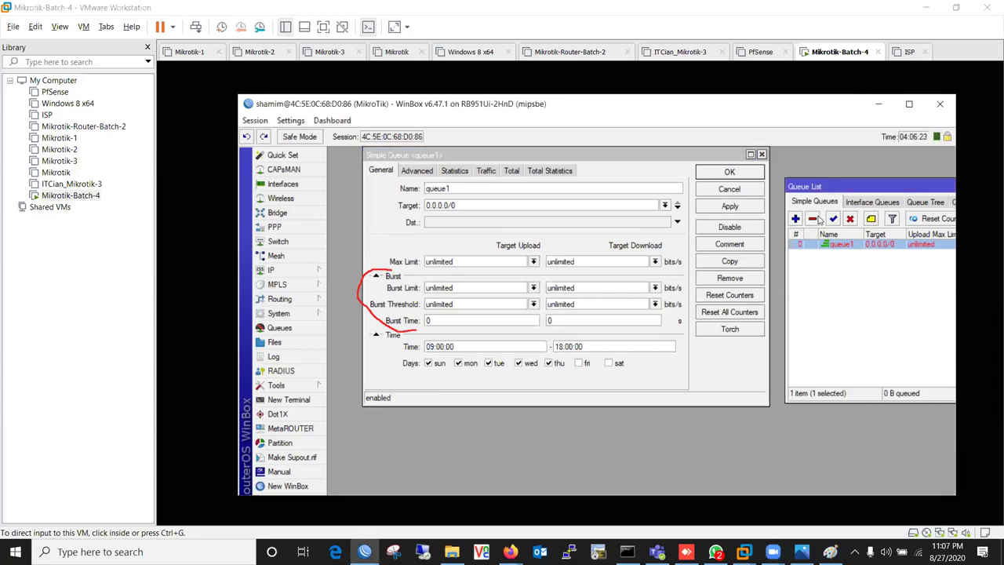
pyautogui.click(878, 105)
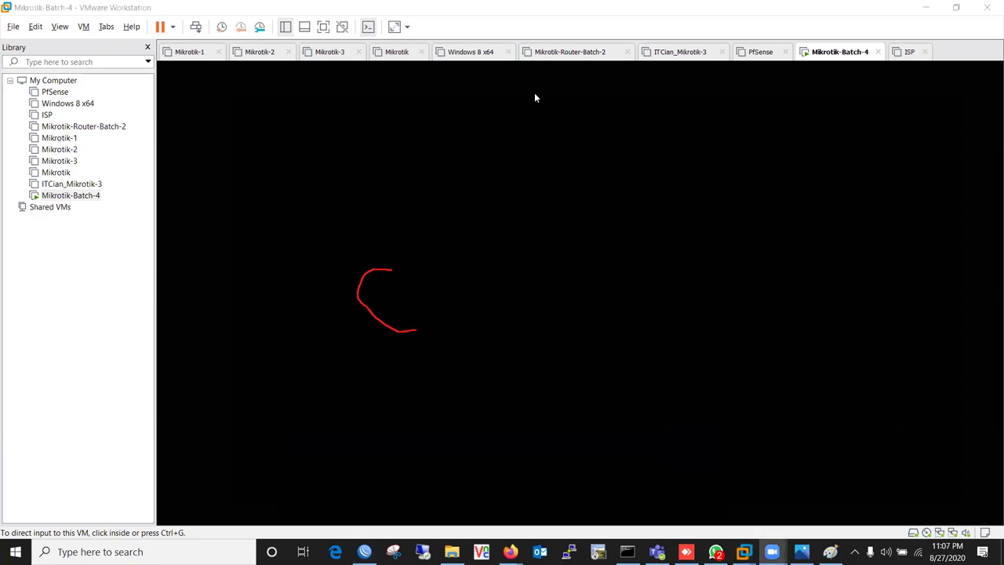
pyautogui.press('e')
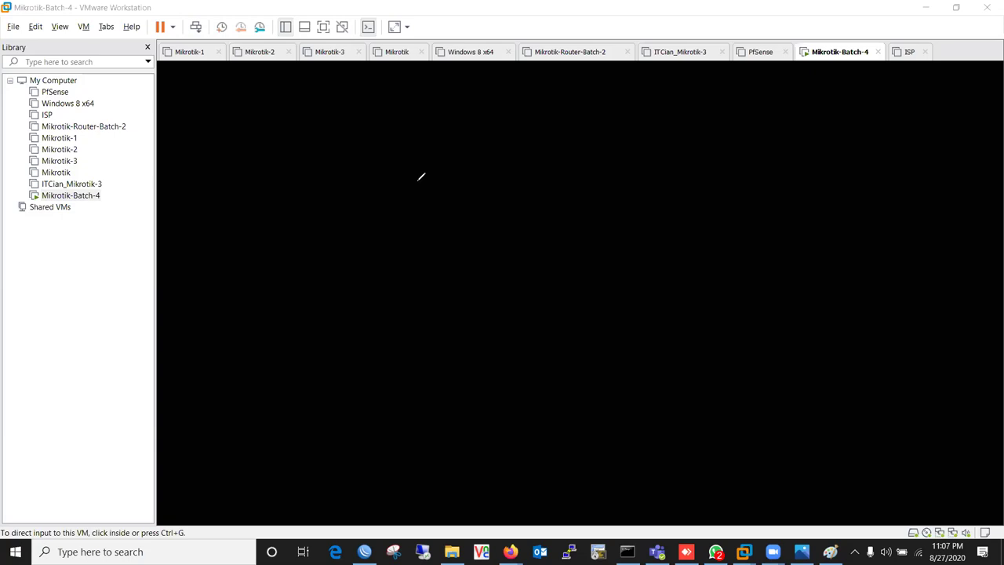
pyautogui.moveTo(265, 149)
pyautogui.mouseDown()
pyautogui.moveTo(271, 130)
pyautogui.moveTo(281, 148)
pyautogui.moveTo(294, 128)
pyautogui.mouseUp()
pyautogui.moveTo(410, 126); pyautogui.dragTo(402, 207)
pyautogui.moveTo(410, 165); pyautogui.dragTo(661, 176)
pyautogui.moveTo(403, 288); pyautogui.dragTo(387, 413)
pyautogui.moveTo(403, 351); pyautogui.dragTo(702, 355)
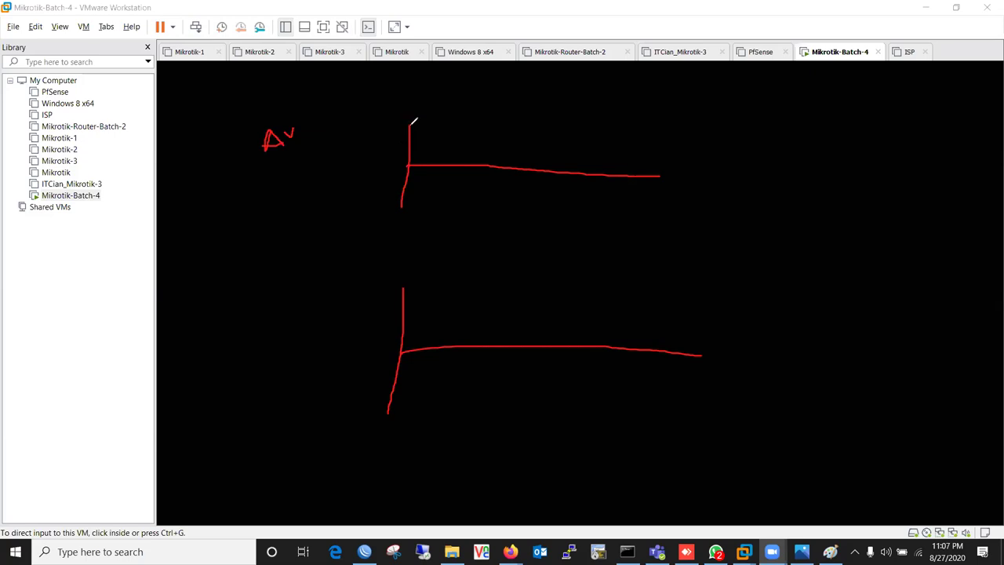
# - Mark the 10 peak, label graphs A and B, and sketch A's sustained traffic blocks
pyautogui.moveTo(411, 123); pyautogui.dragTo(410, 112)
pyautogui.moveTo(402, 293); pyautogui.dragTo(399, 284)
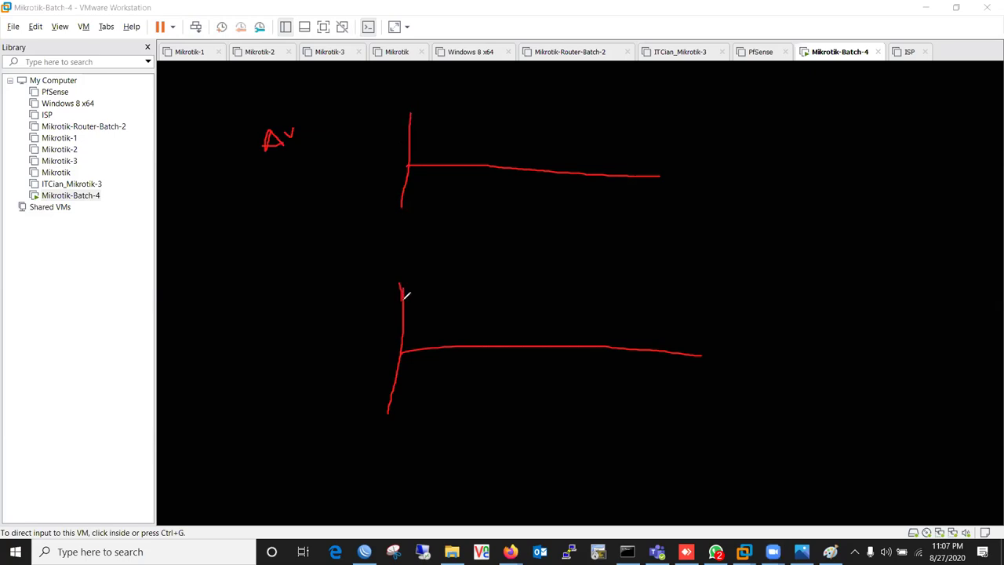
pyautogui.moveTo(408, 116)
pyautogui.mouseDown()
pyautogui.moveTo(392, 103)
pyautogui.moveTo(385, 117)
pyautogui.moveTo(396, 114)
pyautogui.mouseUp()
pyautogui.moveTo(391, 291)
pyautogui.mouseDown()
pyautogui.moveTo(409, 274)
pyautogui.moveTo(361, 292)
pyautogui.moveTo(372, 279)
pyautogui.mouseUp()
pyautogui.moveTo(350, 136)
pyautogui.mouseDown()
pyautogui.moveTo(350, 157)
pyautogui.moveTo(364, 155)
pyautogui.moveTo(362, 146)
pyautogui.mouseUp()
pyautogui.moveTo(419, 107)
pyautogui.mouseDown()
pyautogui.moveTo(410, 108)
pyautogui.moveTo(502, 115)
pyautogui.moveTo(510, 167)
pyautogui.moveTo(531, 152)
pyautogui.moveTo(530, 111)
pyautogui.moveTo(567, 111)
pyautogui.moveTo(578, 167)
pyautogui.moveTo(589, 145)
pyautogui.mouseUp()
pyautogui.moveTo(589, 145)
pyautogui.mouseDown()
pyautogui.moveTo(588, 116)
pyautogui.moveTo(677, 123)
pyautogui.mouseUp()
pyautogui.moveTo(314, 370)
pyautogui.mouseDown()
pyautogui.moveTo(313, 347)
pyautogui.moveTo(332, 348)
pyautogui.moveTo(322, 371)
pyautogui.mouseUp()
pyautogui.moveTo(364, 304)
pyautogui.mouseDown()
pyautogui.moveTo(394, 281)
pyautogui.moveTo(422, 291)
pyautogui.moveTo(421, 345)
pyautogui.moveTo(463, 343)
pyautogui.moveTo(468, 314)
pyautogui.moveTo(480, 339)
pyautogui.moveTo(563, 346)
pyautogui.moveTo(578, 272)
pyautogui.moveTo(591, 338)
pyautogui.moveTo(629, 348)
pyautogui.mouseUp()
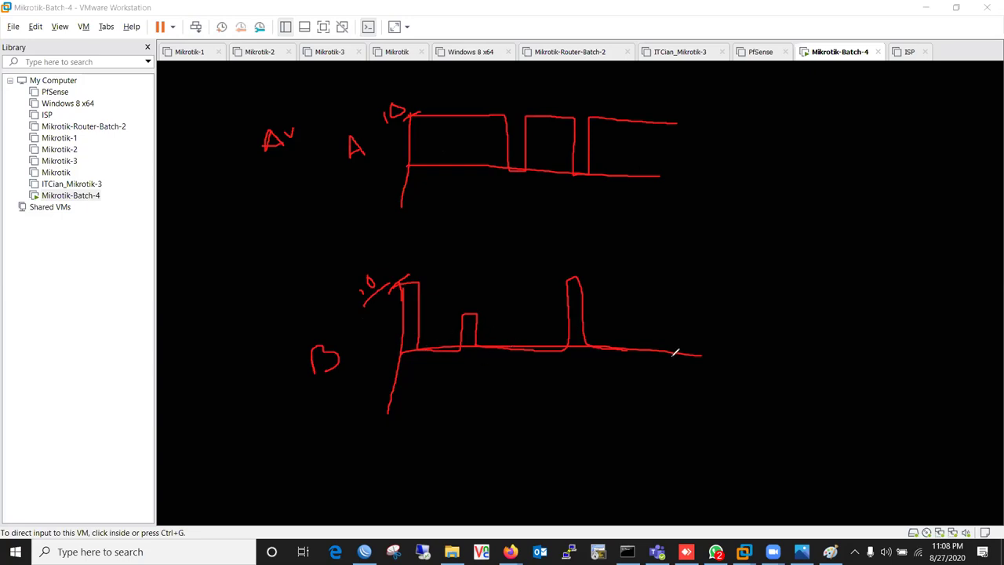
# - Mark the A and B user labels and begin an equals sign right of the upper graph
pyautogui.moveTo(314, 148); pyautogui.dragTo(344, 140)
pyautogui.moveTo(275, 354); pyautogui.dragTo(305, 336)
pyautogui.moveTo(717, 147)
pyautogui.mouseDown()
pyautogui.moveTo(733, 144)
pyautogui.moveTo(731, 168)
pyautogui.mouseUp()
# - Divide user A's upper graph into time slices with vertical dividers and baseline marks
pyautogui.moveTo(442, 108); pyautogui.dragTo(442, 200)
pyautogui.moveTo(494, 105); pyautogui.dragTo(490, 211)
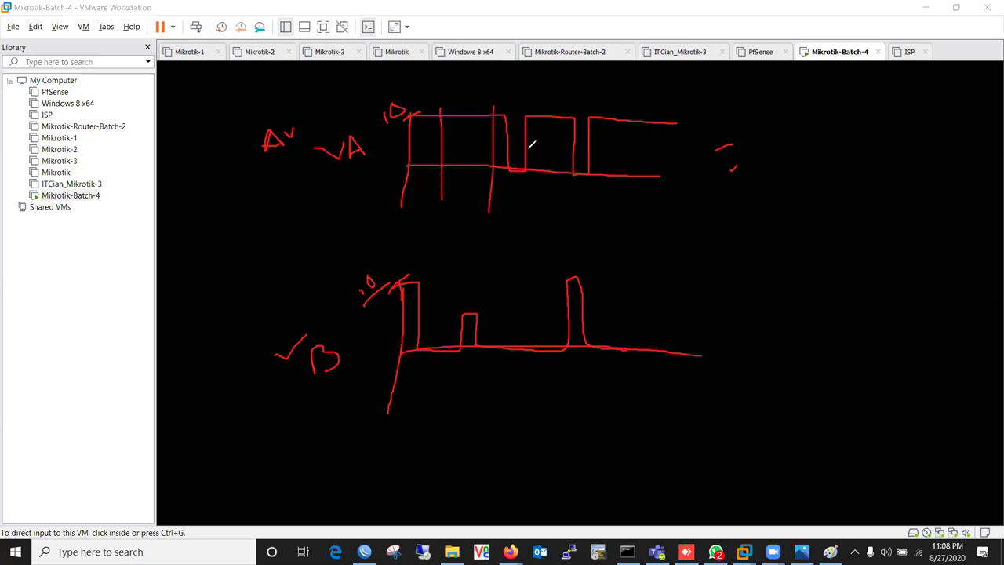
pyautogui.click(521, 173)
pyautogui.moveTo(549, 100); pyautogui.dragTo(551, 188)
pyautogui.moveTo(437, 182); pyautogui.dragTo(496, 186)
# - Complete the equals sign, underline the VA label, and write 7 Mbps as user A's average
pyautogui.moveTo(710, 153)
pyautogui.mouseDown()
pyautogui.moveTo(720, 145)
pyautogui.moveTo(742, 157)
pyautogui.mouseUp()
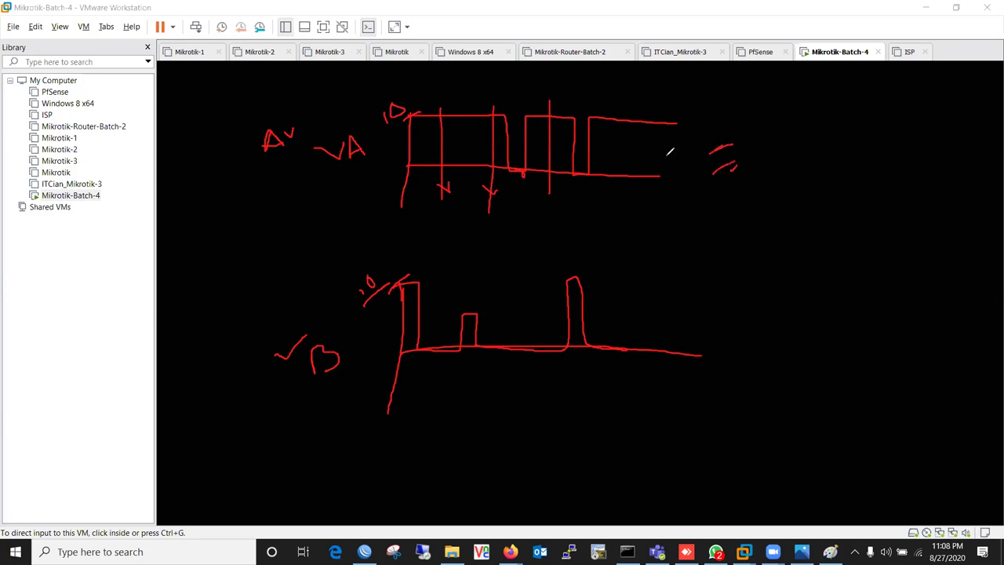
pyautogui.moveTo(353, 172); pyautogui.dragTo(370, 161)
pyautogui.moveTo(758, 126)
pyautogui.mouseDown()
pyautogui.moveTo(793, 147)
pyautogui.moveTo(782, 138)
pyautogui.moveTo(801, 115)
pyautogui.moveTo(813, 122)
pyautogui.moveTo(849, 103)
pyautogui.moveTo(848, 115)
pyautogui.mouseUp()
# - Circle the 10 peak, underline 7Mbps, and write 3 Mbps as user B's average
pyautogui.moveTo(375, 110)
pyautogui.mouseDown()
pyautogui.moveTo(407, 85)
pyautogui.moveTo(423, 124)
pyautogui.moveTo(370, 123)
pyautogui.moveTo(370, 107)
pyautogui.mouseUp()
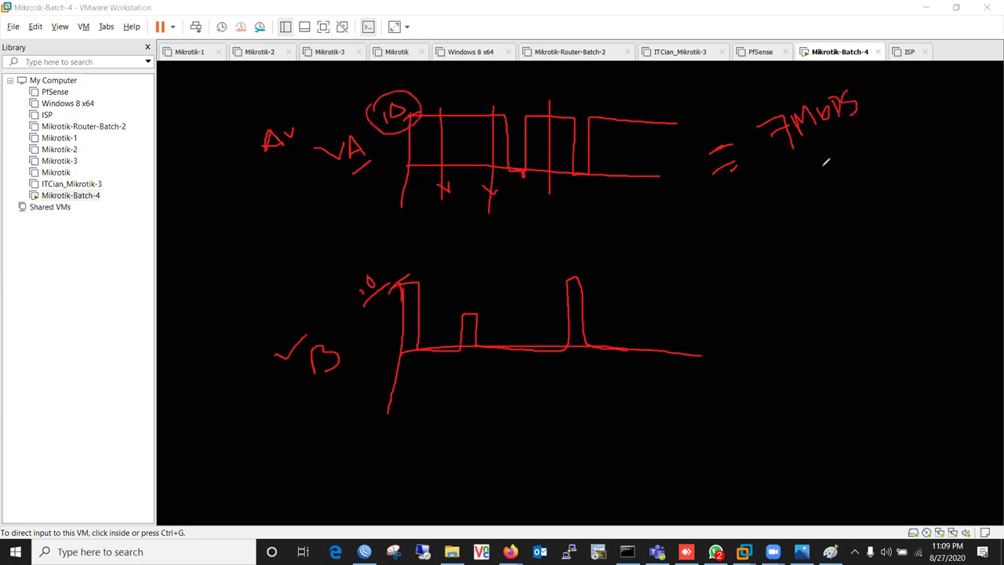
pyautogui.moveTo(785, 172); pyautogui.dragTo(882, 111)
pyautogui.moveTo(318, 396); pyautogui.dragTo(350, 373)
pyautogui.moveTo(767, 331)
pyautogui.mouseDown()
pyautogui.moveTo(799, 313)
pyautogui.moveTo(798, 332)
pyautogui.mouseUp()
pyautogui.moveTo(807, 295)
pyautogui.mouseDown()
pyautogui.moveTo(822, 288)
pyautogui.moveTo(842, 310)
pyautogui.moveTo(829, 320)
pyautogui.moveTo(896, 242)
pyautogui.moveTo(907, 277)
pyautogui.moveTo(932, 240)
pyautogui.moveTo(938, 251)
pyautogui.moveTo(923, 234)
pyautogui.moveTo(948, 240)
pyautogui.moveTo(971, 228)
pyautogui.moveTo(966, 248)
pyautogui.mouseUp()
pyautogui.click(852, 277)
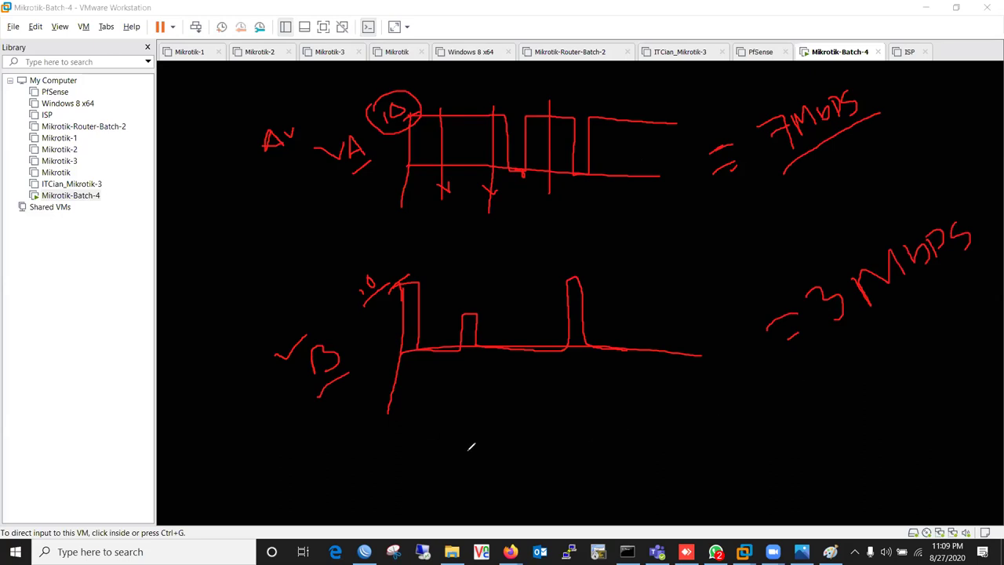
# - Write Br = 20 below the lower graph and circle its peak mark
pyautogui.moveTo(499, 457); pyautogui.dragTo(501, 485)
pyautogui.moveTo(506, 460)
pyautogui.mouseDown()
pyautogui.moveTo(541, 479)
pyautogui.moveTo(559, 455)
pyautogui.mouseUp()
pyautogui.moveTo(524, 500); pyautogui.dragTo(544, 488)
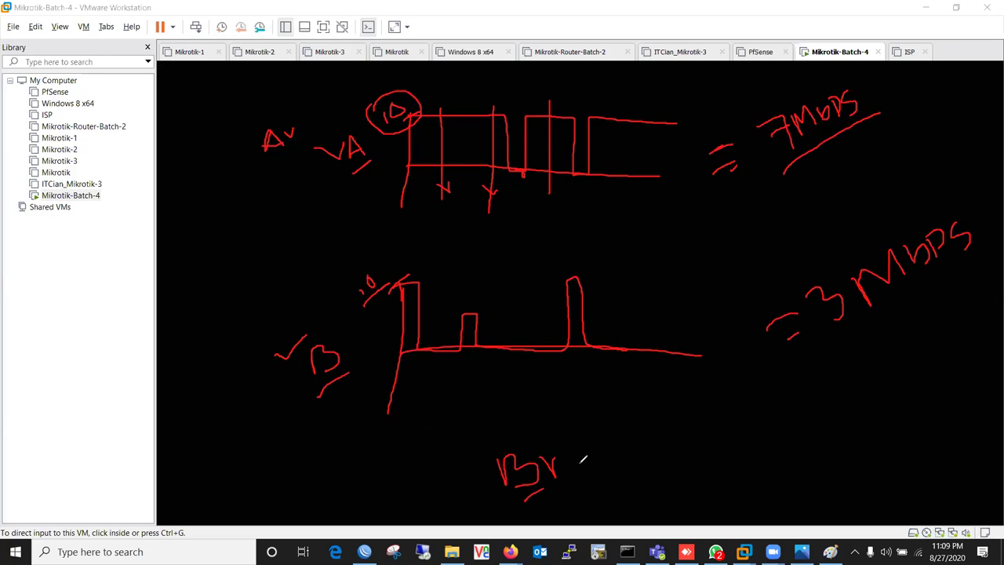
pyautogui.moveTo(339, 276)
pyautogui.mouseDown()
pyautogui.moveTo(386, 265)
pyautogui.moveTo(354, 260)
pyautogui.mouseUp()
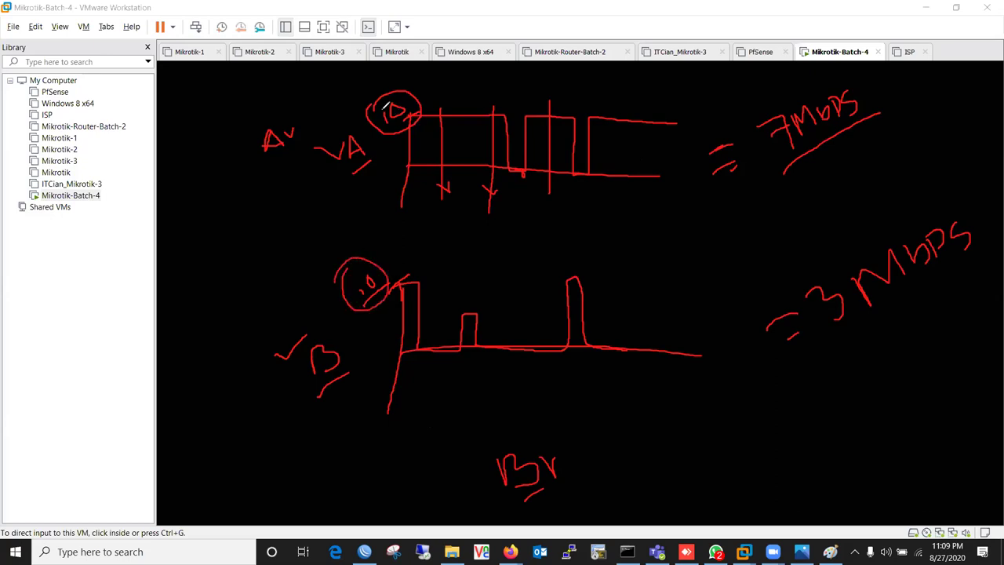
pyautogui.moveTo(571, 458)
pyautogui.mouseDown()
pyautogui.moveTo(590, 453)
pyautogui.moveTo(598, 463)
pyautogui.moveTo(627, 439)
pyautogui.moveTo(635, 445)
pyautogui.mouseUp()
pyautogui.moveTo(645, 410)
pyautogui.mouseDown()
pyautogui.moveTo(641, 433)
pyautogui.moveTo(649, 412)
pyautogui.mouseUp()
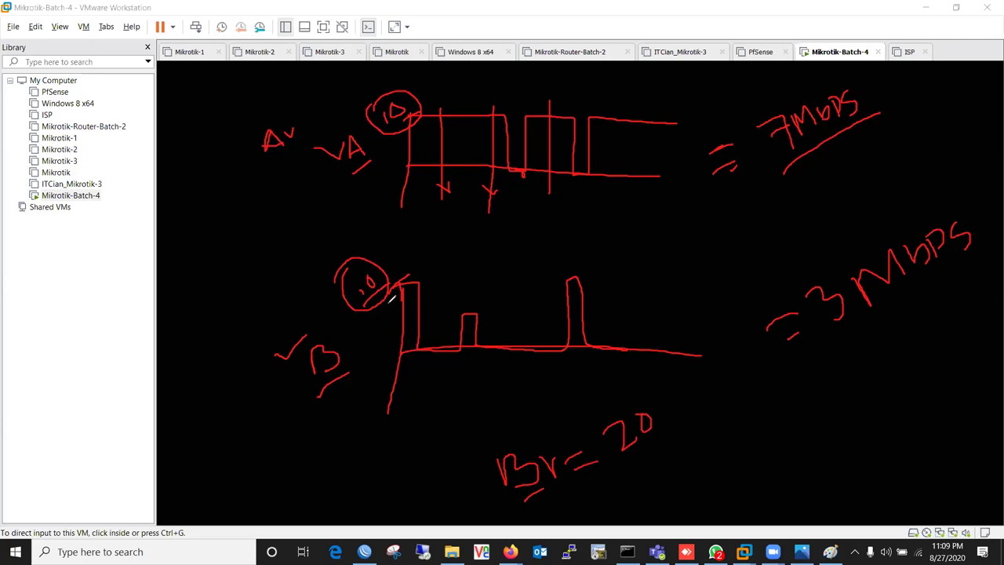
# - Draw a raised limit on the lower graph, change the burst to 30, and circle 30 and VA
pyautogui.moveTo(398, 233); pyautogui.dragTo(400, 287)
pyautogui.moveTo(378, 242)
pyautogui.mouseDown()
pyautogui.moveTo(403, 233)
pyautogui.moveTo(367, 238)
pyautogui.moveTo(385, 211)
pyautogui.moveTo(375, 221)
pyautogui.mouseUp()
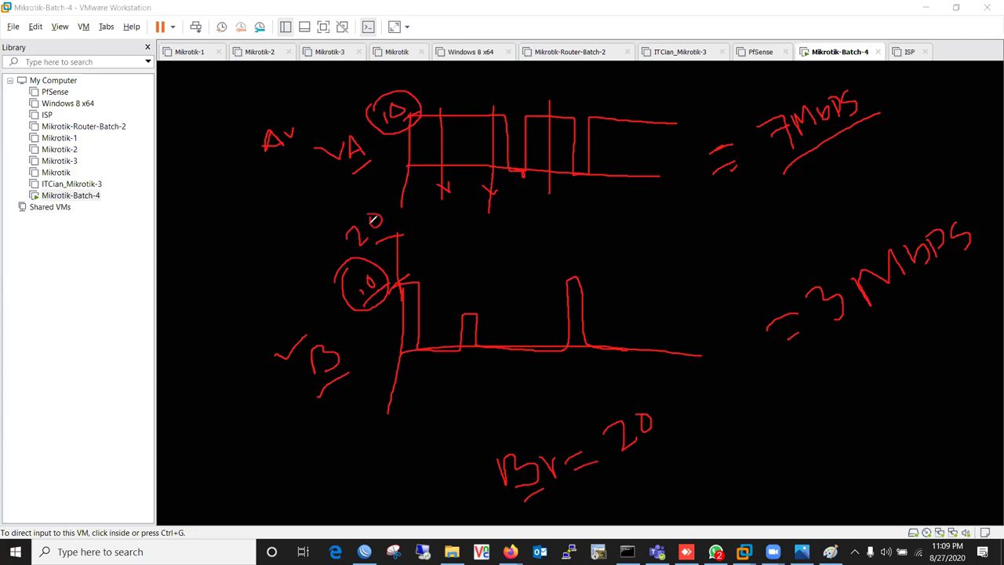
pyautogui.moveTo(620, 426)
pyautogui.mouseDown()
pyautogui.moveTo(639, 451)
pyautogui.moveTo(628, 466)
pyautogui.mouseUp()
pyautogui.moveTo(373, 242); pyautogui.dragTo(380, 252)
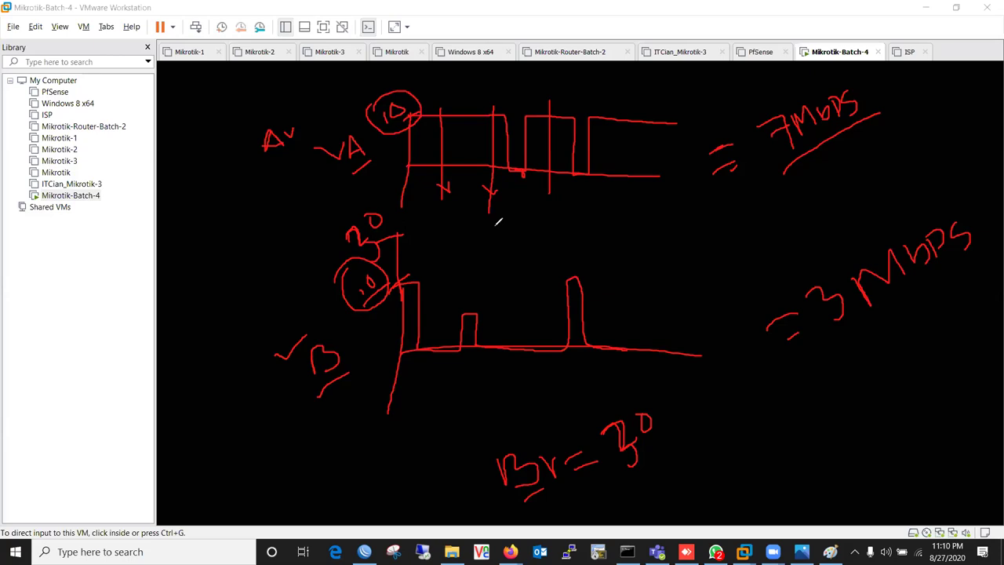
pyautogui.moveTo(594, 423)
pyautogui.mouseDown()
pyautogui.moveTo(643, 389)
pyautogui.moveTo(687, 441)
pyautogui.moveTo(633, 488)
pyautogui.moveTo(602, 428)
pyautogui.mouseUp()
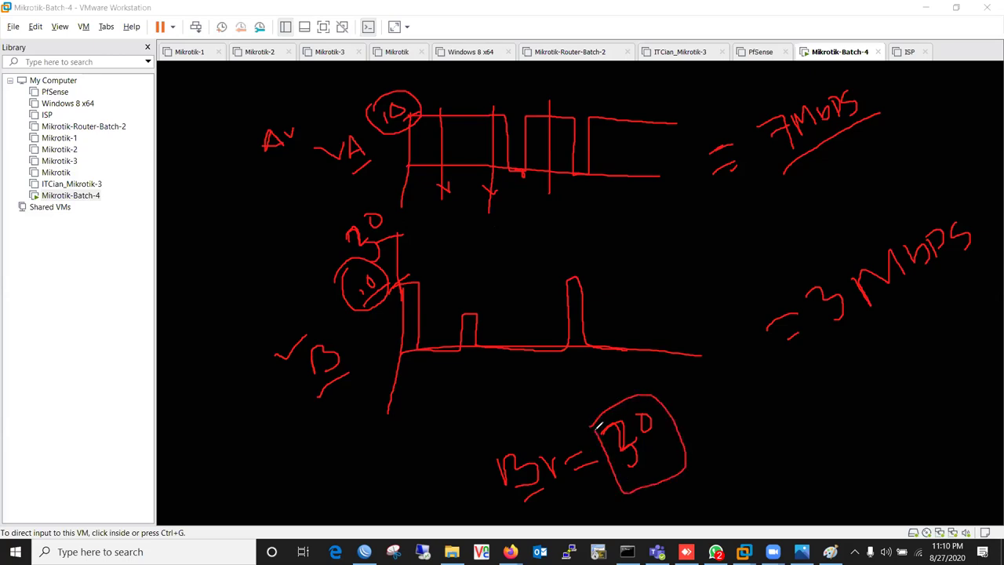
pyautogui.moveTo(379, 240); pyautogui.dragTo(403, 234)
pyautogui.moveTo(358, 172)
pyautogui.mouseDown()
pyautogui.moveTo(375, 128)
pyautogui.moveTo(343, 159)
pyautogui.mouseUp()
pyautogui.moveTo(404, 54); pyautogui.dragTo(419, 165)
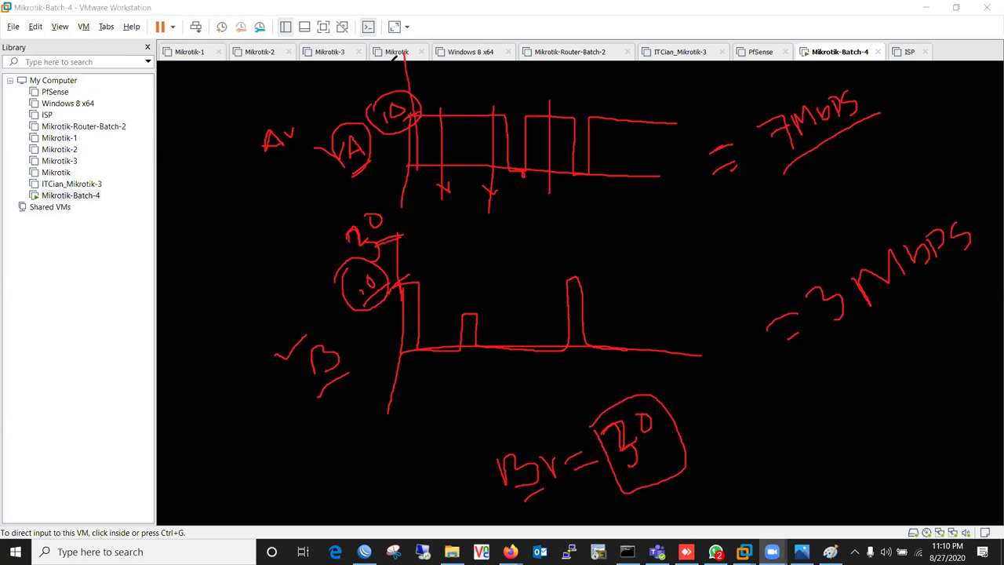
pyautogui.moveTo(404, 55); pyautogui.dragTo(720, 53)
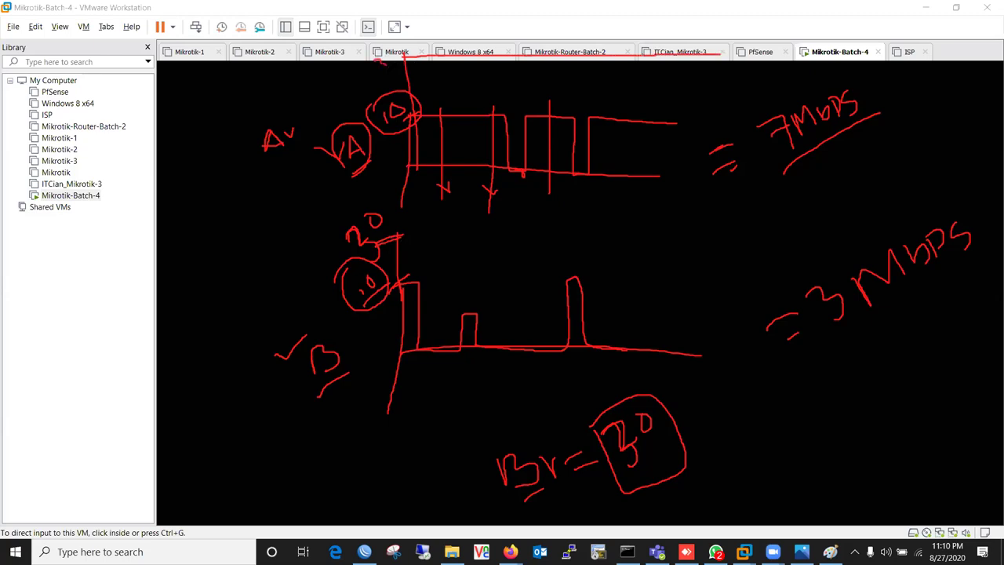
pyautogui.moveTo(396, 59)
pyautogui.mouseDown()
pyautogui.moveTo(403, 63)
pyautogui.moveTo(397, 56)
pyautogui.mouseUp()
pyautogui.moveTo(356, 367); pyautogui.dragTo(312, 413)
pyautogui.moveTo(615, 427)
pyautogui.mouseDown()
pyautogui.moveTo(651, 397)
pyautogui.moveTo(635, 461)
pyautogui.moveTo(620, 430)
pyautogui.moveTo(686, 409)
pyautogui.mouseUp()
pyautogui.moveTo(705, 406)
pyautogui.mouseDown()
pyautogui.moveTo(720, 394)
pyautogui.moveTo(718, 428)
pyautogui.mouseUp()
pyautogui.moveTo(736, 389)
pyautogui.mouseDown()
pyautogui.moveTo(752, 405)
pyautogui.moveTo(731, 396)
pyautogui.moveTo(735, 428)
pyautogui.moveTo(755, 428)
pyautogui.mouseUp()
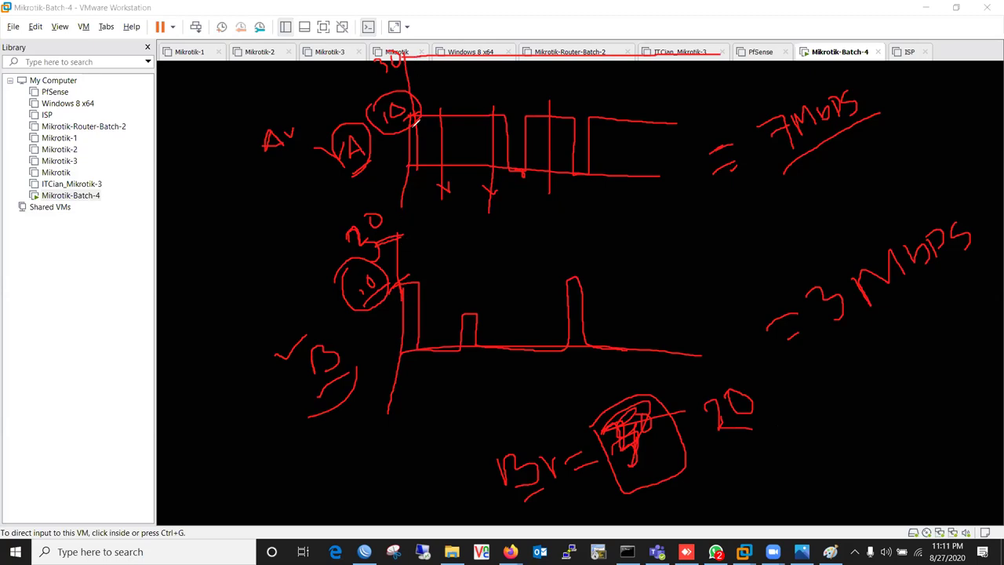
pyautogui.moveTo(389, 237); pyautogui.dragTo(421, 237)
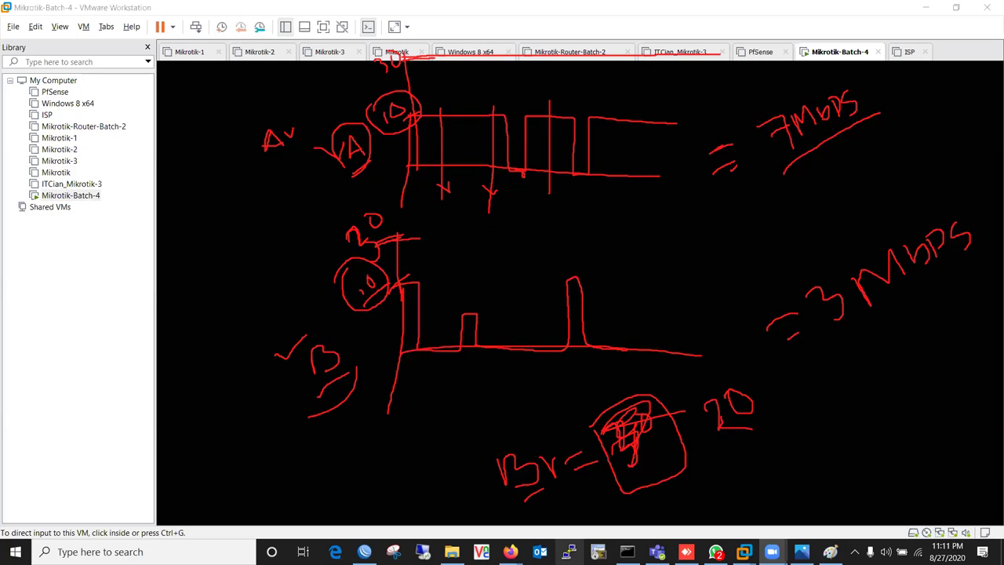
# - Rename the queue to User-A and set its target to 192.168.1.10
pyautogui.click(363, 551)
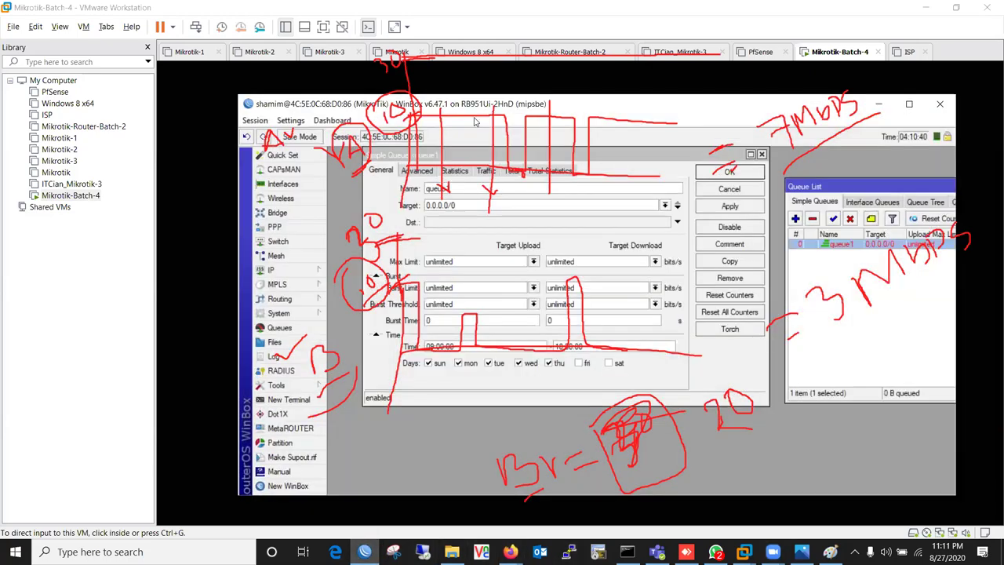
pyautogui.moveTo(492, 112); pyautogui.dragTo(149, 94)
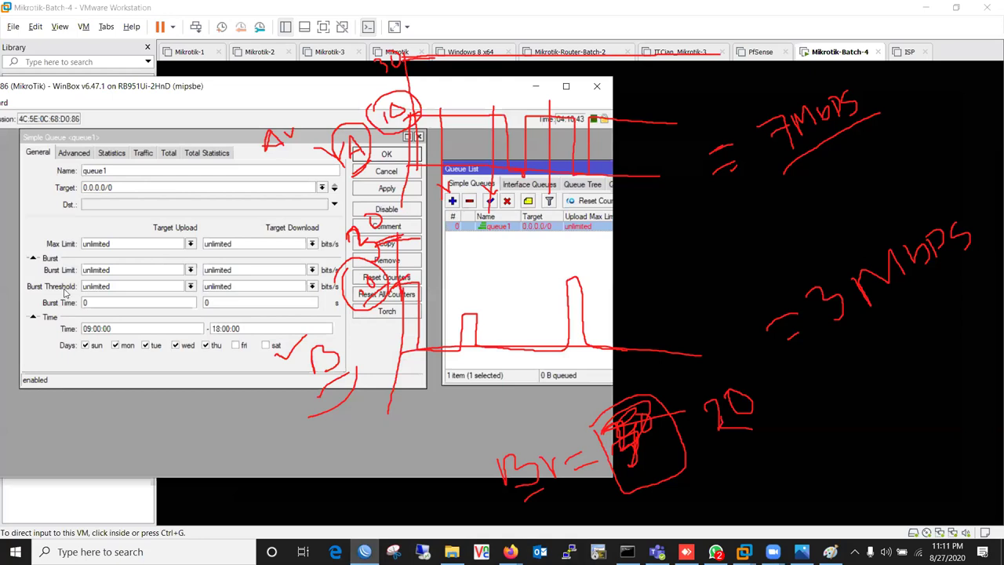
pyautogui.moveTo(174, 139); pyautogui.dragTo(167, 141)
pyautogui.write('User-A')
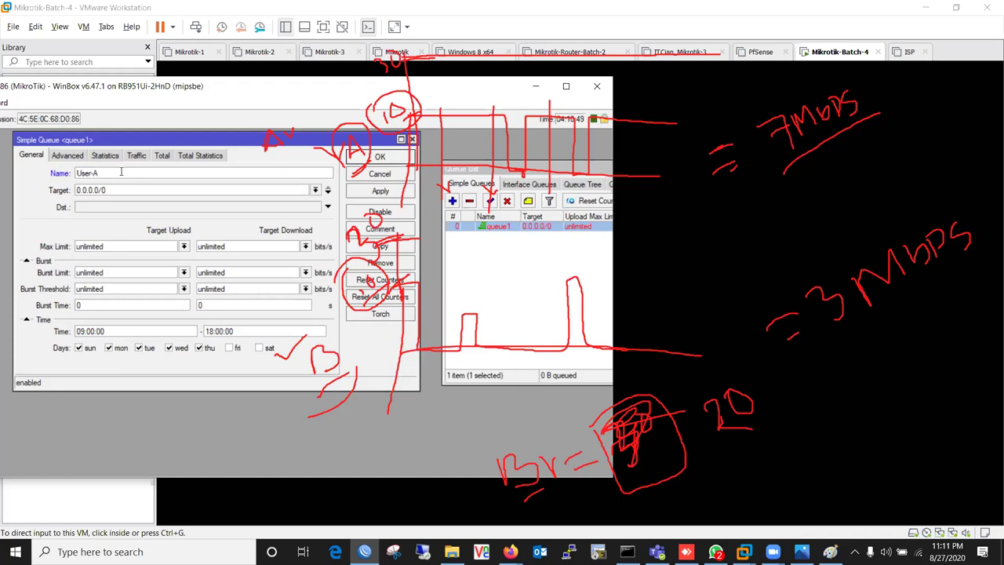
pyautogui.moveTo(135, 186); pyautogui.dragTo(22, 193)
pyautogui.write('192.168.1.10')
# - Set upload and download Max Limit to 10M
pyautogui.click(183, 246)
pyautogui.click(114, 357)
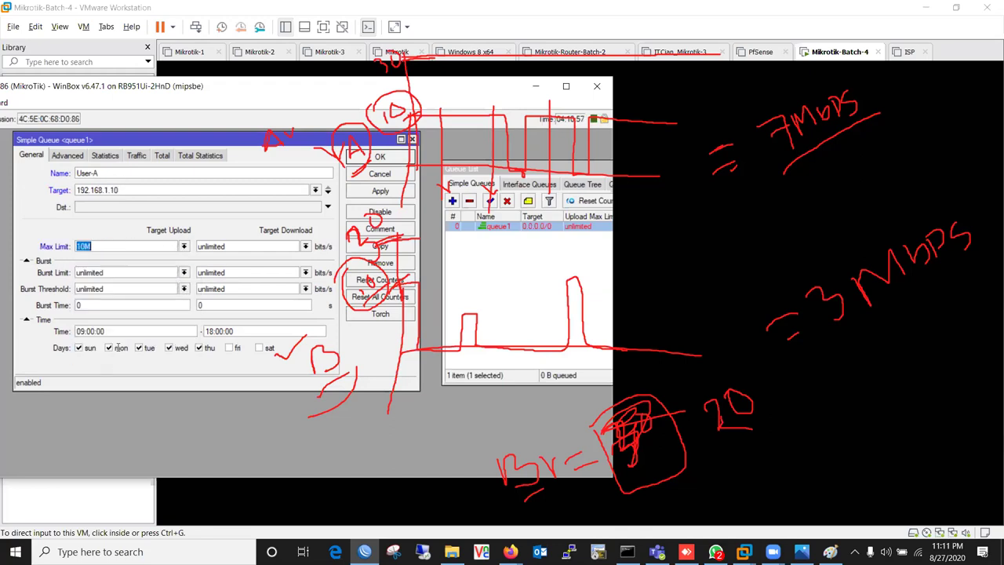
pyautogui.click(305, 246)
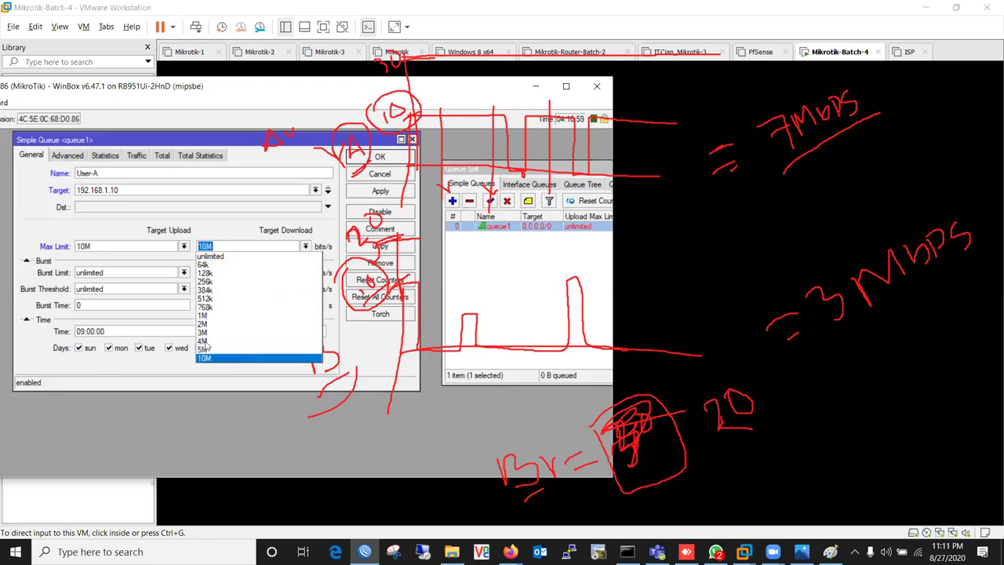
pyautogui.click(227, 358)
# - Set upload and download Burst Limit to 20M
pyautogui.click(184, 272)
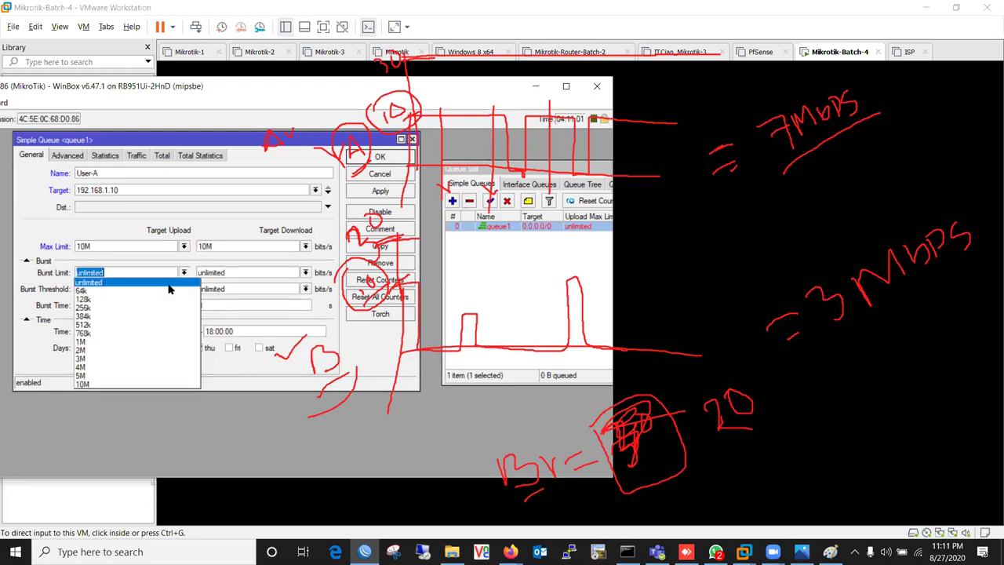
pyautogui.click(110, 384)
pyautogui.write('20M')
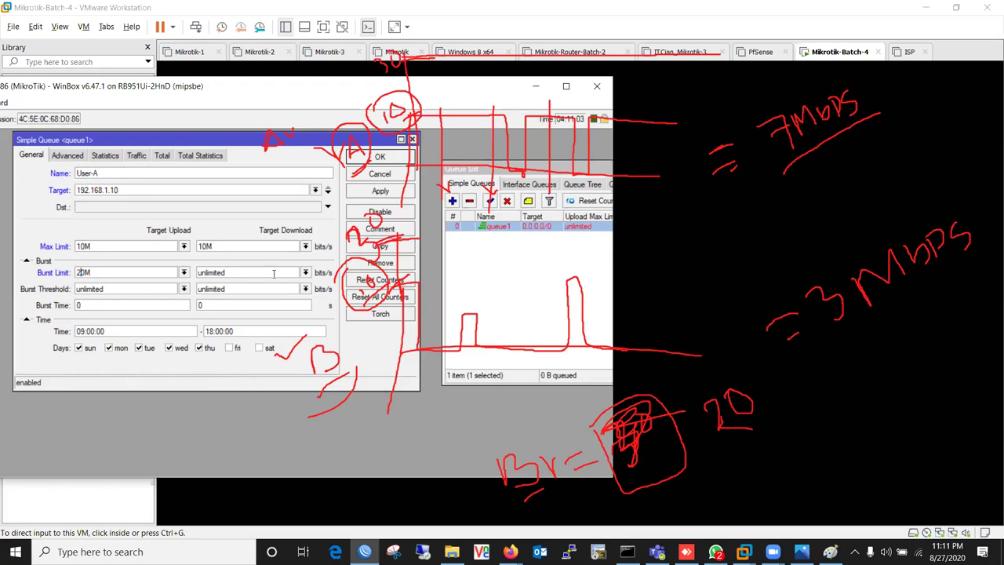
pyautogui.click(305, 272)
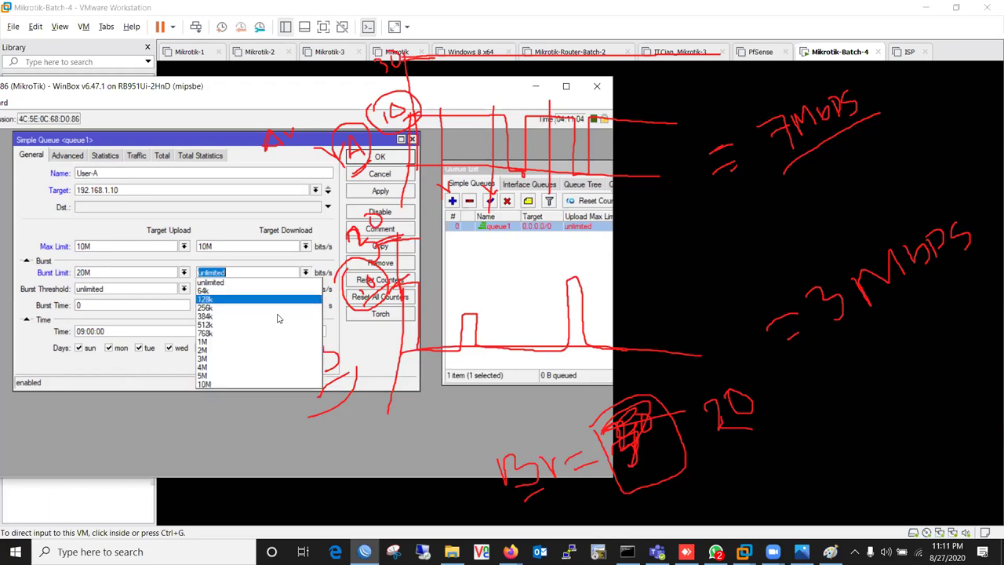
pyautogui.click(240, 382)
pyautogui.write('2M')
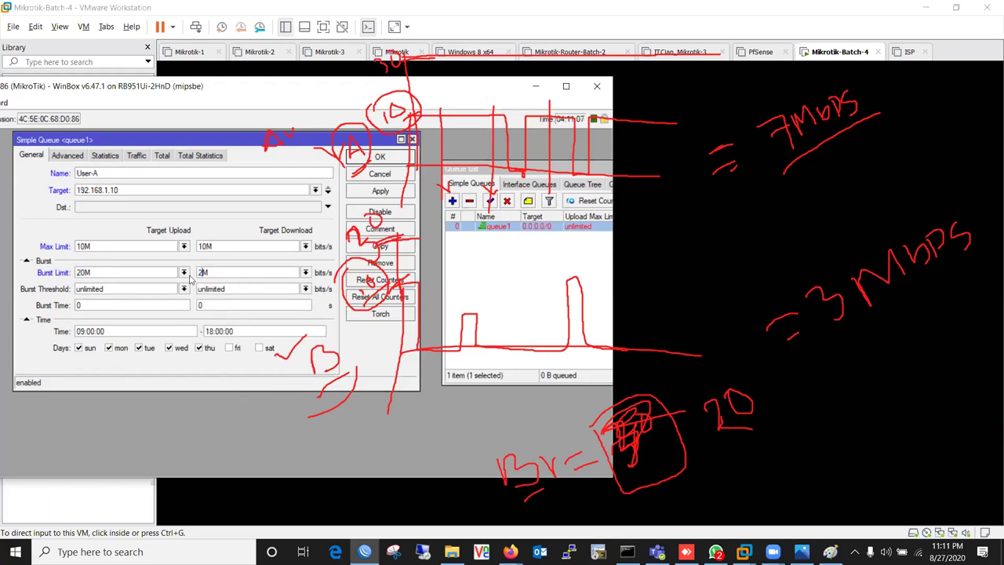
pyautogui.write('0')
# - Set upload and download Burst Threshold to 5M
pyautogui.click(184, 289)
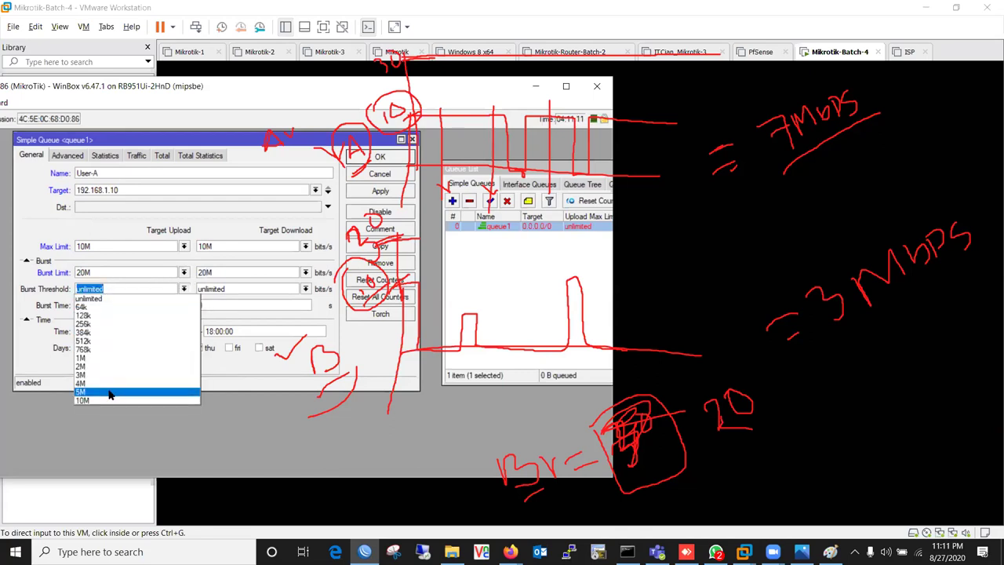
pyautogui.click(113, 392)
pyautogui.click(305, 289)
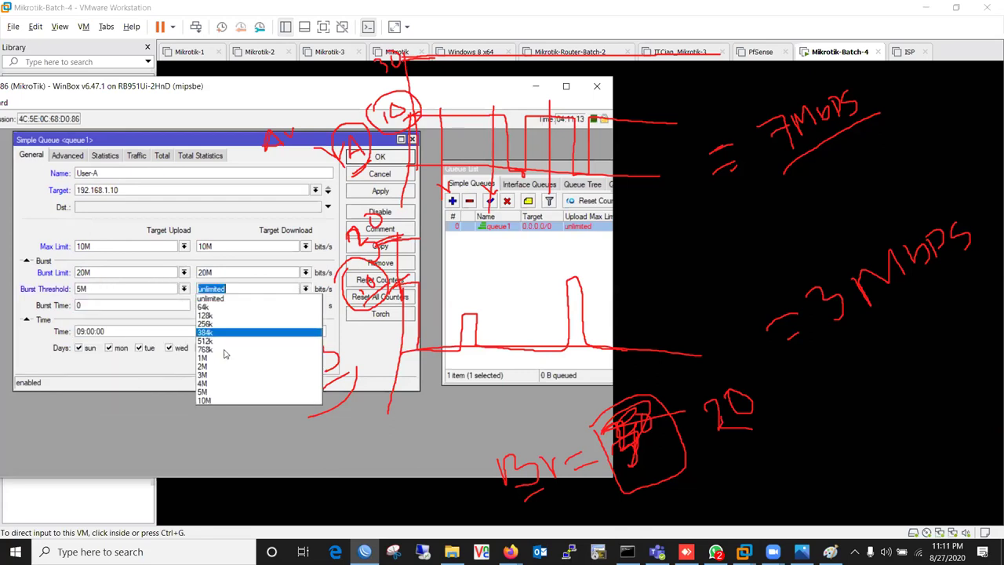
pyautogui.click(203, 392)
# - Set the upload and download Burst Time to 100 seconds
pyautogui.press('Tab')
pyautogui.write('100s')
pyautogui.press('BackSpace')
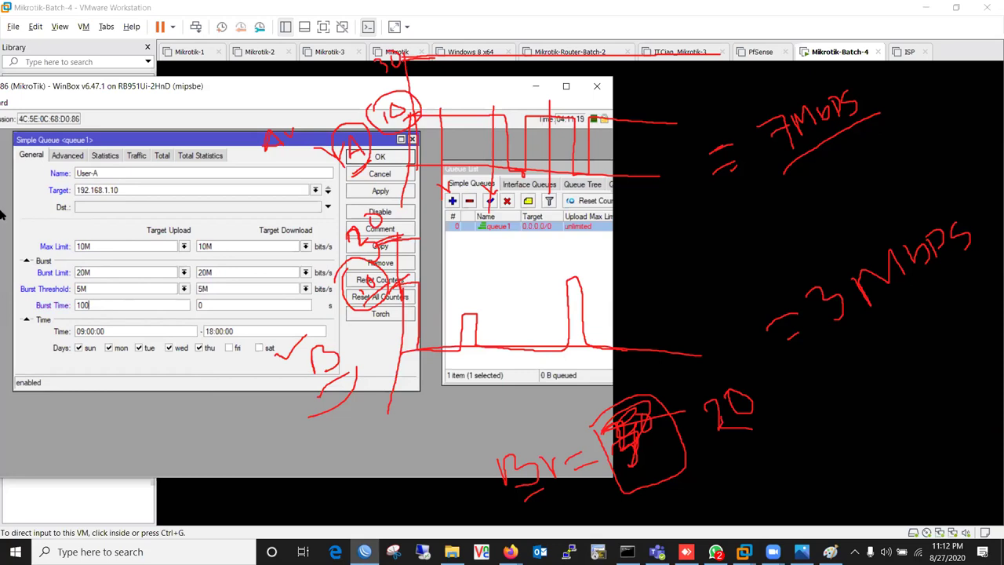
pyautogui.doubleClick(232, 305)
pyautogui.write('1')
# - Narrow WinBox to hide the queue list, then highlight the 10M max and 20M burst values
pyautogui.moveTo(618, 201); pyautogui.dragTo(430, 201)
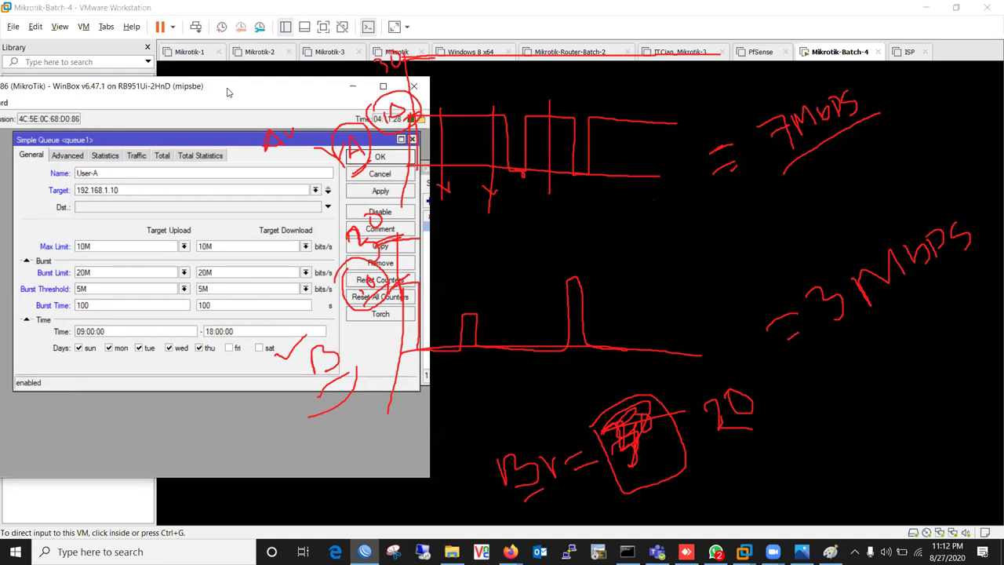
pyautogui.moveTo(227, 92); pyautogui.dragTo(204, 95)
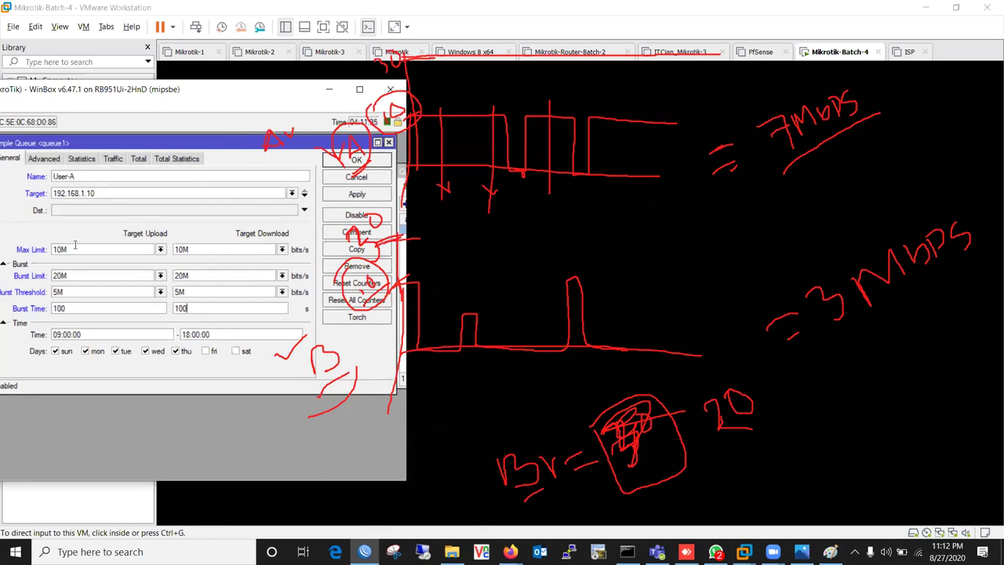
pyautogui.doubleClick(177, 249)
pyautogui.doubleClick(83, 276)
pyautogui.doubleClick(174, 279)
pyautogui.moveTo(38, 300)
pyautogui.mouseDown()
pyautogui.moveTo(208, 294)
pyautogui.moveTo(49, 284)
pyautogui.moveTo(40, 300)
pyautogui.mouseUp()
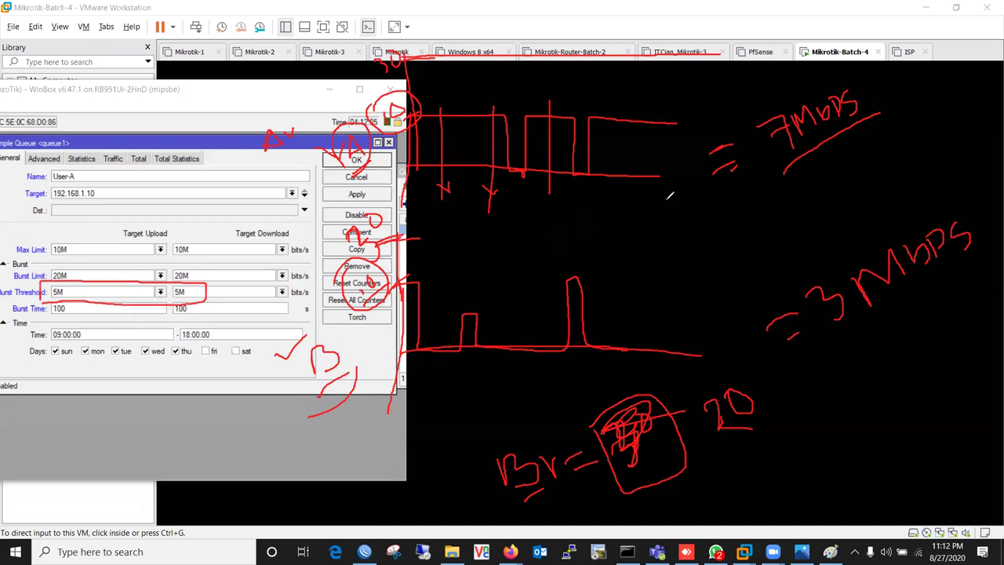
pyautogui.moveTo(773, 96)
pyautogui.mouseDown()
pyautogui.moveTo(818, 68)
pyautogui.moveTo(858, 141)
pyautogui.moveTo(762, 114)
pyautogui.moveTo(821, 107)
pyautogui.mouseUp()
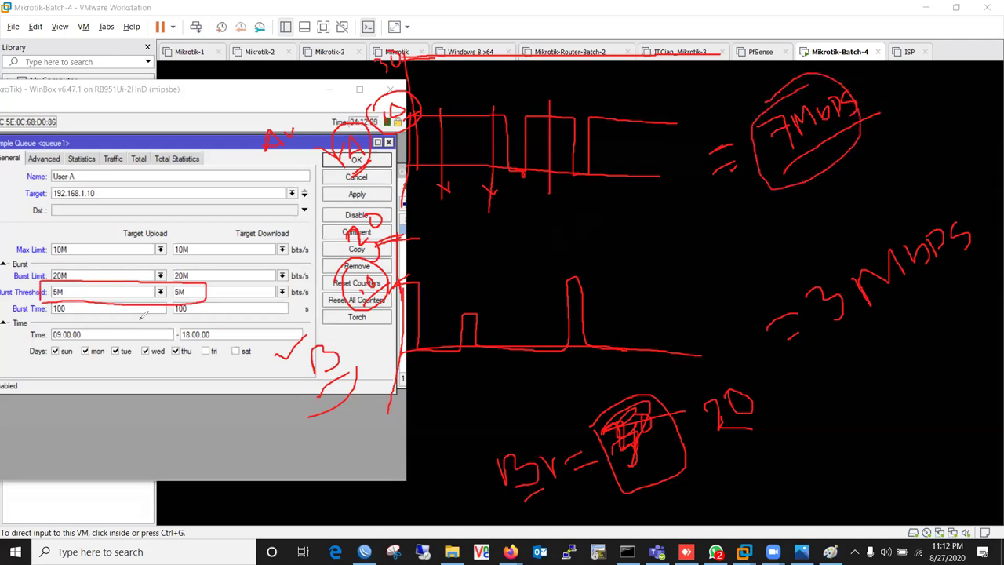
pyautogui.moveTo(3, 275)
pyautogui.mouseDown()
pyautogui.moveTo(253, 267)
pyautogui.moveTo(253, 311)
pyautogui.moveTo(180, 322)
pyautogui.moveTo(5, 315)
pyautogui.moveTo(6, 248)
pyautogui.mouseUp()
pyautogui.moveTo(252, 268); pyautogui.dragTo(169, 312)
pyautogui.moveTo(167, 262); pyautogui.dragTo(232, 312)
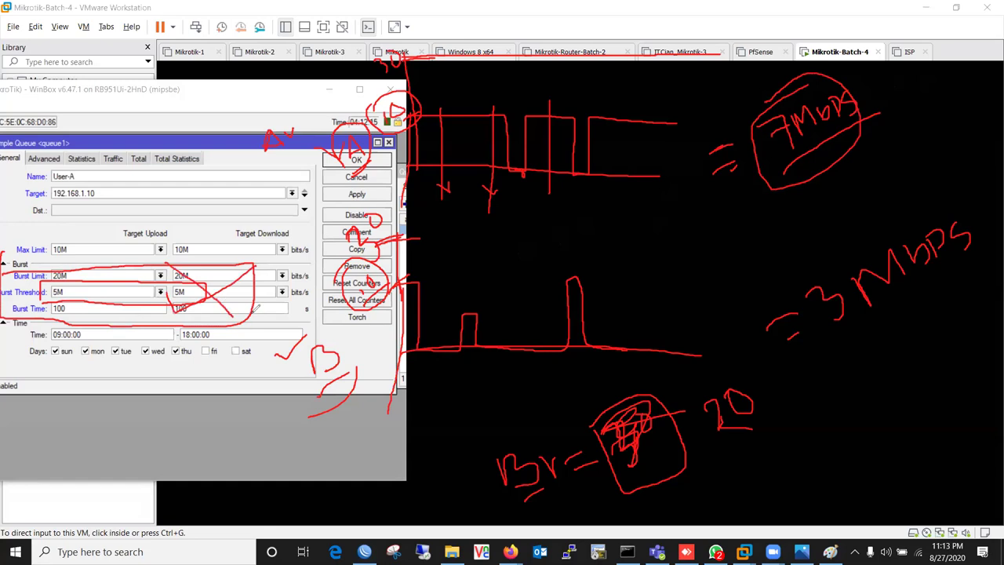
pyautogui.moveTo(14, 244)
pyautogui.mouseDown()
pyautogui.moveTo(224, 229)
pyautogui.moveTo(166, 259)
pyautogui.moveTo(8, 263)
pyautogui.moveTo(6, 246)
pyautogui.moveTo(17, 241)
pyautogui.mouseUp()
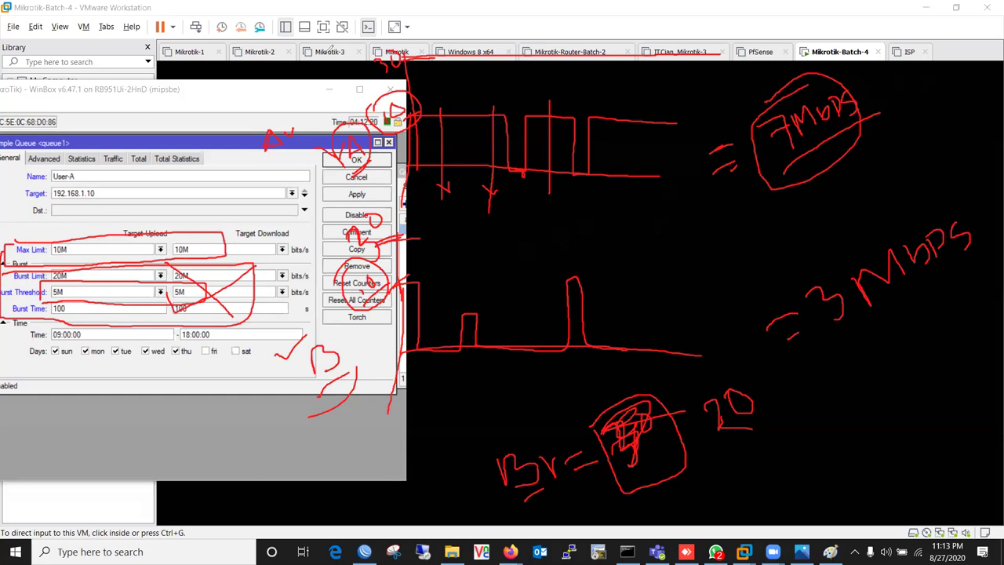
pyautogui.moveTo(168, 257)
pyautogui.mouseDown()
pyautogui.moveTo(206, 352)
pyautogui.moveTo(137, 269)
pyautogui.mouseUp()
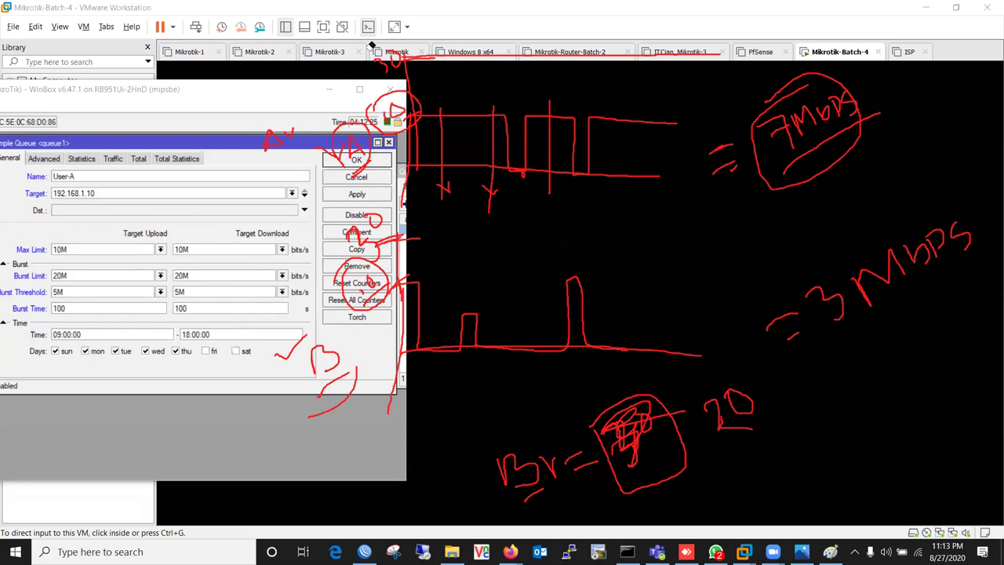
pyautogui.moveTo(379, 355); pyautogui.dragTo(322, 427)
pyautogui.moveTo(45, 269)
pyautogui.mouseDown()
pyautogui.moveTo(78, 265)
pyautogui.moveTo(52, 284)
pyautogui.moveTo(48, 266)
pyautogui.mouseUp()
pyautogui.moveTo(169, 257)
pyautogui.mouseDown()
pyautogui.moveTo(192, 259)
pyautogui.moveTo(193, 284)
pyautogui.moveTo(173, 279)
pyautogui.moveTo(172, 259)
pyautogui.mouseUp()
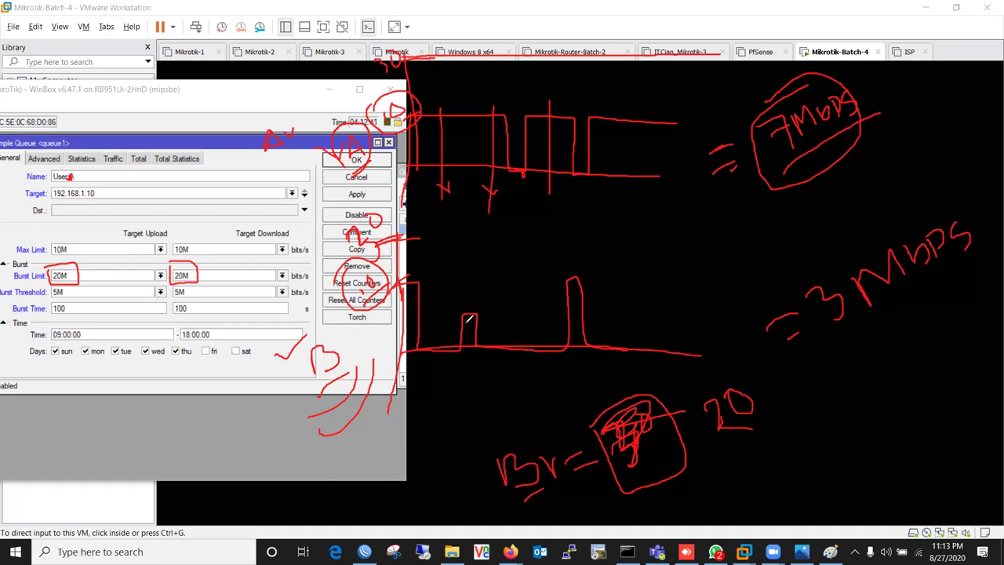
pyautogui.moveTo(408, 396); pyautogui.dragTo(574, 396)
pyautogui.moveTo(800, 267)
pyautogui.mouseDown()
pyautogui.moveTo(909, 179)
pyautogui.moveTo(973, 172)
pyautogui.moveTo(848, 356)
pyautogui.moveTo(766, 241)
pyautogui.moveTo(798, 259)
pyautogui.mouseUp()
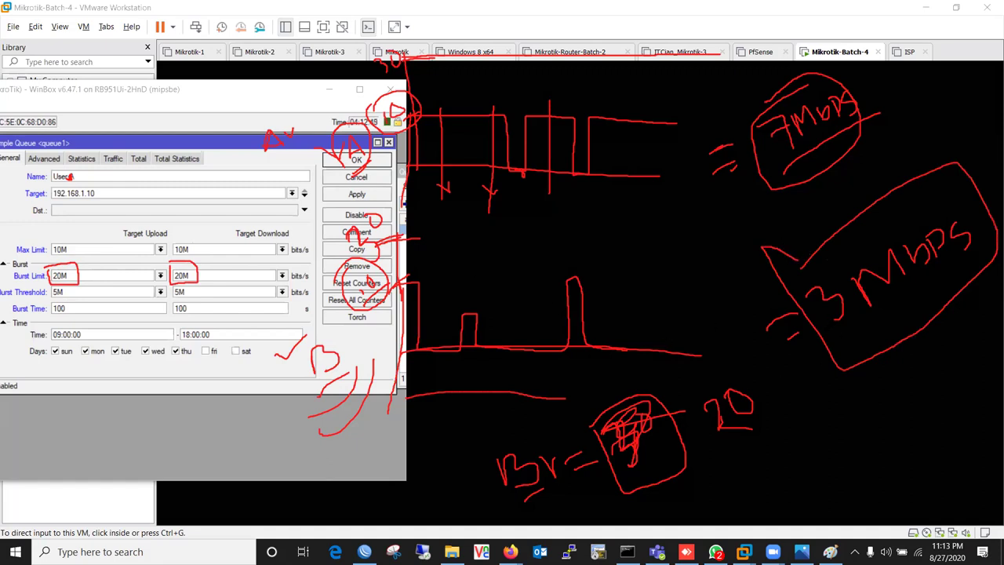
pyautogui.moveTo(892, 298); pyautogui.dragTo(827, 355)
pyautogui.moveTo(191, 291); pyautogui.dragTo(222, 291)
pyautogui.moveTo(658, 312); pyautogui.dragTo(688, 290)
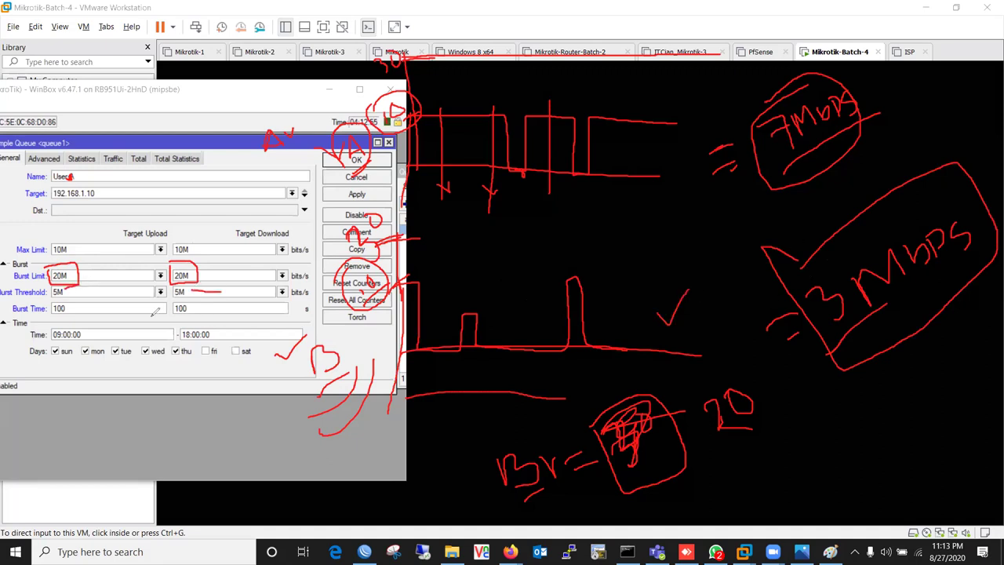
pyautogui.moveTo(46, 265)
pyautogui.mouseDown()
pyautogui.moveTo(86, 264)
pyautogui.moveTo(63, 285)
pyautogui.moveTo(48, 268)
pyautogui.moveTo(78, 265)
pyautogui.mouseUp()
pyautogui.moveTo(393, 261)
pyautogui.mouseDown()
pyautogui.moveTo(444, 300)
pyautogui.moveTo(430, 418)
pyautogui.mouseUp()
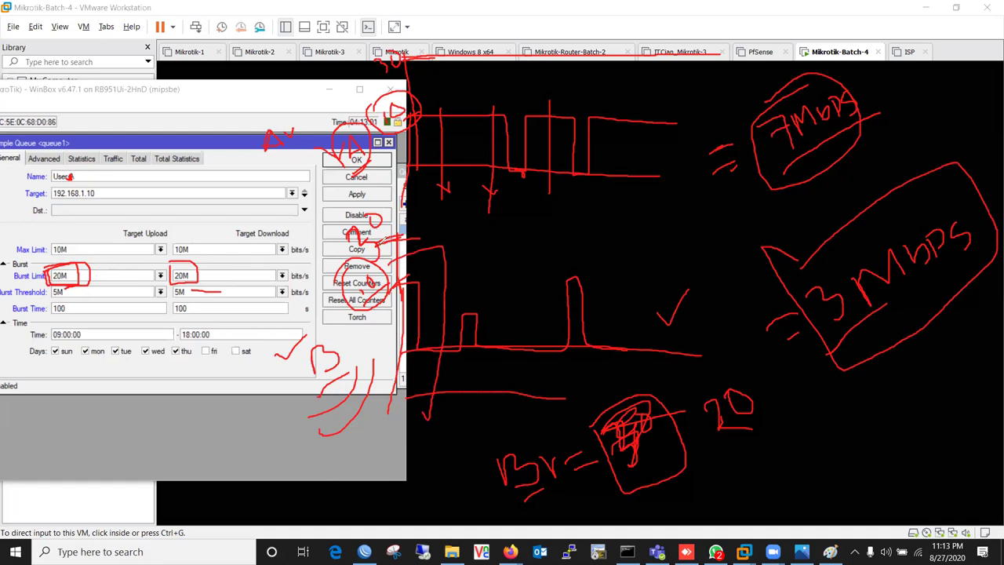
pyautogui.moveTo(552, 345)
pyautogui.mouseDown()
pyautogui.moveTo(592, 229)
pyautogui.moveTo(585, 363)
pyautogui.mouseUp()
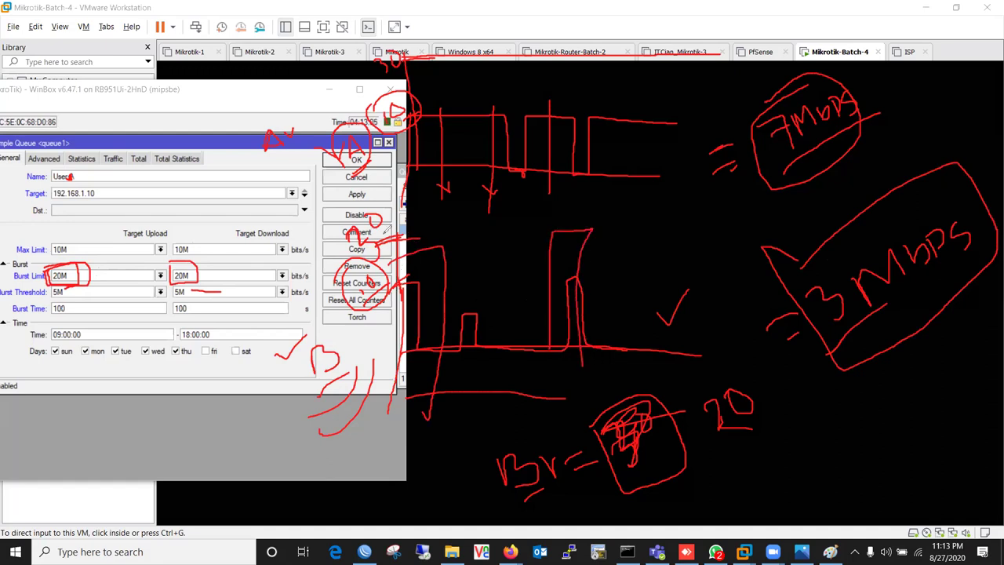
pyautogui.moveTo(174, 301)
pyautogui.mouseDown()
pyautogui.moveTo(200, 311)
pyautogui.moveTo(176, 302)
pyautogui.mouseUp()
pyautogui.moveTo(298, 316); pyautogui.dragTo(312, 317)
pyautogui.moveTo(84, 317)
pyautogui.mouseDown()
pyautogui.moveTo(53, 299)
pyautogui.moveTo(84, 296)
pyautogui.moveTo(50, 301)
pyautogui.mouseUp()
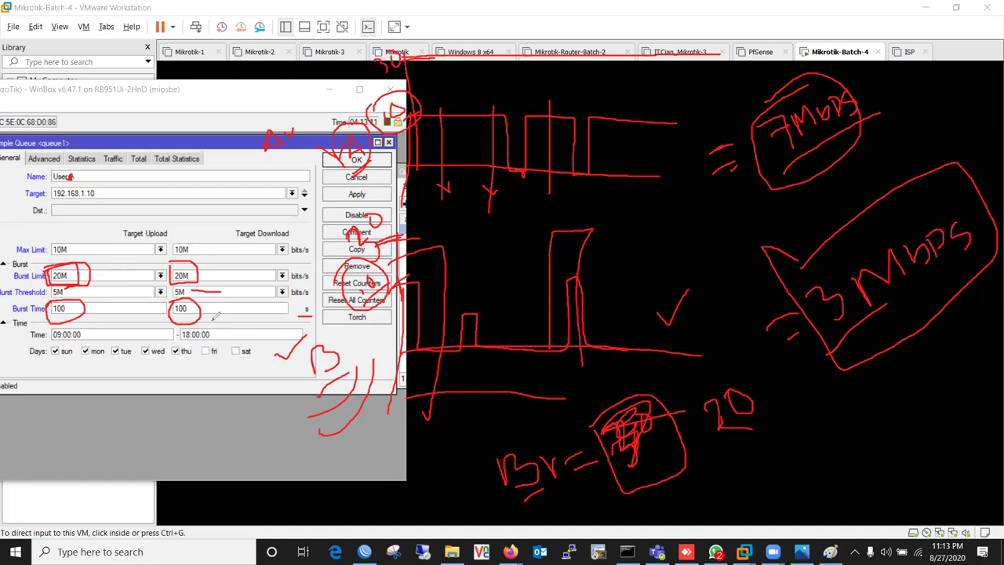
pyautogui.moveTo(769, 119)
pyautogui.mouseDown()
pyautogui.moveTo(841, 65)
pyautogui.moveTo(833, 166)
pyautogui.moveTo(758, 96)
pyautogui.moveTo(810, 112)
pyautogui.mouseUp()
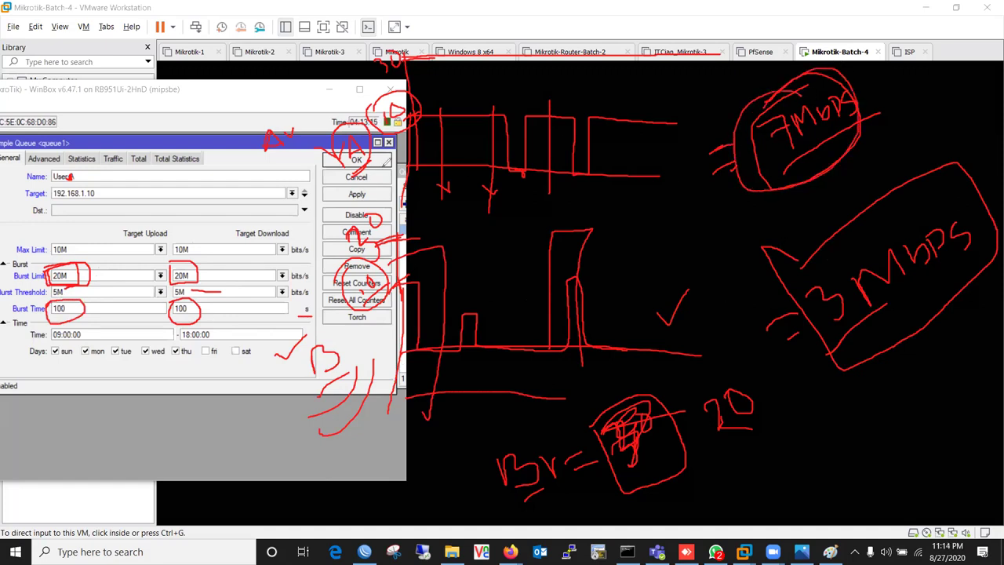
pyautogui.moveTo(376, 145)
pyautogui.mouseDown()
pyautogui.moveTo(354, 175)
pyautogui.moveTo(342, 154)
pyautogui.moveTo(375, 150)
pyautogui.mouseUp()
pyautogui.moveTo(903, 83)
pyautogui.mouseDown()
pyautogui.moveTo(932, 96)
pyautogui.moveTo(918, 116)
pyautogui.mouseUp()
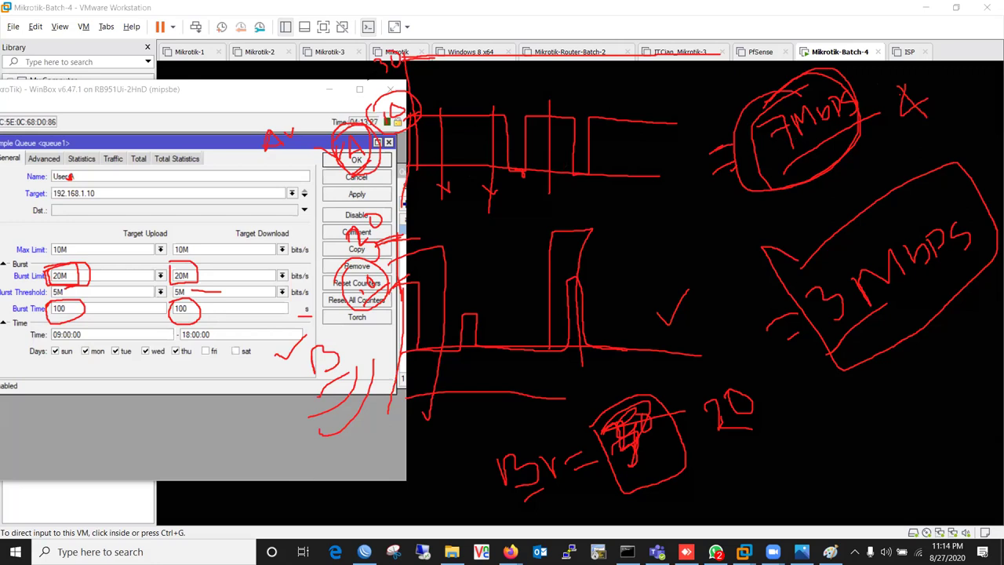
pyautogui.moveTo(334, 77); pyautogui.dragTo(403, 83)
pyautogui.moveTo(614, 180)
pyautogui.mouseDown()
pyautogui.moveTo(433, 188)
pyautogui.moveTo(345, 126)
pyautogui.moveTo(342, 86)
pyautogui.moveTo(403, 63)
pyautogui.moveTo(381, 50)
pyautogui.moveTo(399, 63)
pyautogui.moveTo(409, 117)
pyautogui.moveTo(471, 205)
pyautogui.moveTo(439, 228)
pyautogui.moveTo(502, 161)
pyautogui.moveTo(967, 105)
pyautogui.moveTo(717, 162)
pyautogui.moveTo(688, 289)
pyautogui.moveTo(403, 212)
pyautogui.moveTo(385, 228)
pyautogui.moveTo(337, 395)
pyautogui.moveTo(321, 301)
pyautogui.moveTo(264, 299)
pyautogui.moveTo(430, 317)
pyautogui.moveTo(664, 440)
pyautogui.moveTo(639, 426)
pyautogui.moveTo(769, 423)
pyautogui.moveTo(946, 236)
pyautogui.moveTo(792, 351)
pyautogui.moveTo(768, 342)
pyautogui.mouseUp()
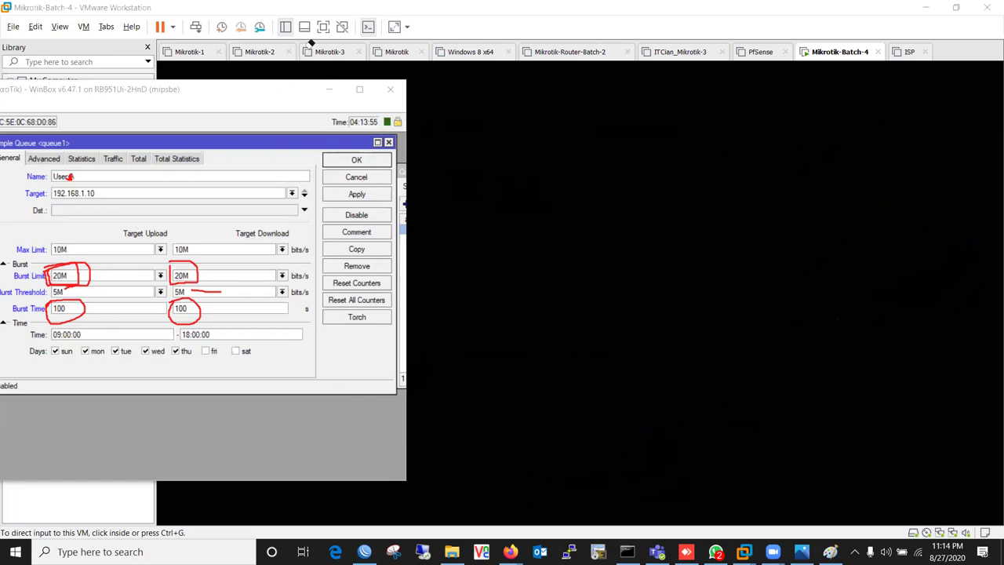
pyautogui.moveTo(496, 167); pyautogui.dragTo(496, 461)
pyautogui.moveTo(480, 338); pyautogui.dragTo(863, 333)
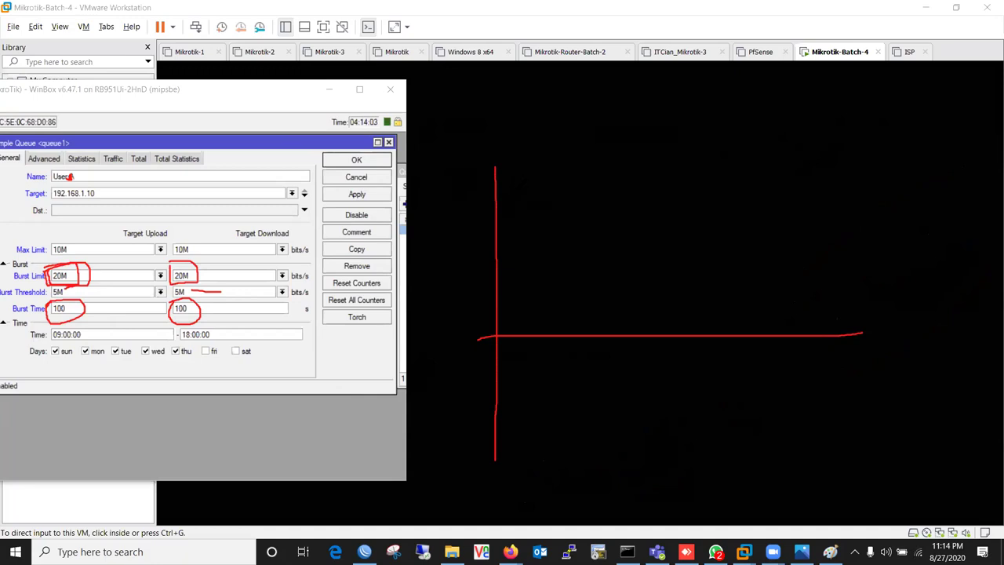
pyautogui.moveTo(497, 166); pyautogui.dragTo(525, 160)
pyautogui.moveTo(463, 161)
pyautogui.mouseDown()
pyautogui.moveTo(480, 170)
pyautogui.moveTo(497, 145)
pyautogui.mouseUp()
pyautogui.moveTo(480, 254)
pyautogui.mouseDown()
pyautogui.moveTo(523, 251)
pyautogui.moveTo(456, 274)
pyautogui.moveTo(480, 249)
pyautogui.mouseUp()
pyautogui.moveTo(517, 165)
pyautogui.mouseDown()
pyautogui.moveTo(503, 167)
pyautogui.moveTo(685, 154)
pyautogui.mouseUp()
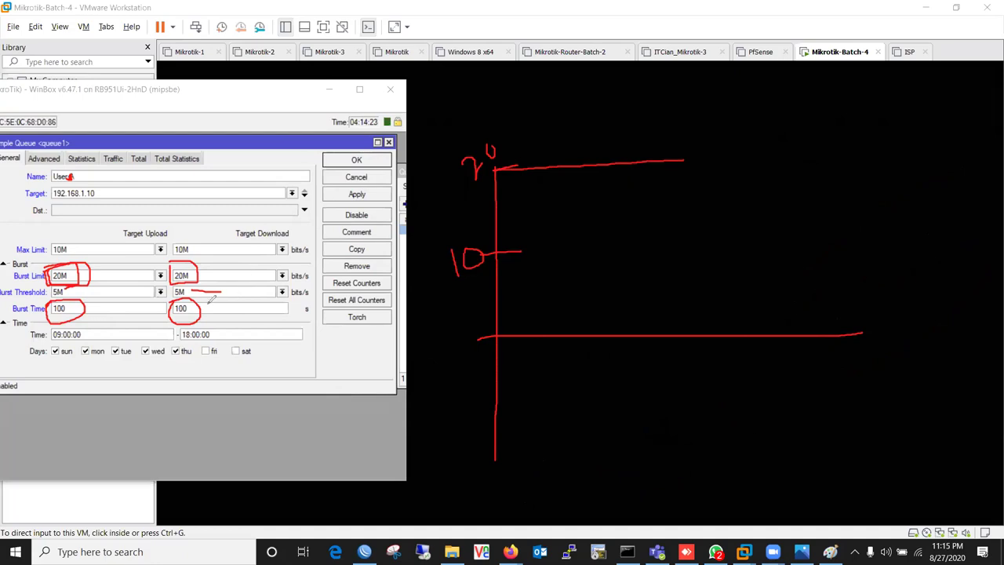
pyautogui.moveTo(69, 293); pyautogui.dragTo(88, 292)
pyautogui.moveTo(195, 293); pyautogui.dragTo(220, 282)
pyautogui.moveTo(556, 240); pyautogui.dragTo(573, 386)
pyautogui.moveTo(603, 254); pyautogui.dragTo(633, 384)
pyautogui.moveTo(648, 237)
pyautogui.mouseDown()
pyautogui.moveTo(685, 425)
pyautogui.moveTo(728, 414)
pyautogui.mouseUp()
pyautogui.moveTo(736, 214); pyautogui.dragTo(785, 408)
pyautogui.moveTo(889, 278); pyautogui.dragTo(908, 315)
pyautogui.moveTo(926, 255)
pyautogui.mouseDown()
pyautogui.moveTo(916, 95)
pyautogui.moveTo(945, 134)
pyautogui.moveTo(891, 169)
pyautogui.mouseUp()
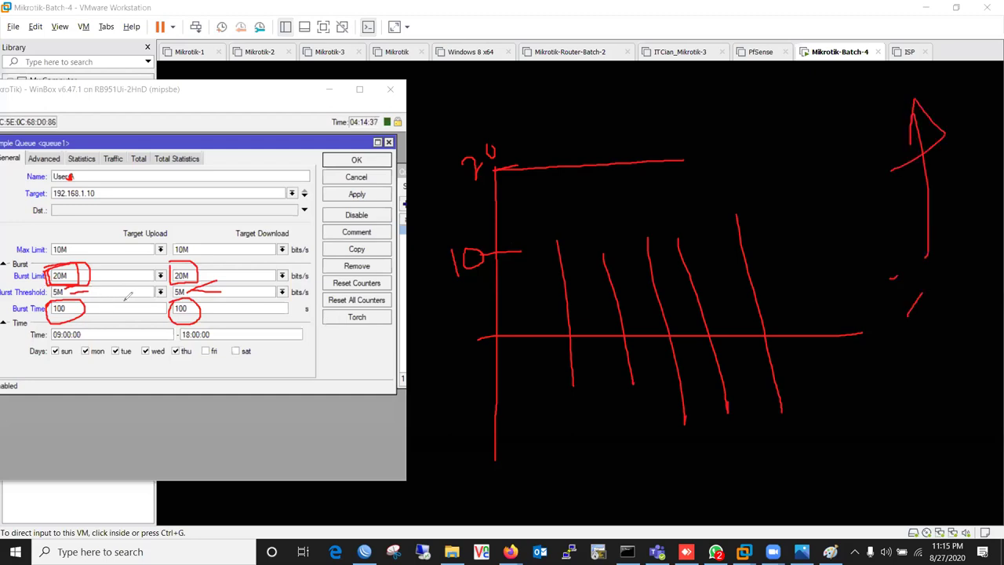
pyautogui.moveTo(423, 135)
pyautogui.mouseDown()
pyautogui.moveTo(526, 134)
pyautogui.moveTo(436, 121)
pyautogui.mouseUp()
pyautogui.moveTo(537, 166); pyautogui.dragTo(562, 98)
pyautogui.moveTo(519, 123); pyautogui.dragTo(654, 161)
pyautogui.moveTo(10, 246)
pyautogui.mouseDown()
pyautogui.moveTo(196, 229)
pyautogui.moveTo(210, 259)
pyautogui.moveTo(39, 273)
pyautogui.moveTo(6, 229)
pyautogui.moveTo(48, 235)
pyautogui.mouseUp()
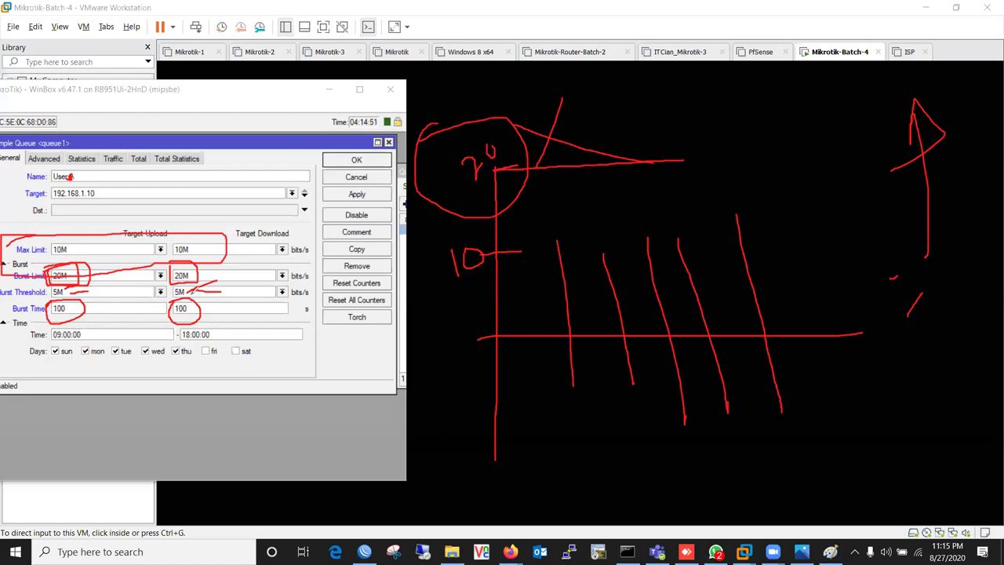
pyautogui.moveTo(967, 281); pyautogui.dragTo(950, 424)
pyautogui.moveTo(51, 261)
pyautogui.mouseDown()
pyautogui.moveTo(214, 252)
pyautogui.moveTo(178, 282)
pyautogui.moveTo(39, 287)
pyautogui.moveTo(219, 281)
pyautogui.mouseUp()
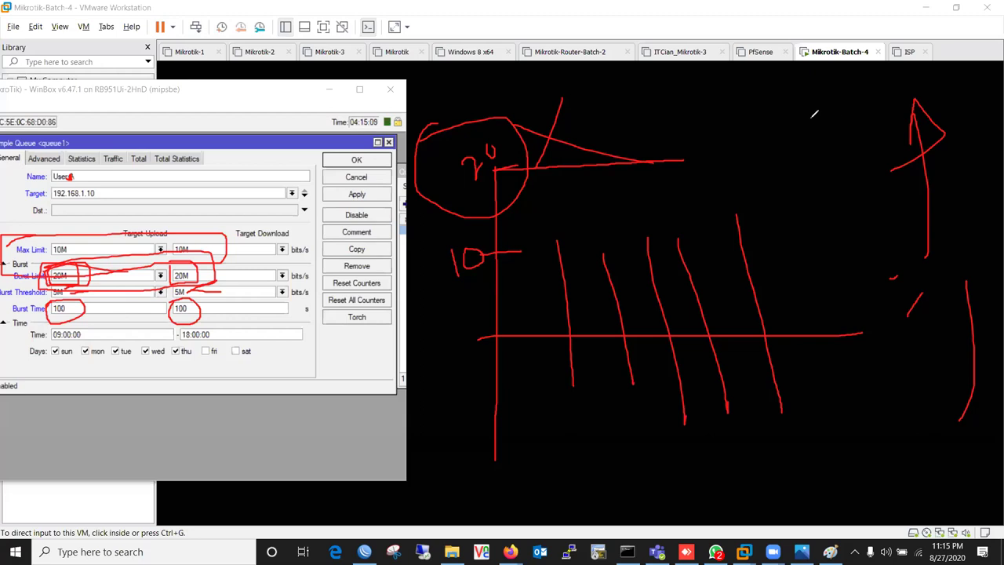
pyautogui.moveTo(36, 317); pyautogui.dragTo(212, 318)
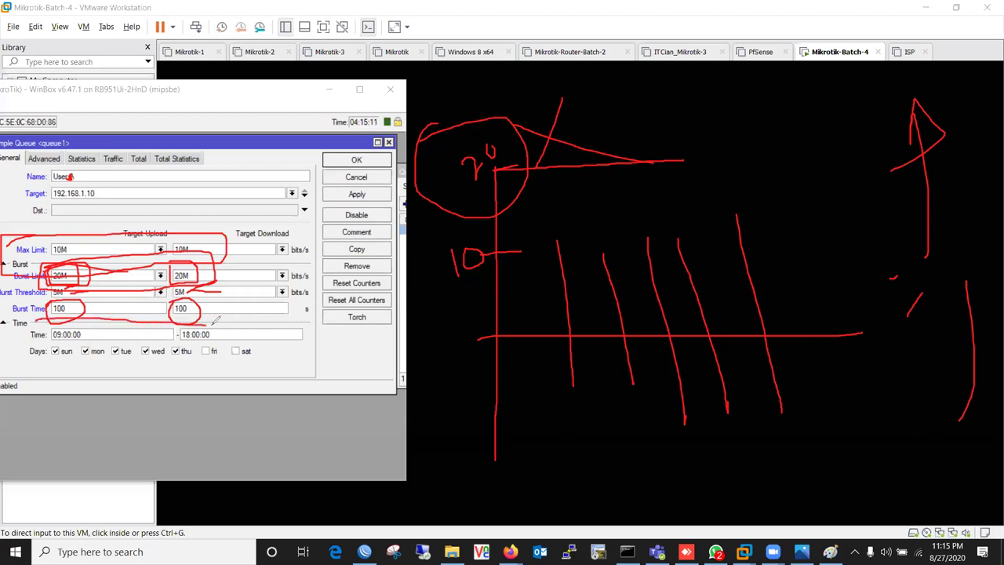
pyautogui.moveTo(305, 299)
pyautogui.mouseDown()
pyautogui.moveTo(317, 310)
pyautogui.moveTo(300, 307)
pyautogui.mouseUp()
pyautogui.moveTo(8, 253)
pyautogui.mouseDown()
pyautogui.moveTo(31, 263)
pyautogui.moveTo(28, 276)
pyautogui.moveTo(11, 265)
pyautogui.moveTo(35, 261)
pyautogui.mouseUp()
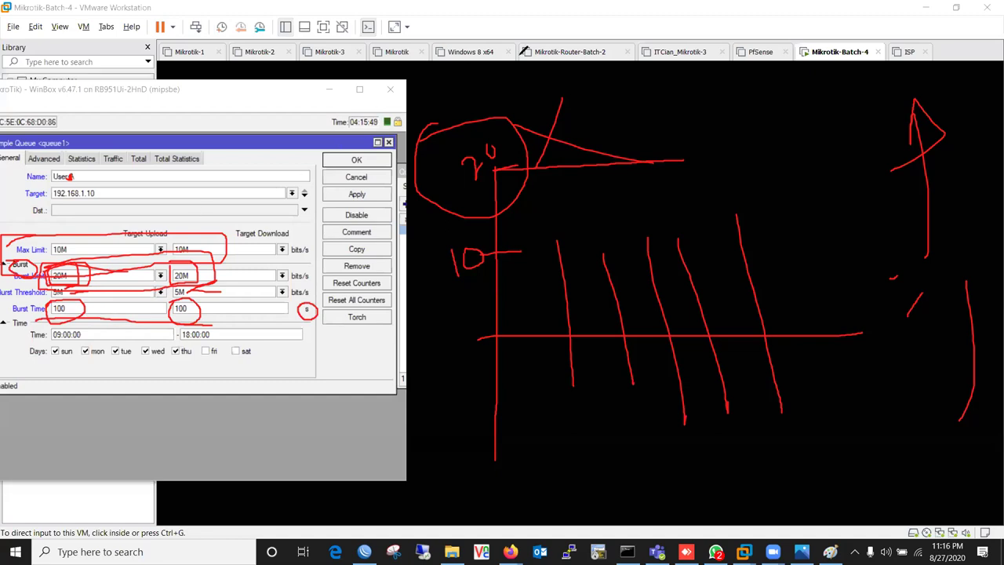
pyautogui.hotkey('ctrl', 'z')
pyautogui.hotkey('ctrl', 'z')
pyautogui.hotkey('ctrl', 'z')
pyautogui.hotkey('ctrl', 'z')
pyautogui.hotkey('ctrl', 'z')
pyautogui.hotkey('ctrl', 'z')
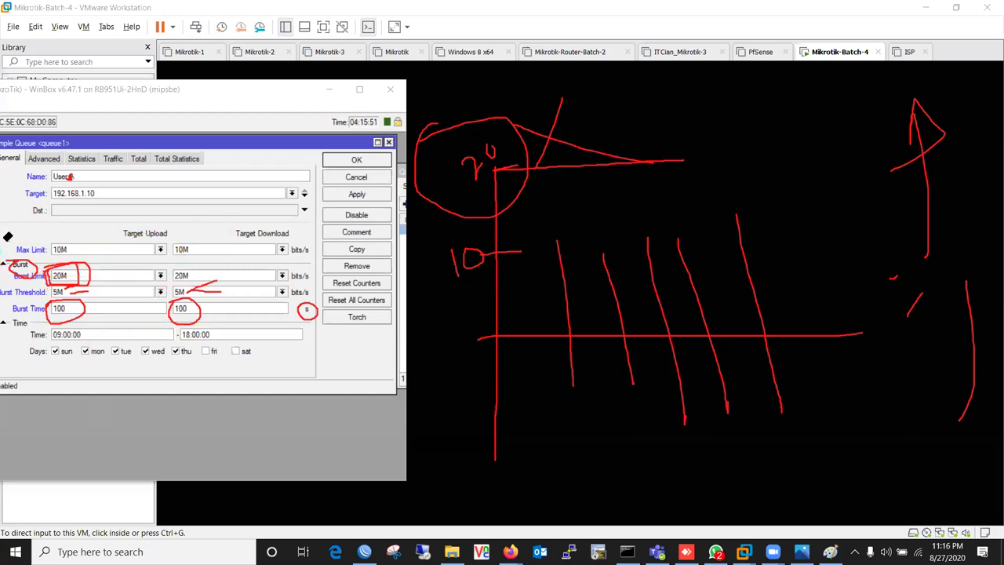
pyautogui.moveTo(63, 335)
pyautogui.mouseDown()
pyautogui.moveTo(79, 296)
pyautogui.moveTo(183, 290)
pyautogui.moveTo(212, 300)
pyautogui.moveTo(213, 291)
pyautogui.mouseUp()
pyautogui.moveTo(342, 300)
pyautogui.mouseDown()
pyautogui.moveTo(284, 317)
pyautogui.moveTo(74, 173)
pyautogui.moveTo(63, 179)
pyautogui.mouseUp()
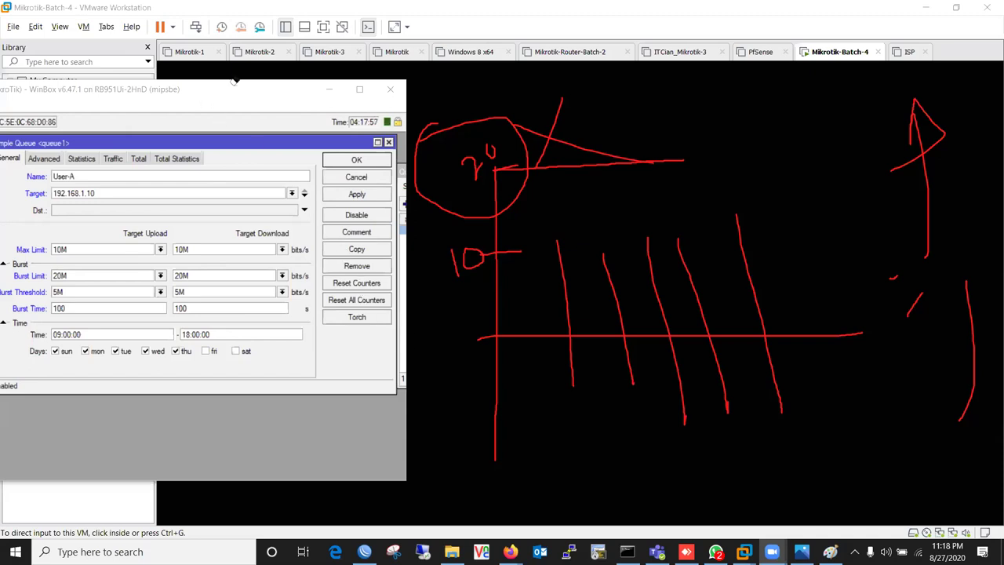
# - Close the User-A queue settings and open the Queues list
pyautogui.moveTo(234, 81); pyautogui.dragTo(584, 91)
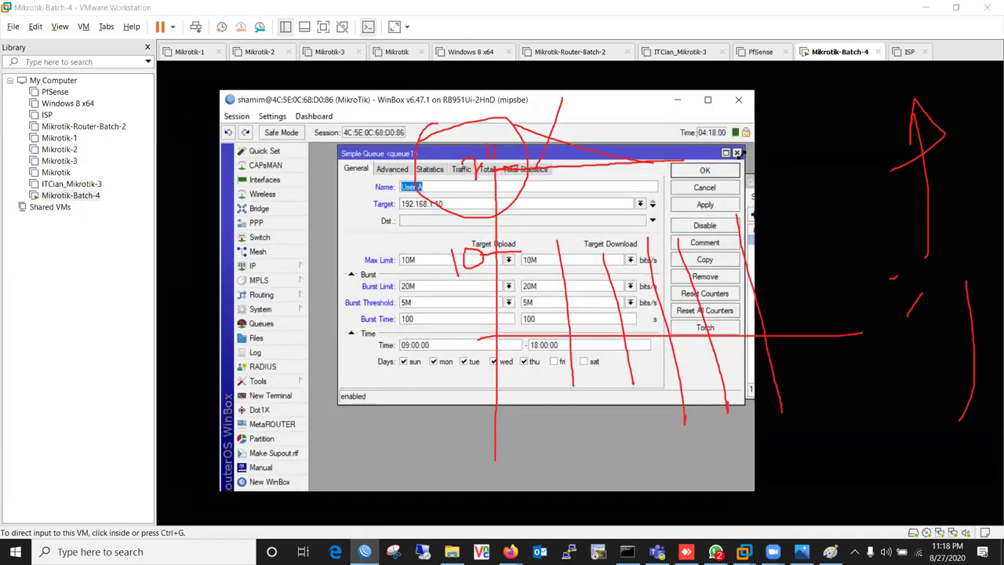
pyautogui.click(737, 153)
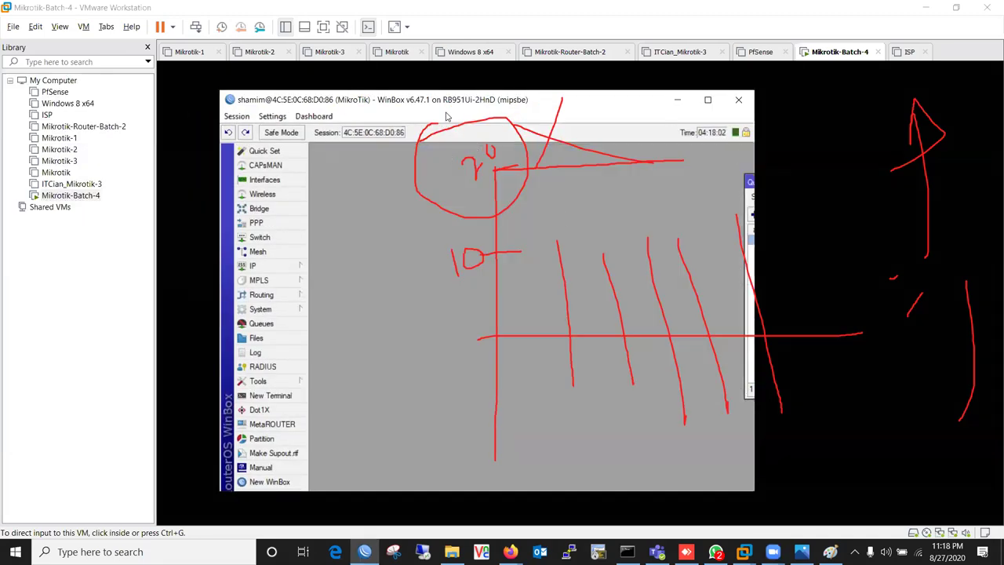
pyautogui.moveTo(416, 109); pyautogui.dragTo(308, 94)
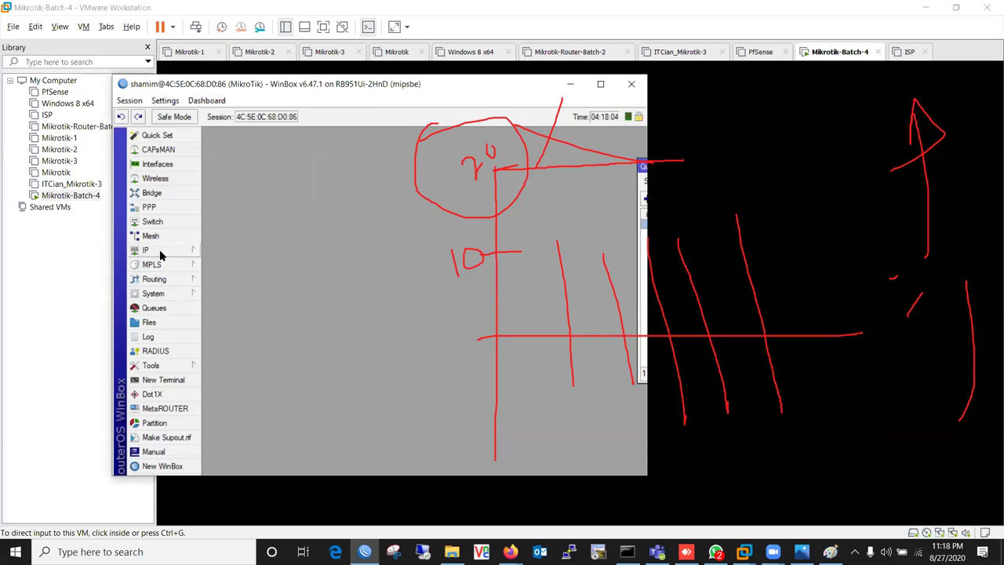
pyautogui.click(171, 307)
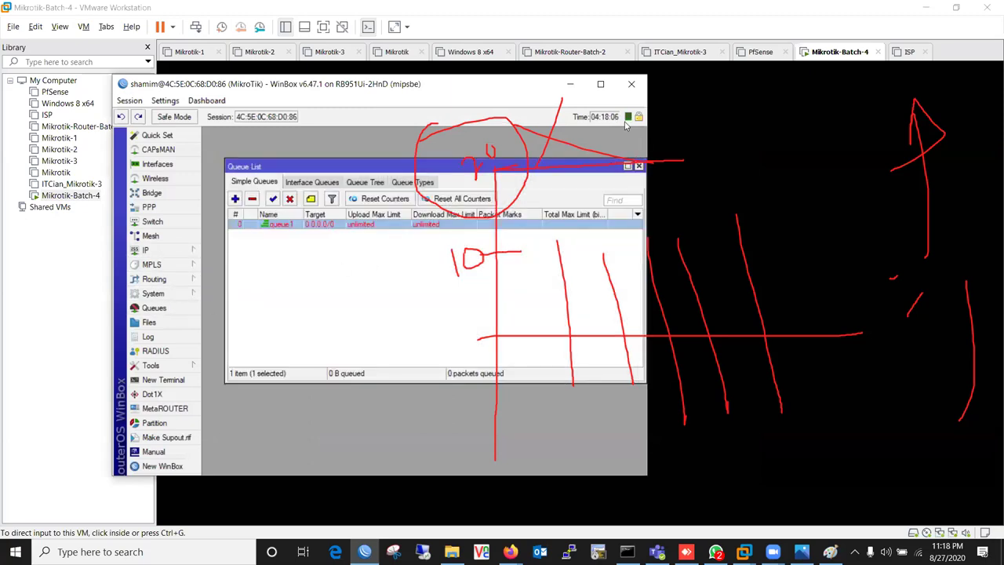
pyautogui.moveTo(286, 167); pyautogui.dragTo(269, 156)
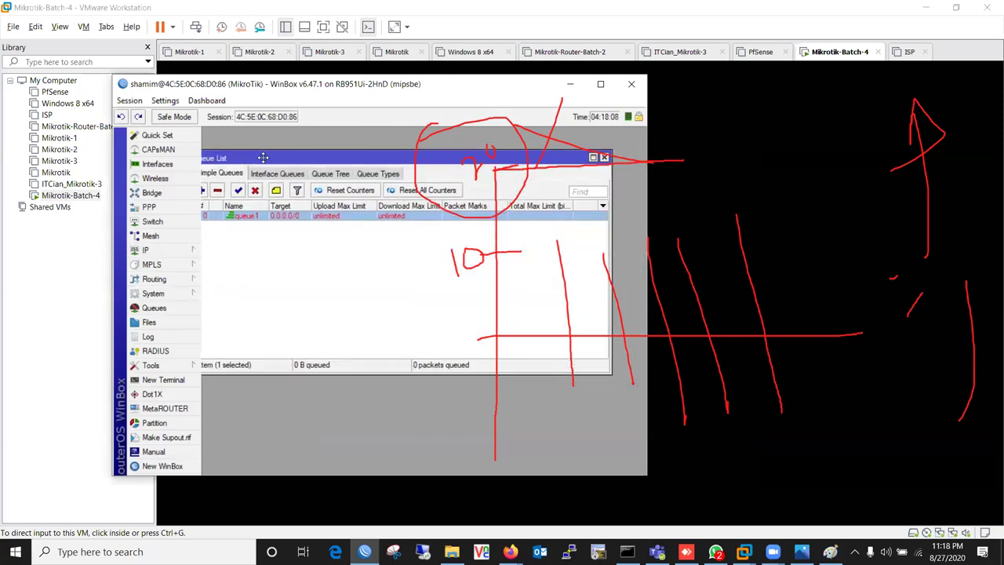
# - Open queue1 and view its Total Statistics, all reading zero
pyautogui.doubleClick(274, 214)
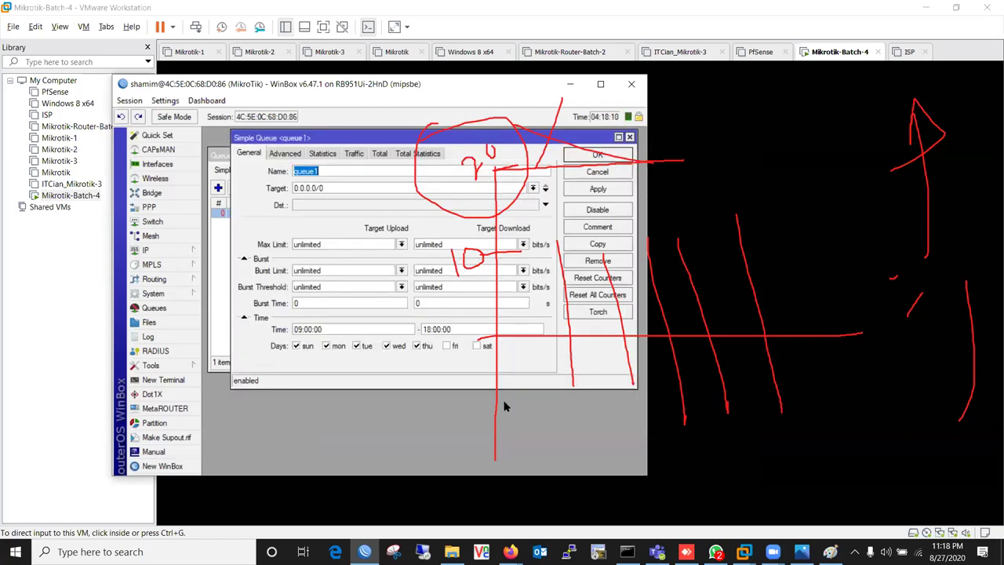
pyautogui.click(359, 157)
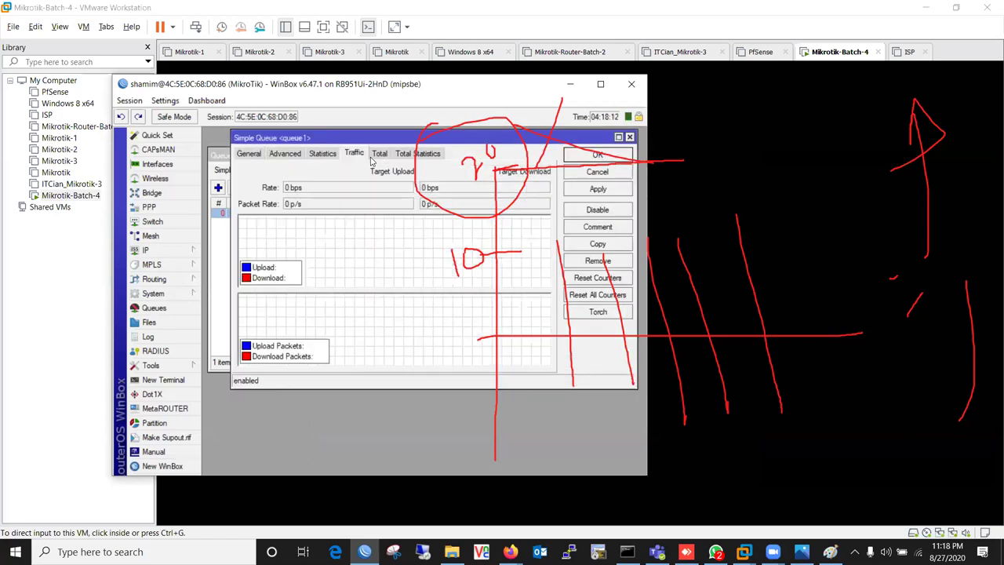
pyautogui.click(378, 155)
pyautogui.click(359, 156)
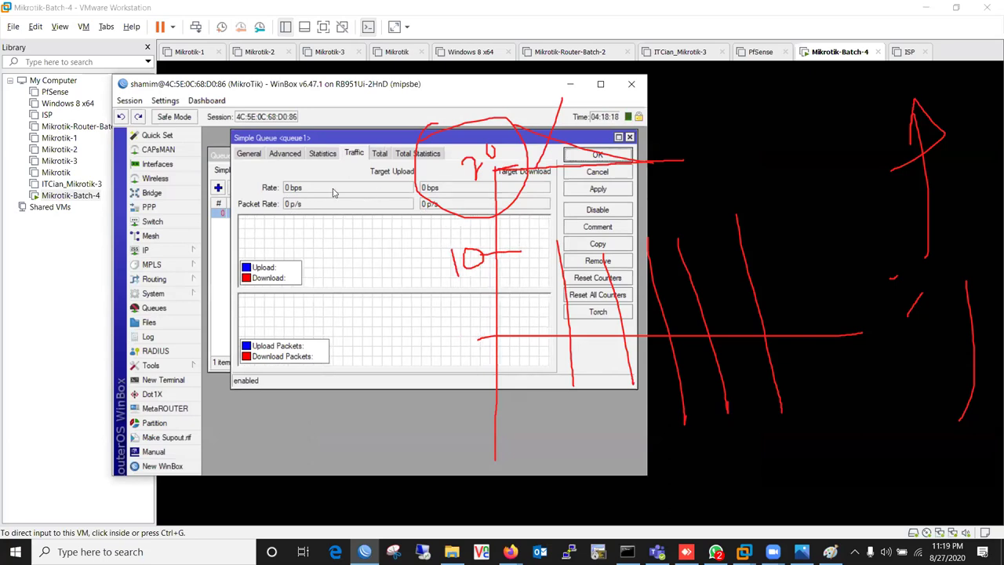
pyautogui.click(384, 156)
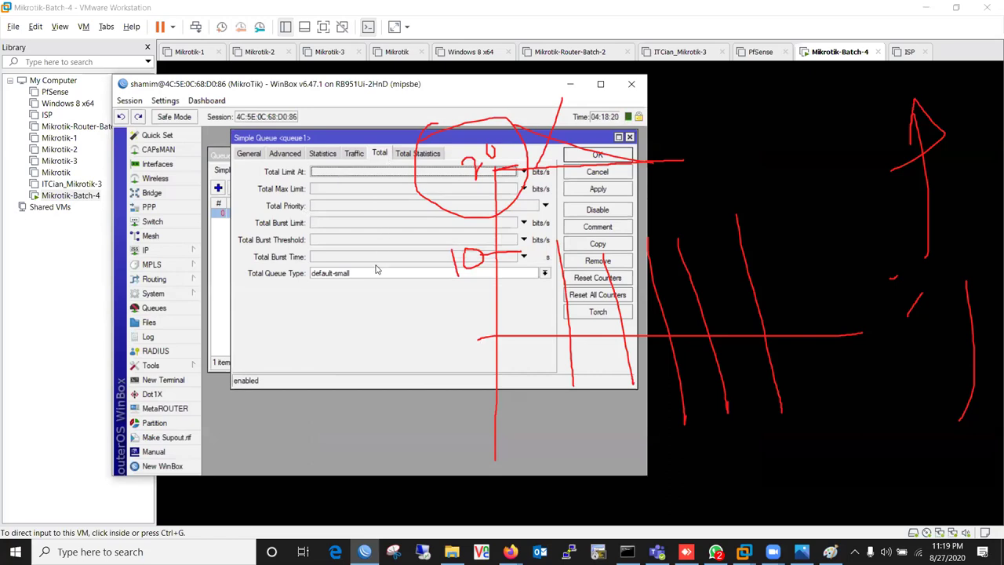
pyautogui.click(416, 153)
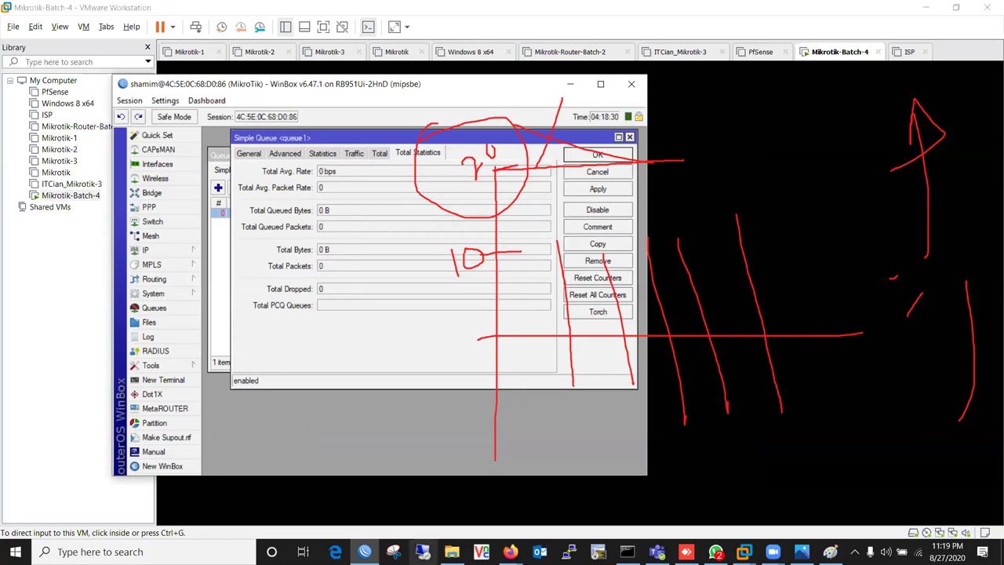
# - Open an extra WinBox login window from the taskbar and close it again
pyautogui.click(361, 533)
pyautogui.rightClick(365, 551)
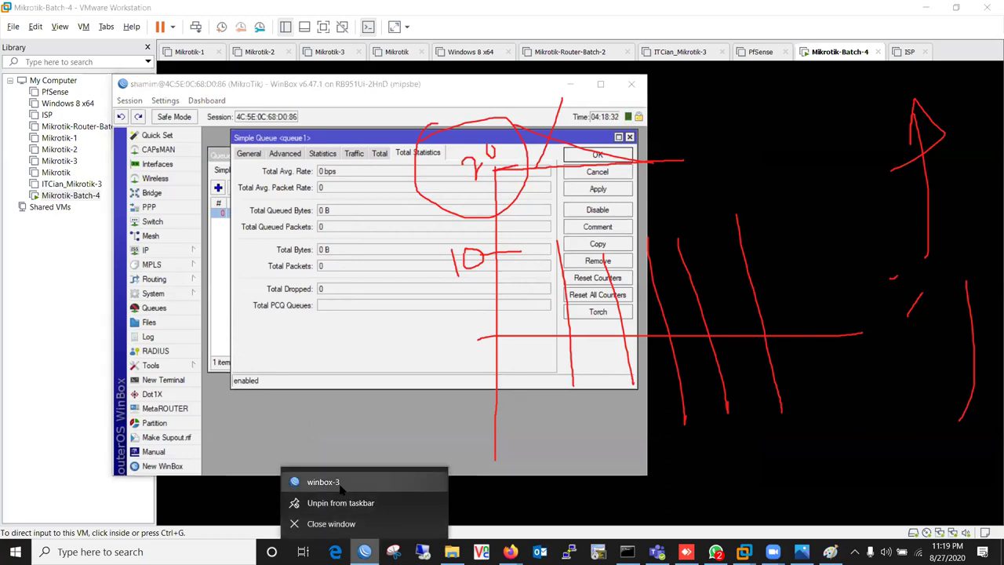
pyautogui.click(314, 480)
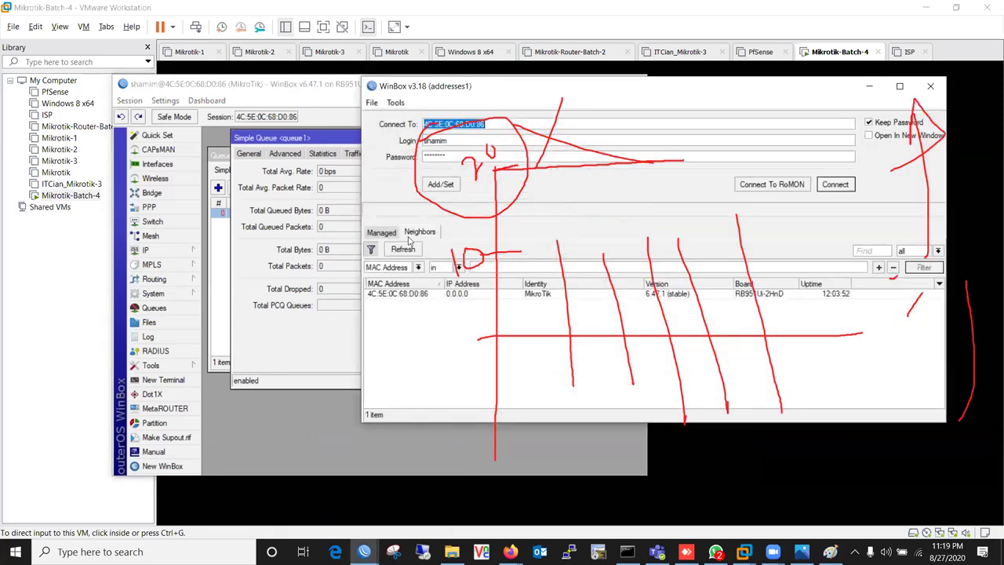
pyautogui.click(931, 85)
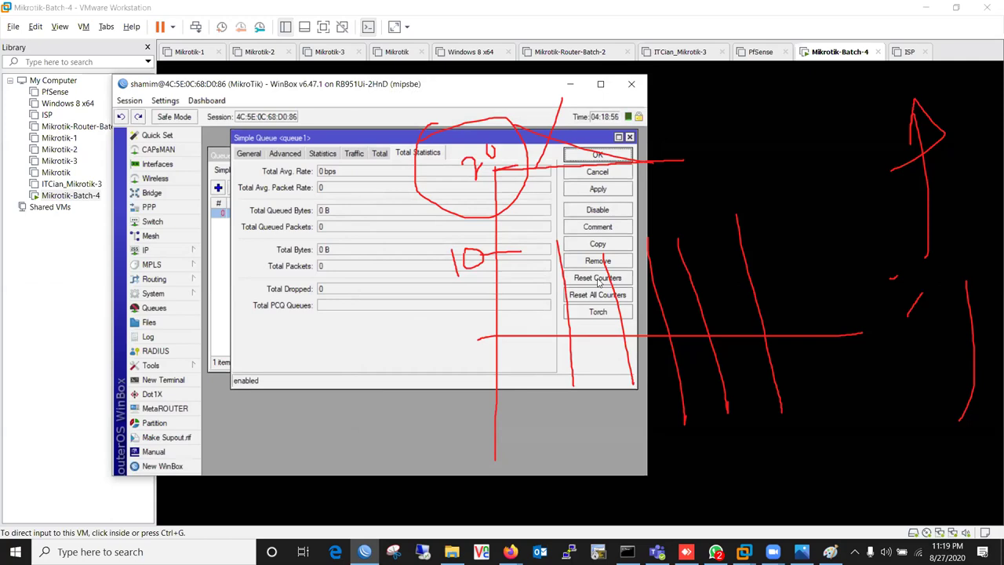
# - Cancel queue1's settings, close WinBox, and exit VMware Workstation with Power Off
pyautogui.click(584, 170)
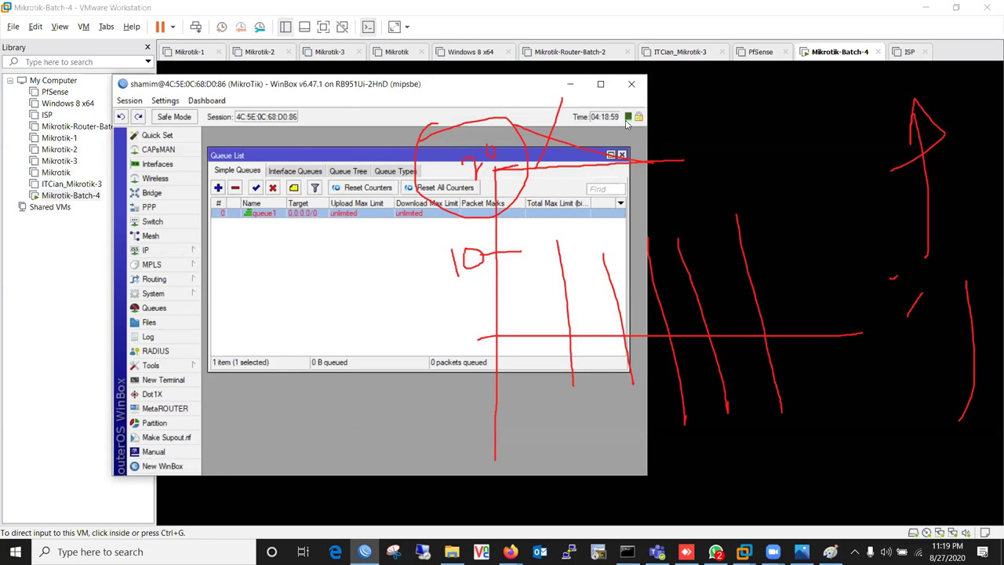
pyautogui.press('Escape')
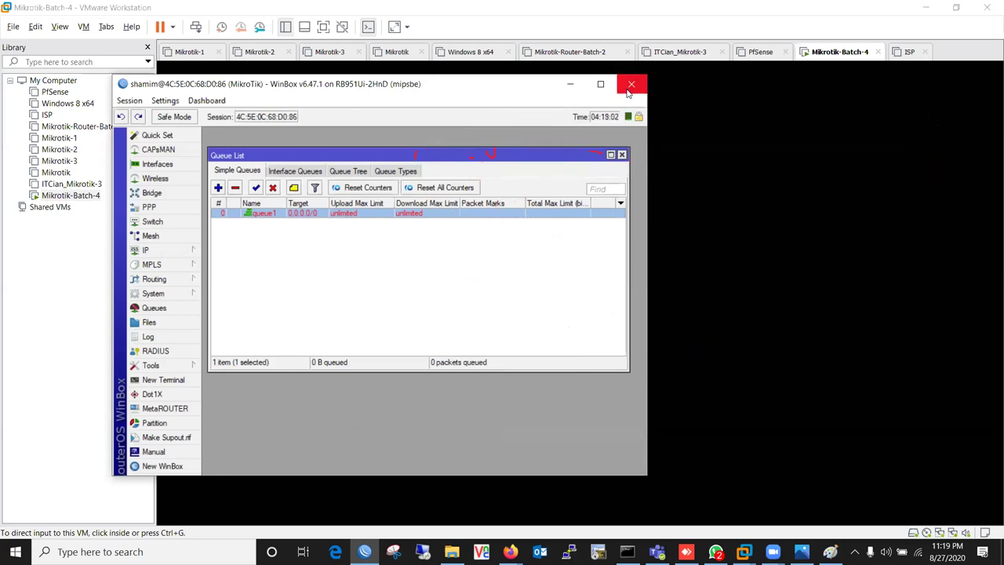
pyautogui.click(631, 84)
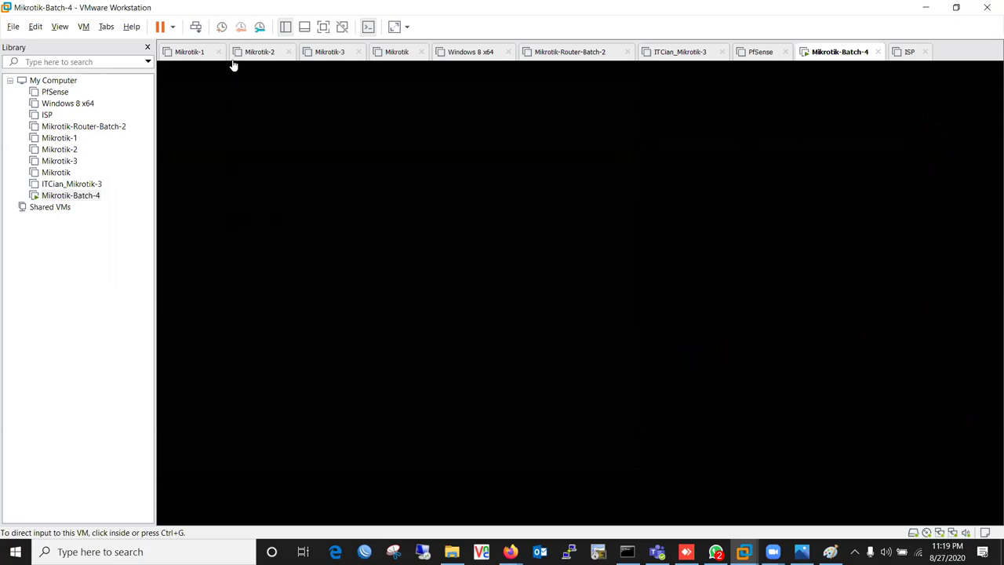
pyautogui.click(986, 8)
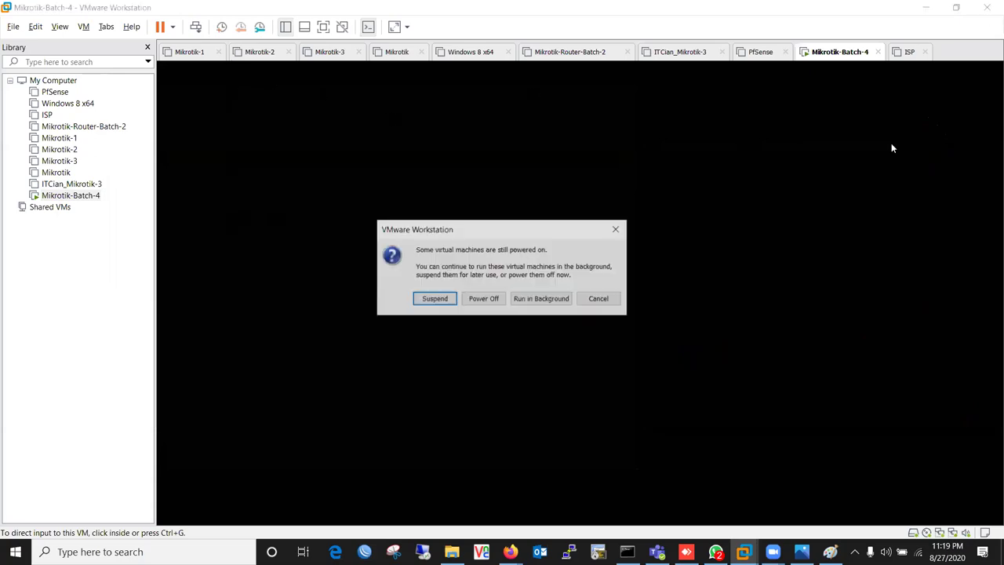
pyautogui.click(465, 300)
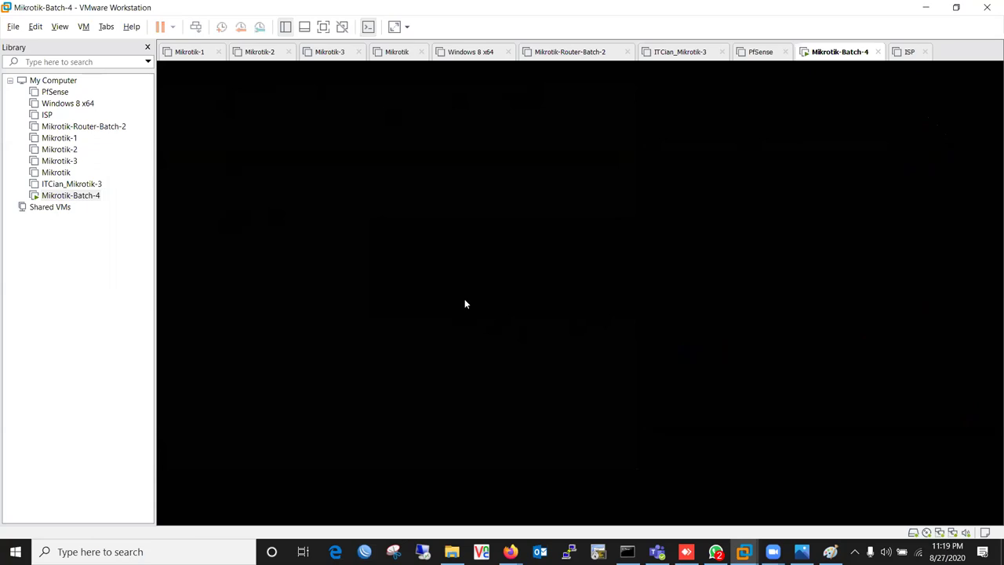
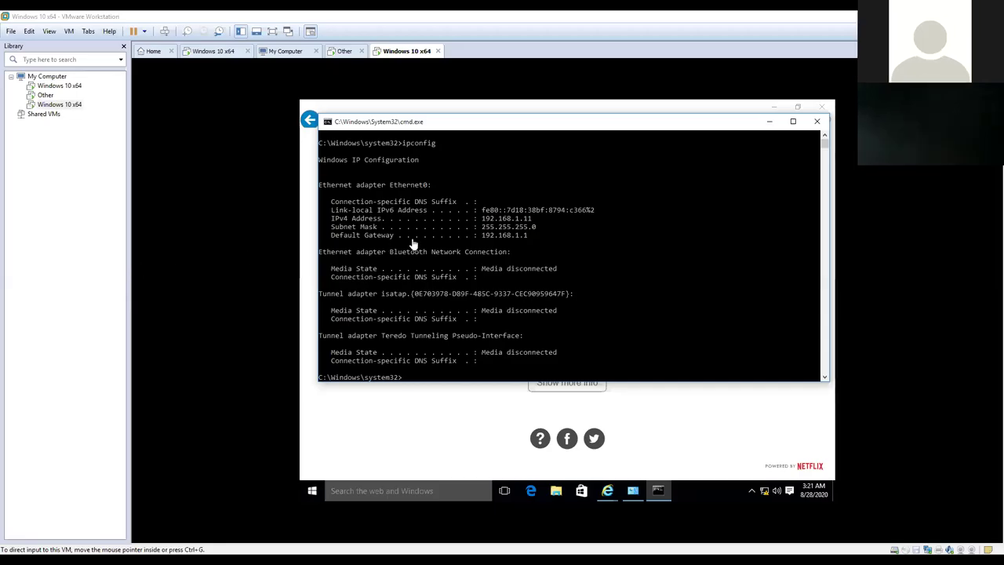
# - Switch to the MikroTik router VM and wake its console
pyautogui.click(45, 95)
pyautogui.click(650, 285)
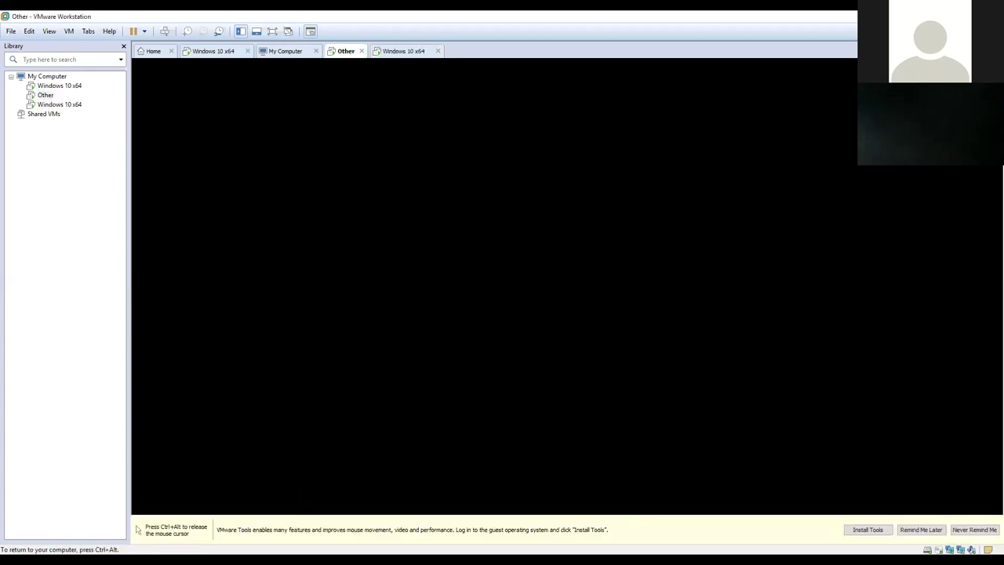
pyautogui.hotkey('ctrl', 'alt')
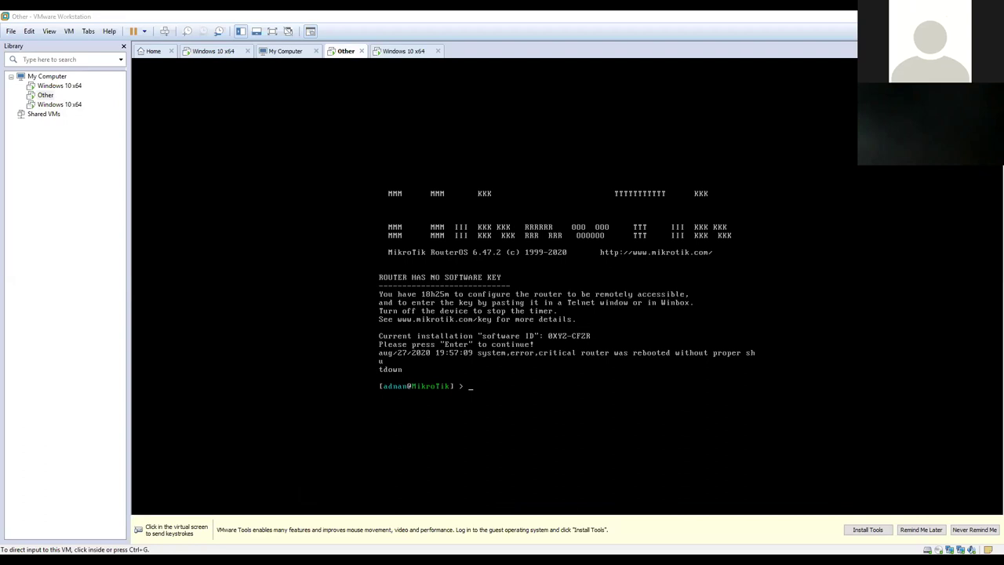
# - Enter the 'ip address' menu at the MikroTik prompt
pyautogui.click(481, 354)
pyautogui.write('ipp addddd')
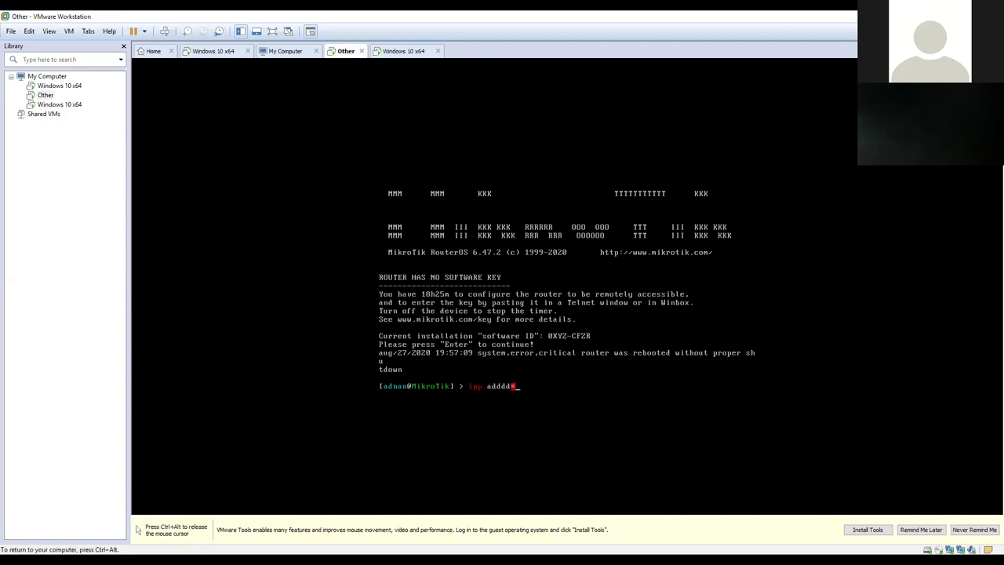
pyautogui.press('Return')
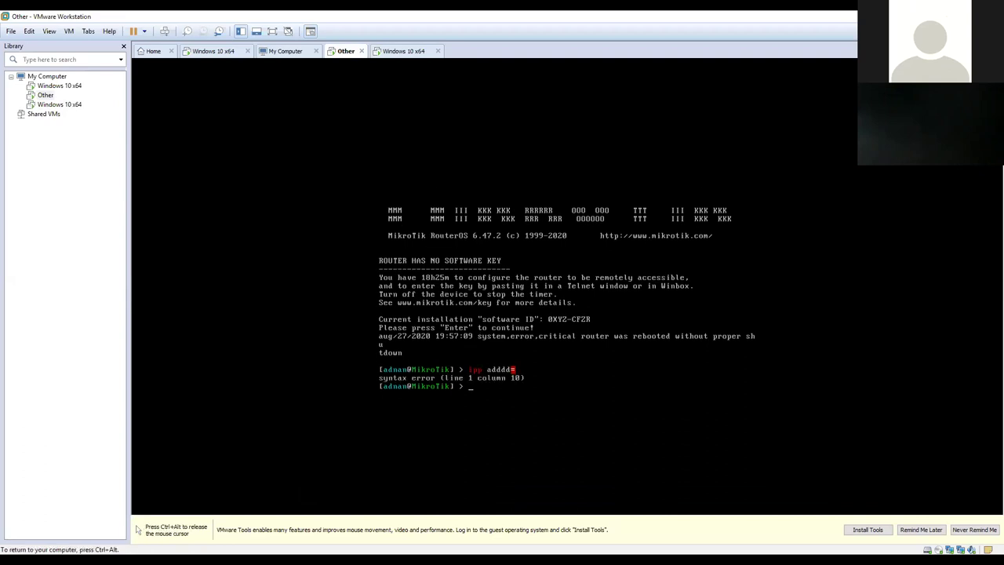
pyautogui.write('ip addd')
pyautogui.press('BackSpace')
pyautogui.press('BackSpace')
pyautogui.press('BackSpace')
pyautogui.write('d')
pyautogui.press('Tab')
pyautogui.press('Return')
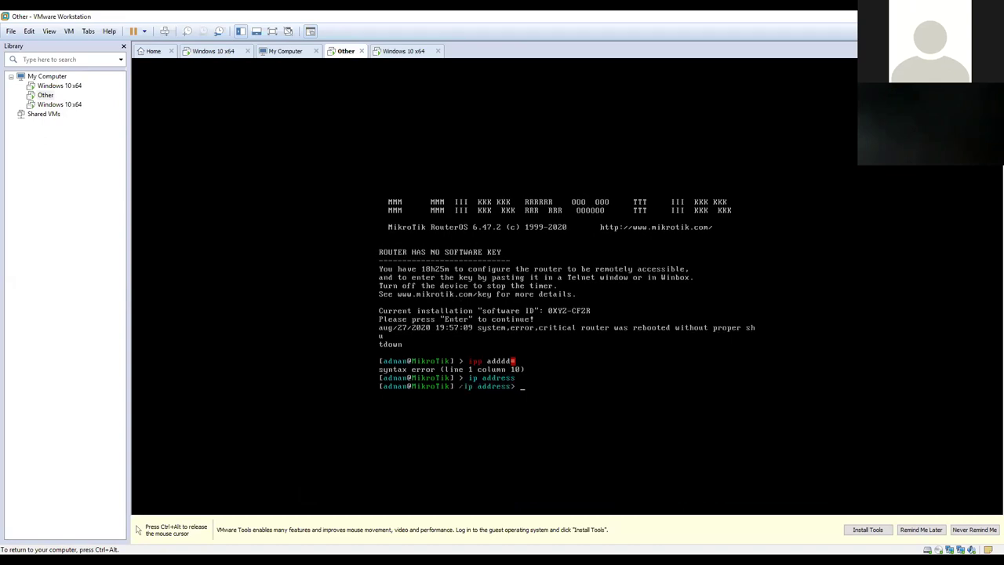
# - Run 'print' to list 192.168.1.1/24 on ether2, then release input to the host
pyautogui.write('prri')
pyautogui.press('Return')
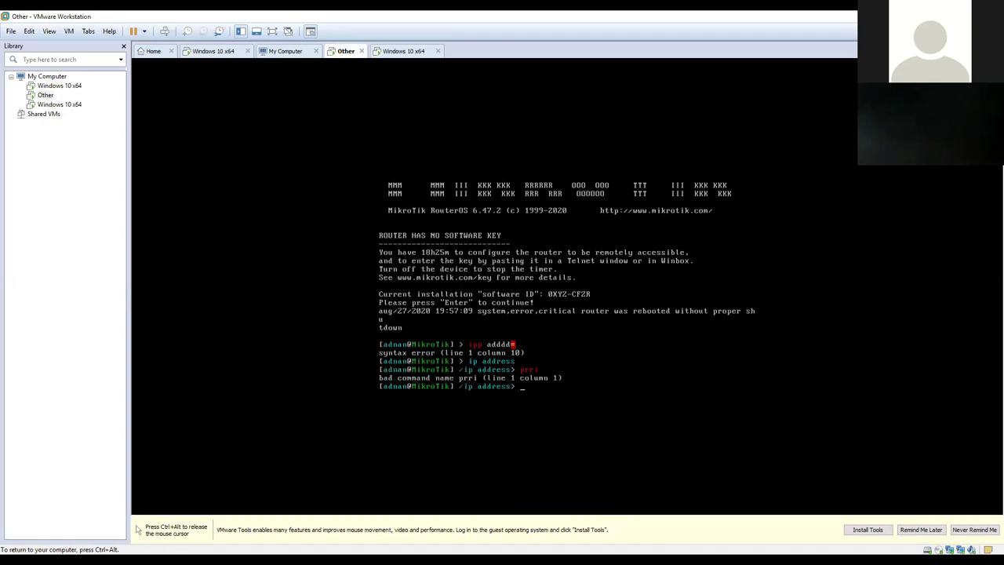
pyautogui.write('print')
pyautogui.press('Return')
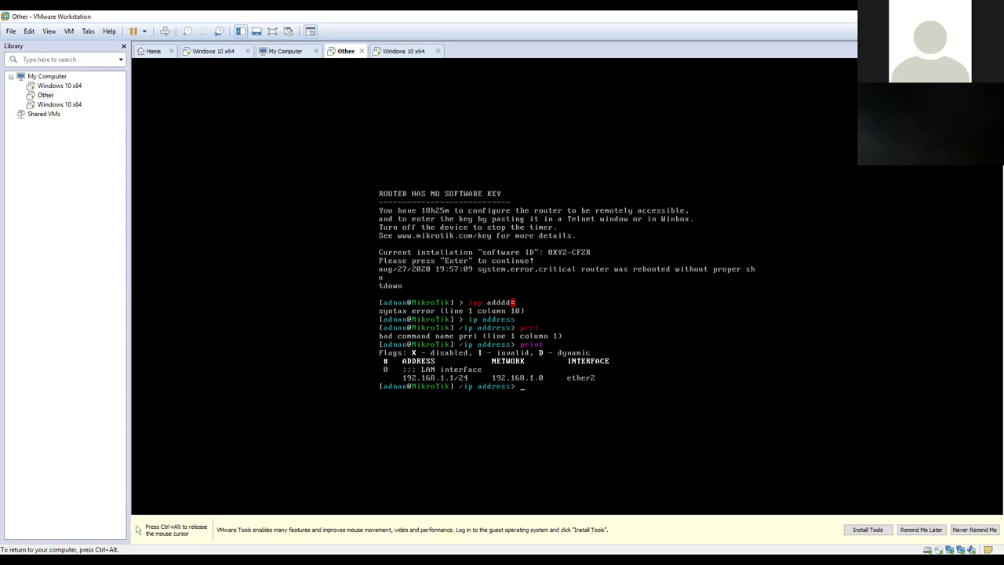
pyautogui.hotkey('ctrl', 'alt')
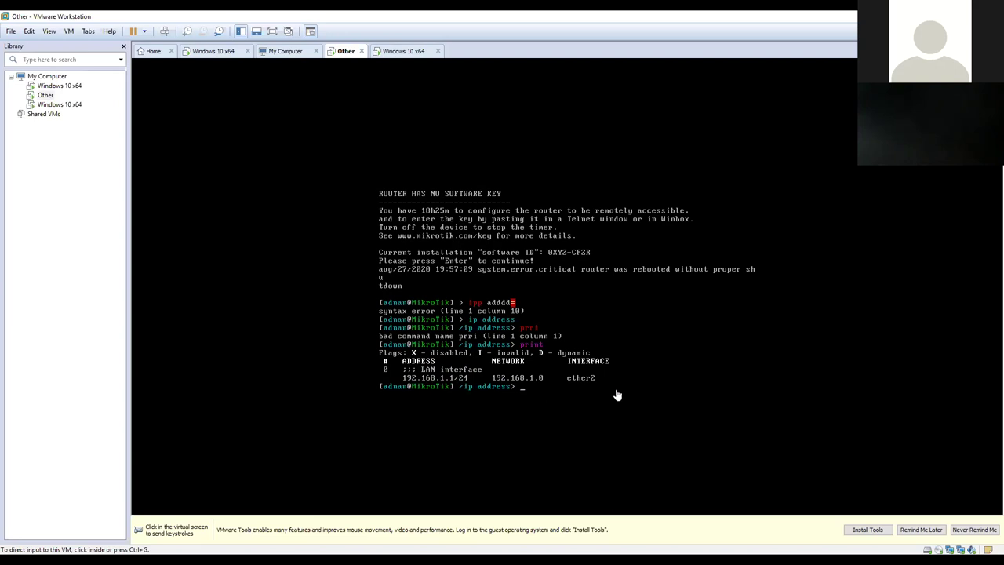
pyautogui.rightClick(47, 98)
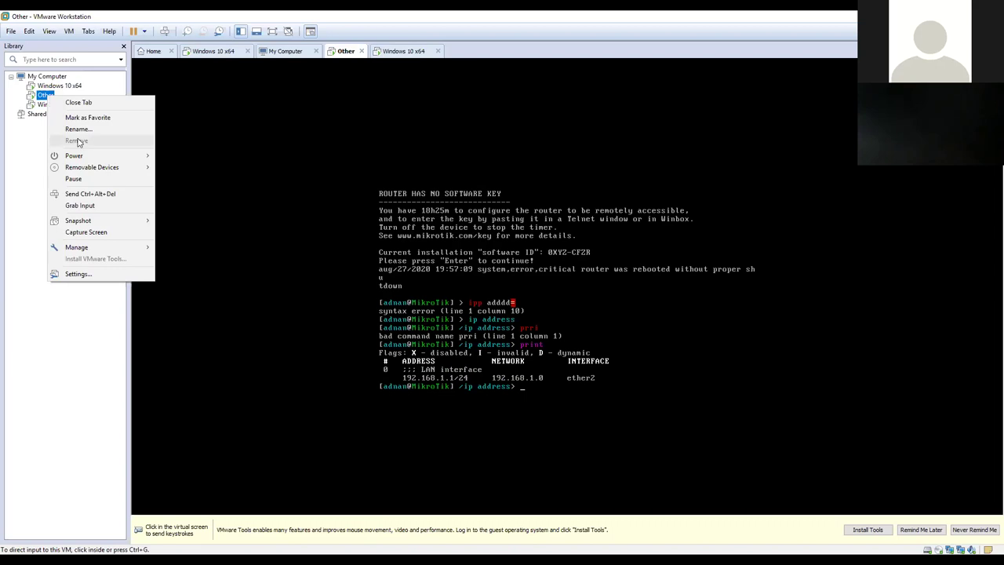
pyautogui.click(75, 274)
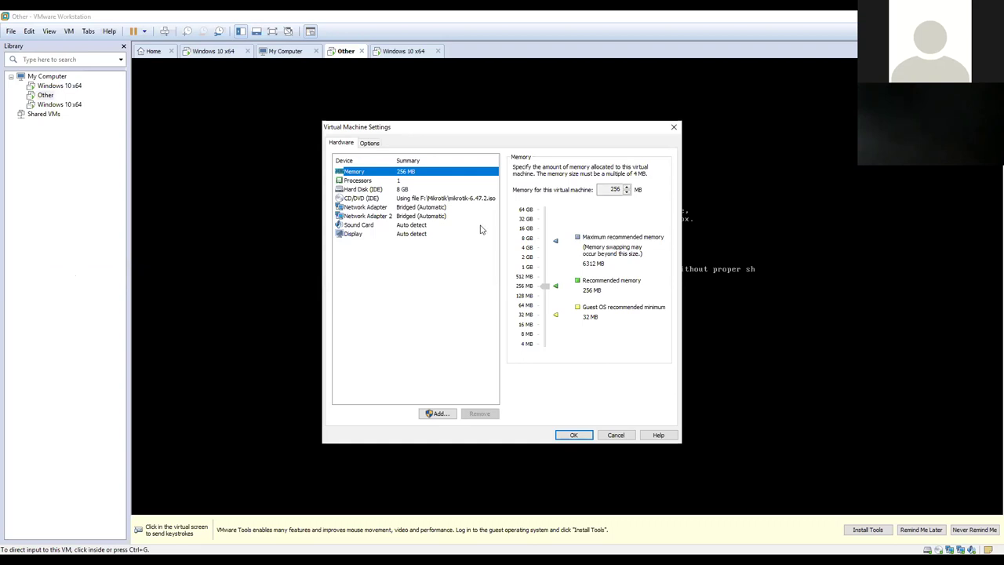
pyautogui.click(437, 207)
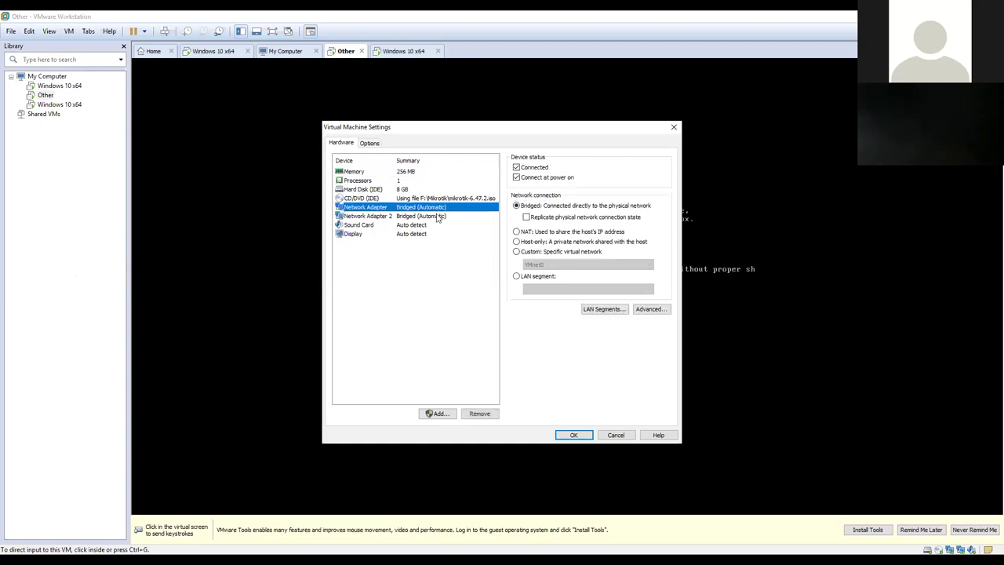
pyautogui.click(437, 216)
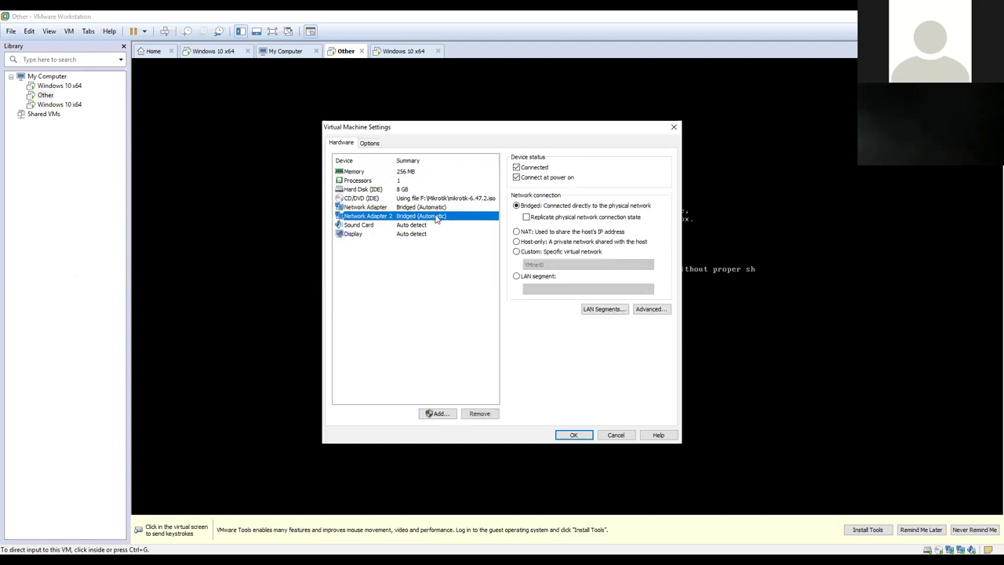
pyautogui.click(624, 439)
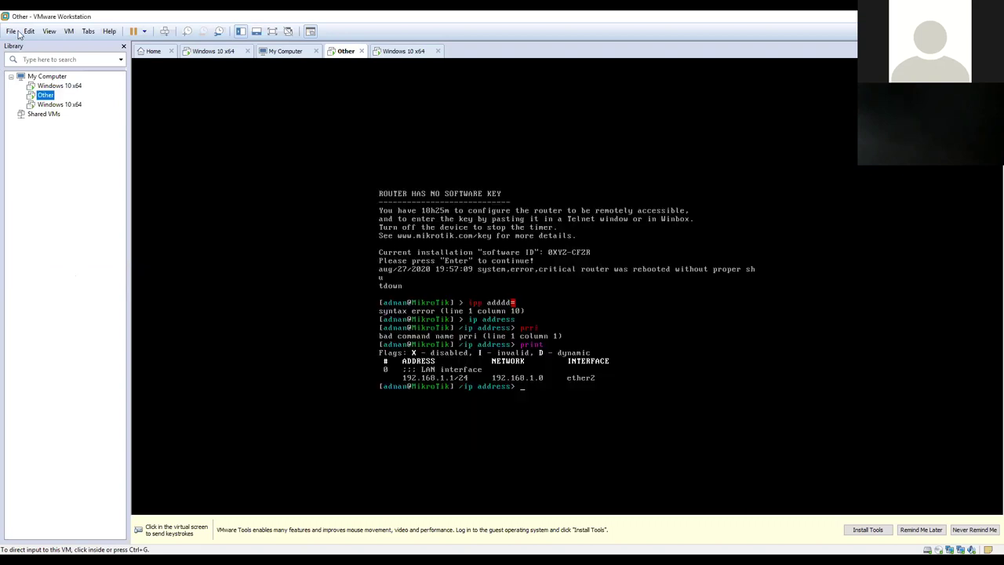
pyautogui.click(31, 33)
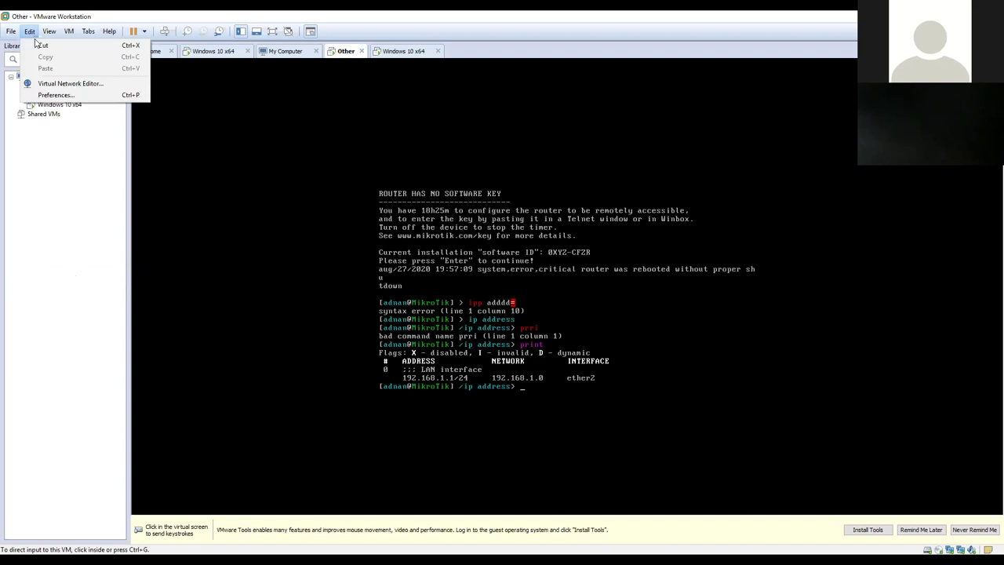
pyautogui.click(71, 84)
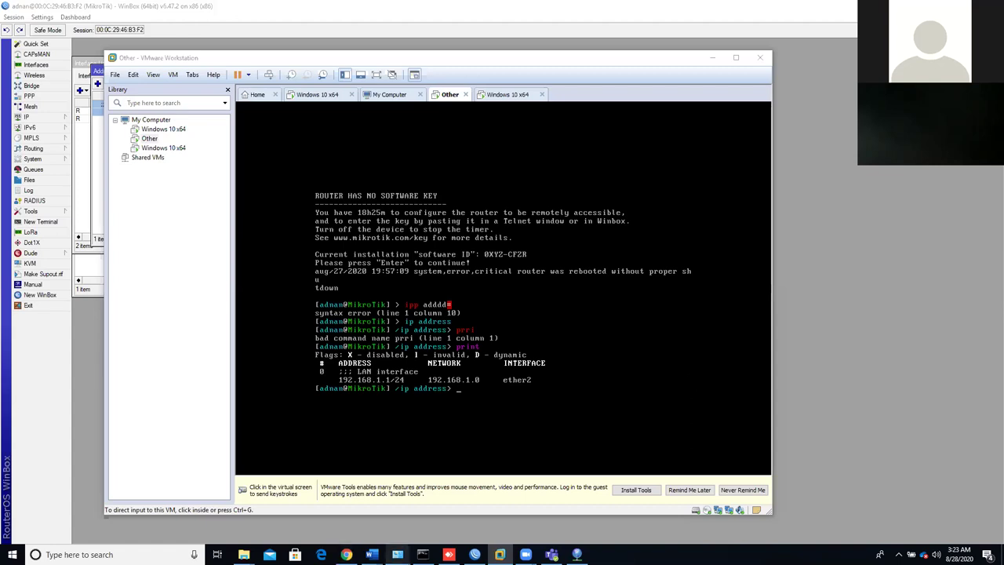
# - Run ipconfig in Command Prompt to list the host's adapter addresses
pyautogui.click(423, 555)
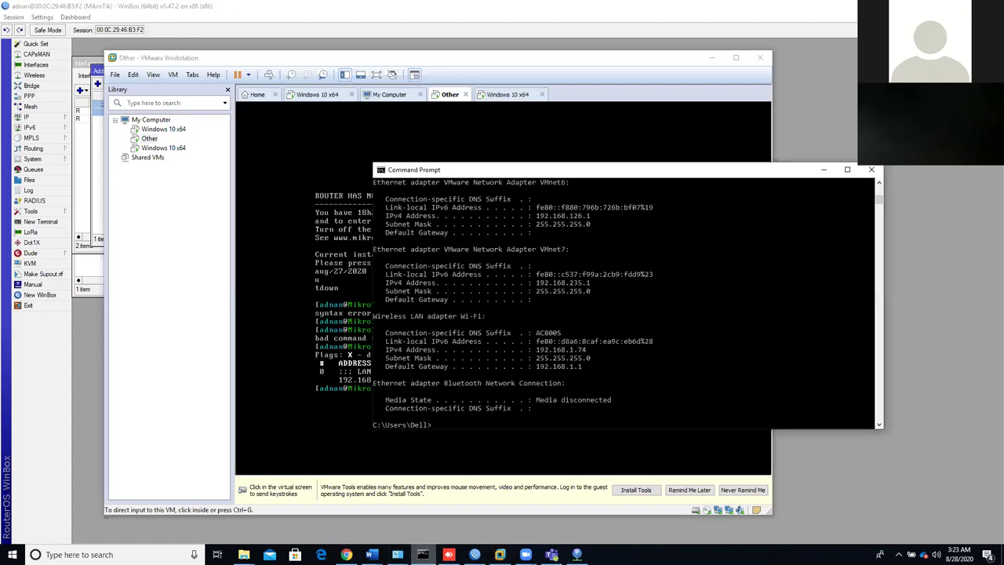
pyautogui.write('ipconfig')
pyautogui.press('Return')
# - Open the Virtual Network Editor, then open Network Connections with ncpa.cpl
pyautogui.click(134, 75)
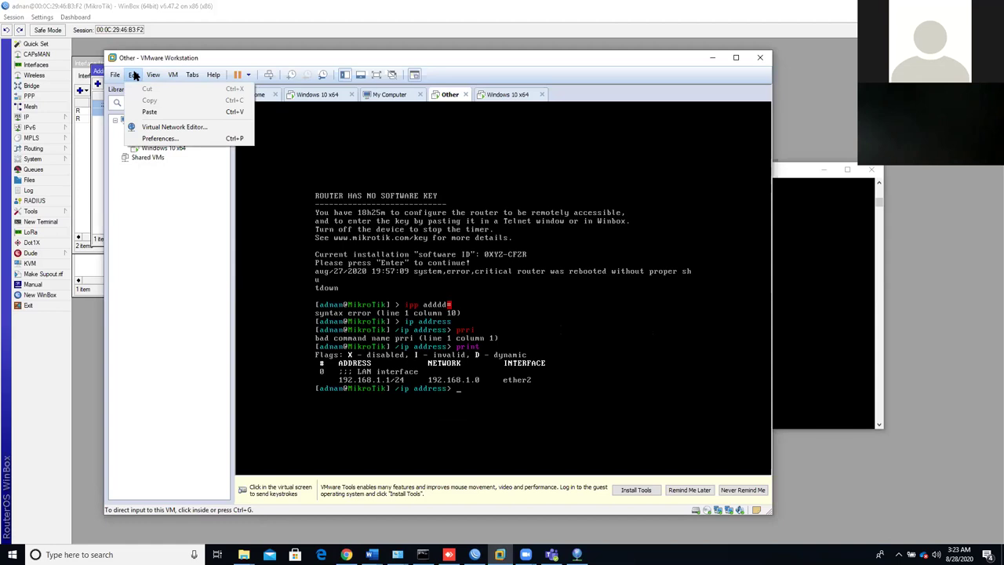
pyautogui.click(170, 129)
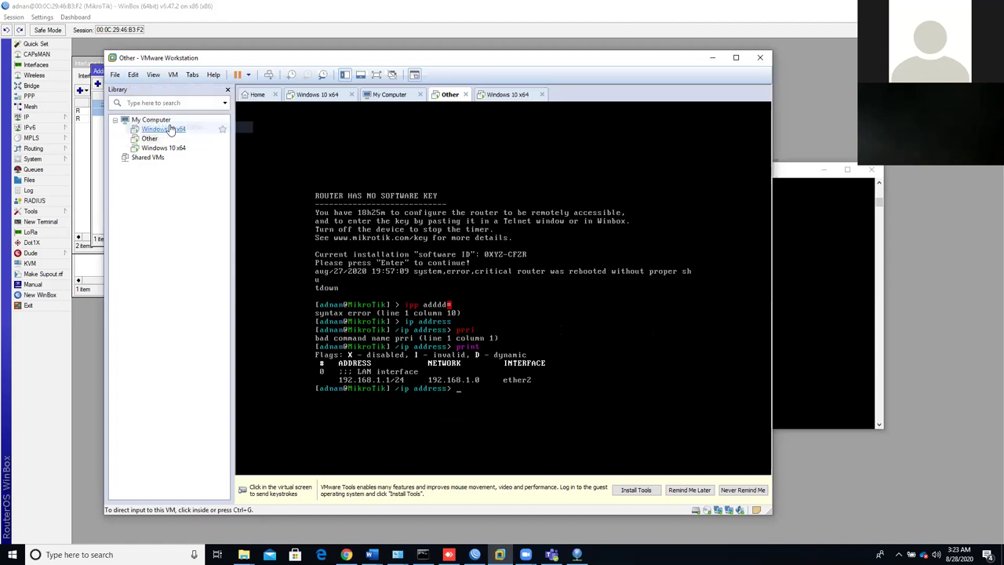
pyautogui.click(794, 345)
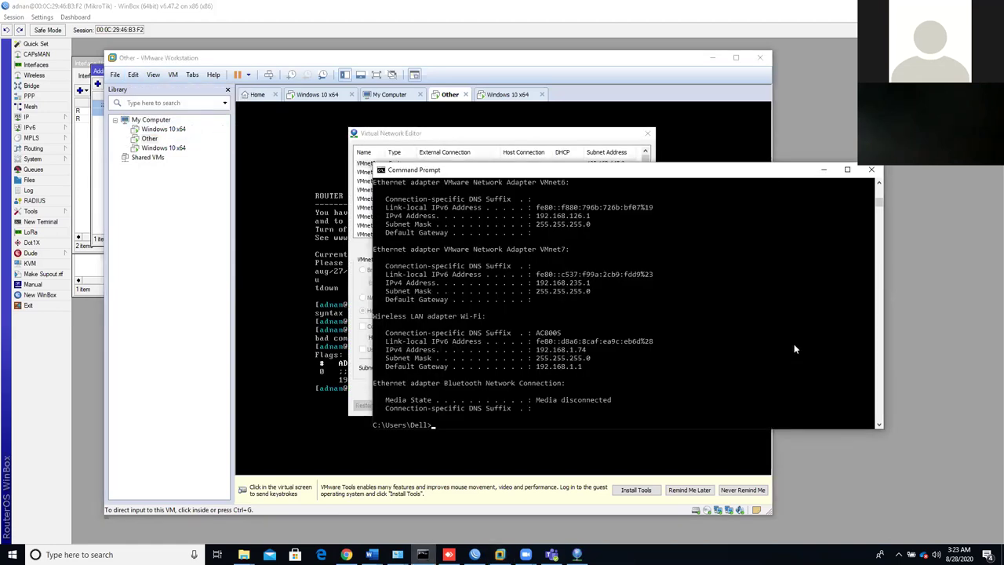
pyautogui.write('ncpa.cpl')
pyautogui.press('Return')
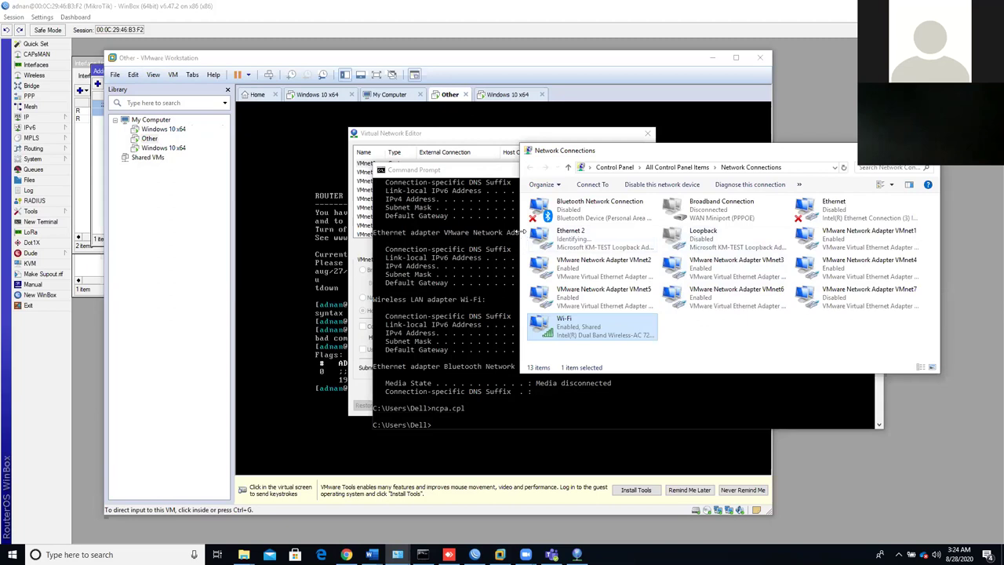
# - Widen Network Connections to review the adapters, then minimize it back to Command Prompt
pyautogui.moveTo(521, 232); pyautogui.dragTo(375, 243)
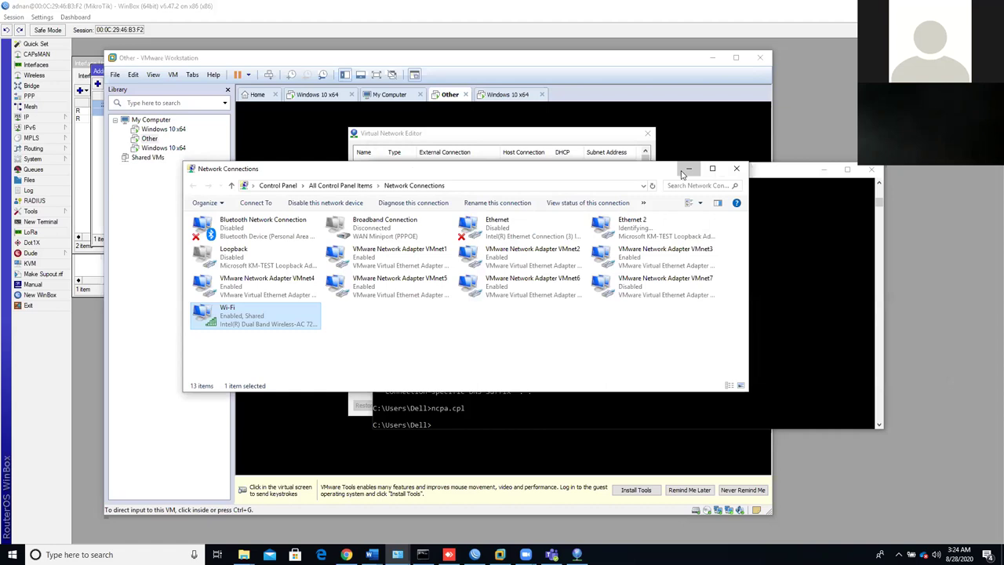
pyautogui.click(684, 170)
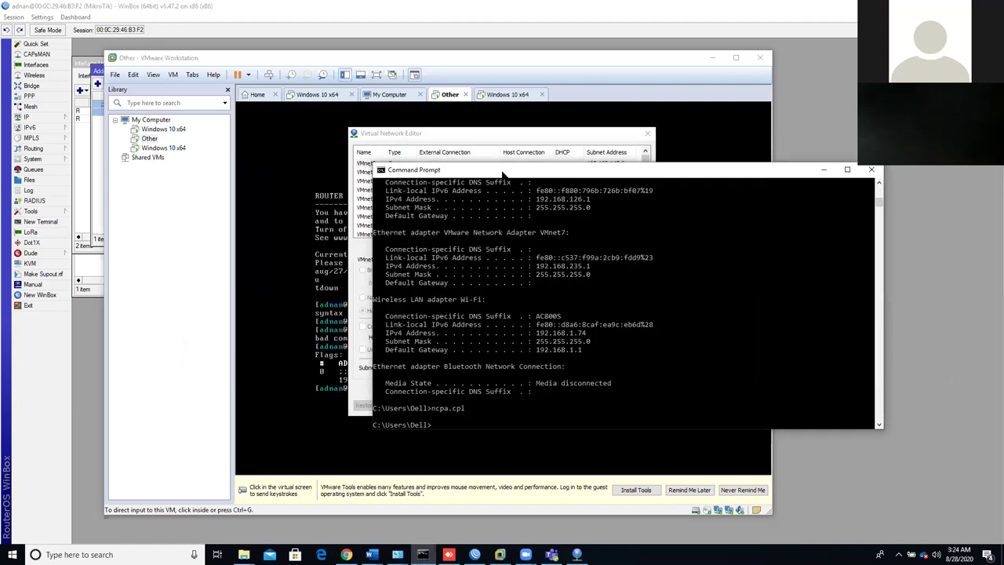
# - Unlock the Virtual Network Editor with administrator rights and open VMnet0's Bridged to list
pyautogui.click(485, 137)
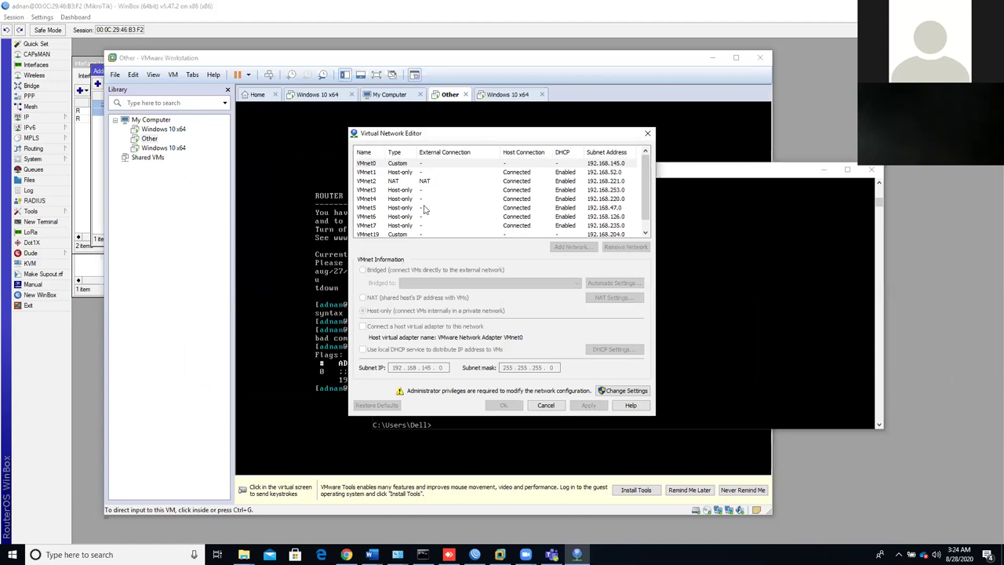
pyautogui.scroll(-1, 424, 209)
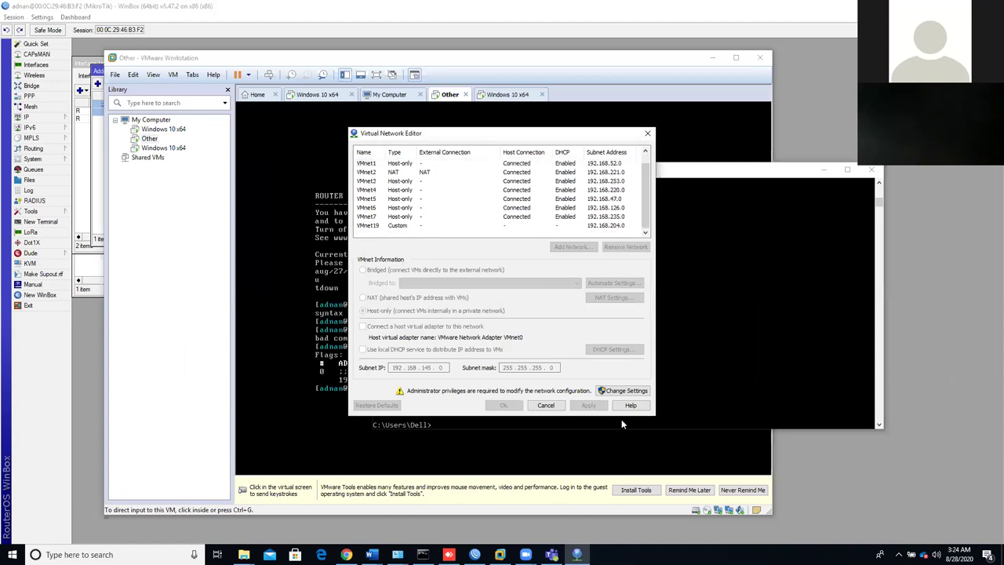
pyautogui.click(618, 393)
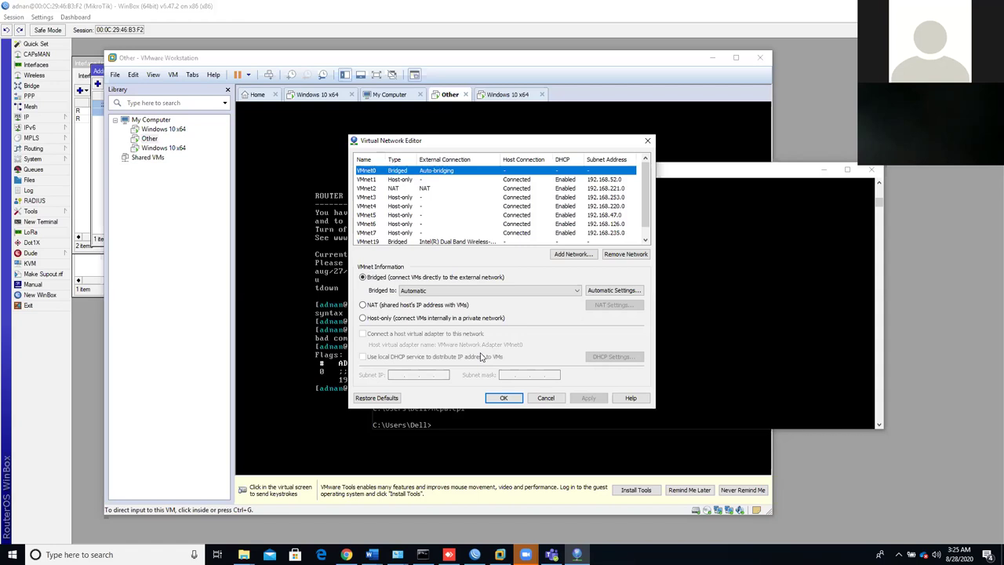
pyautogui.click(553, 292)
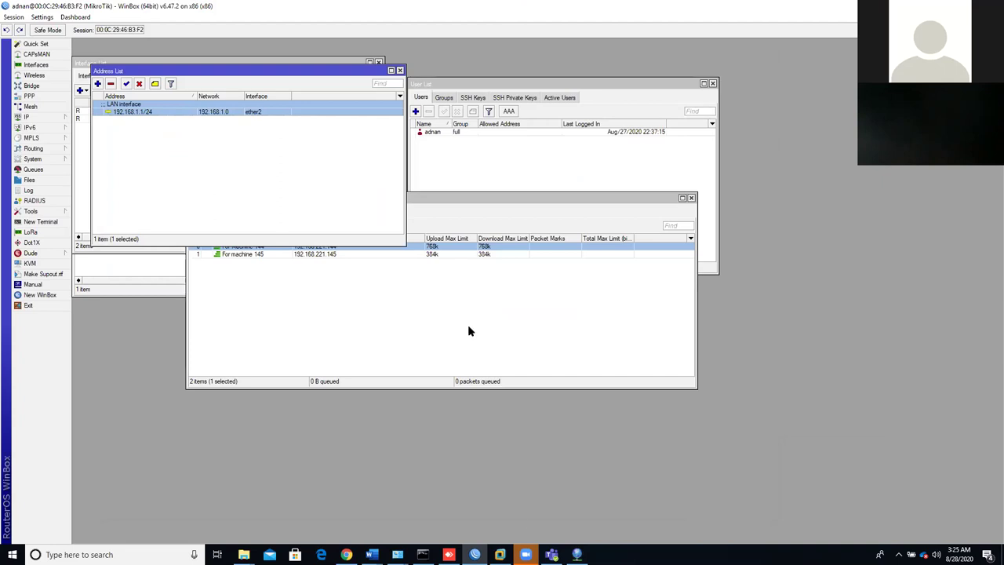
# - Bridge VMnet0 to Wi-Fi Direct Virtual Adapter #3 in the Virtual Network Editor
pyautogui.click(514, 553)
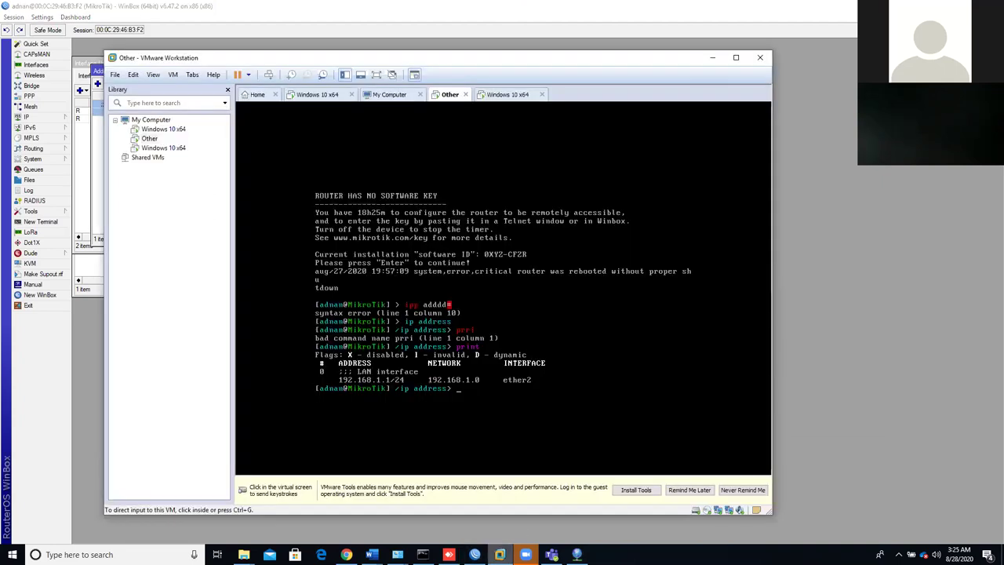
pyautogui.click(525, 549)
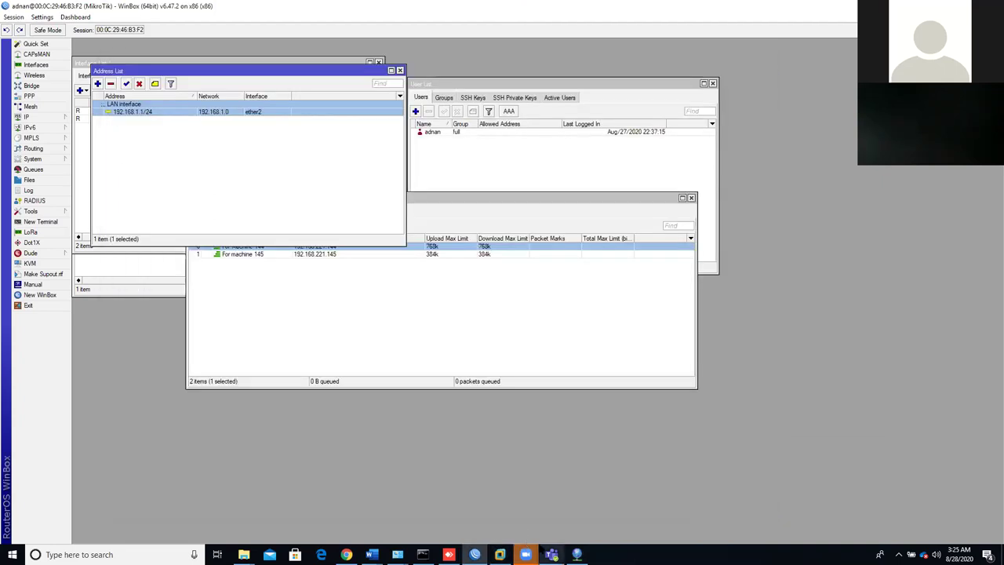
pyautogui.click(577, 554)
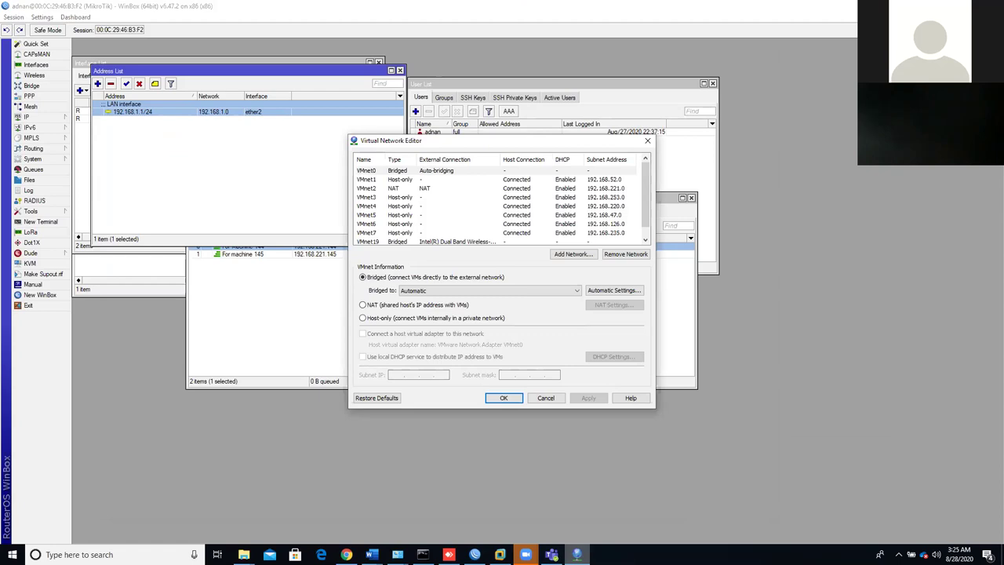
pyautogui.click(573, 291)
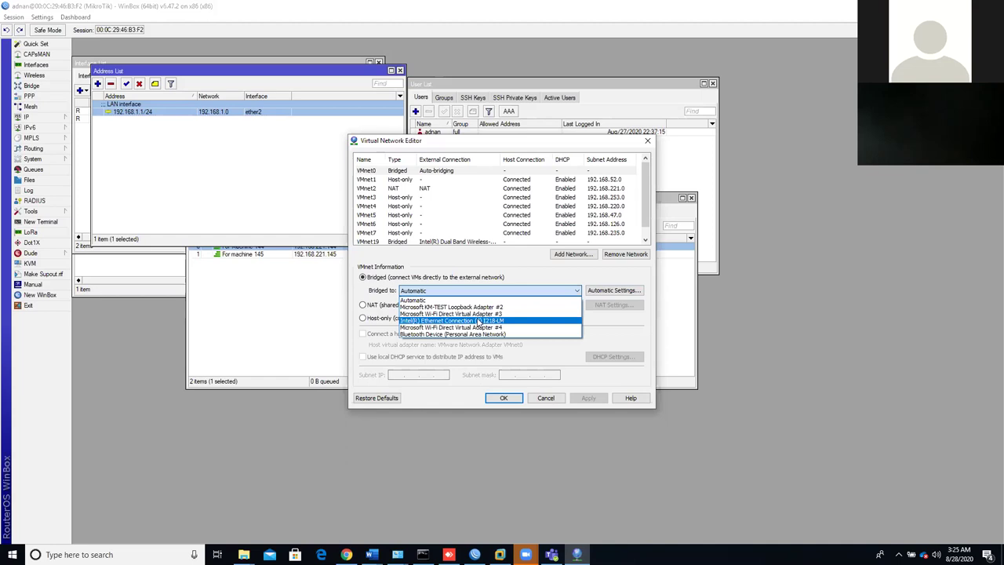
pyautogui.click(474, 314)
# - Change VMnet0's bridge to Bluetooth Device (Personal Area Network)
pyautogui.click(460, 296)
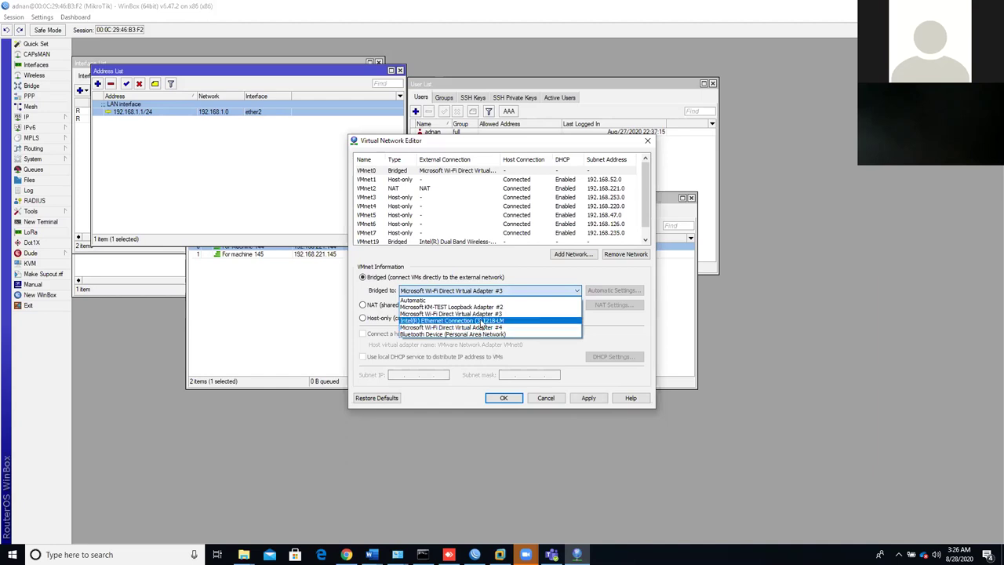
pyautogui.click(398, 555)
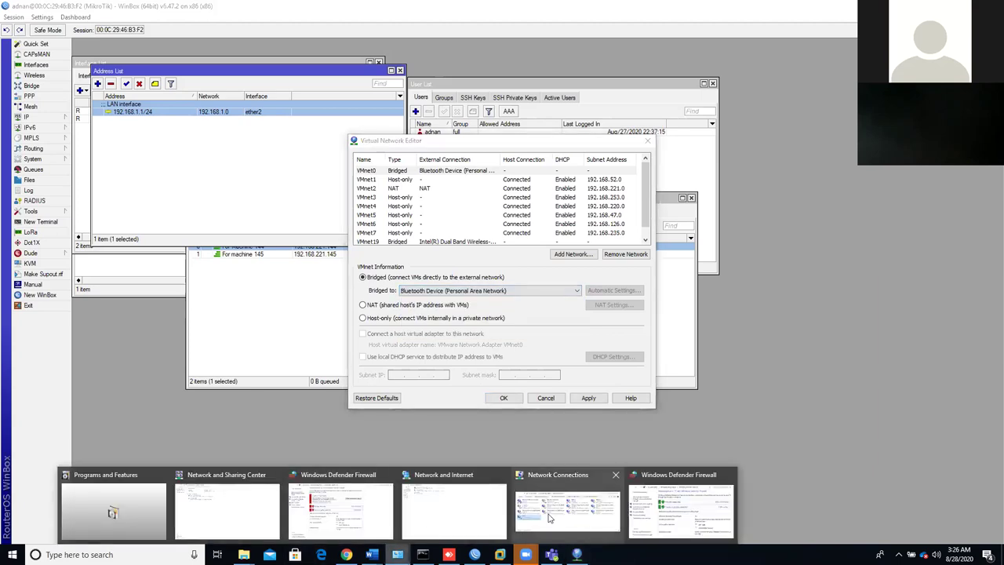
pyautogui.click(423, 554)
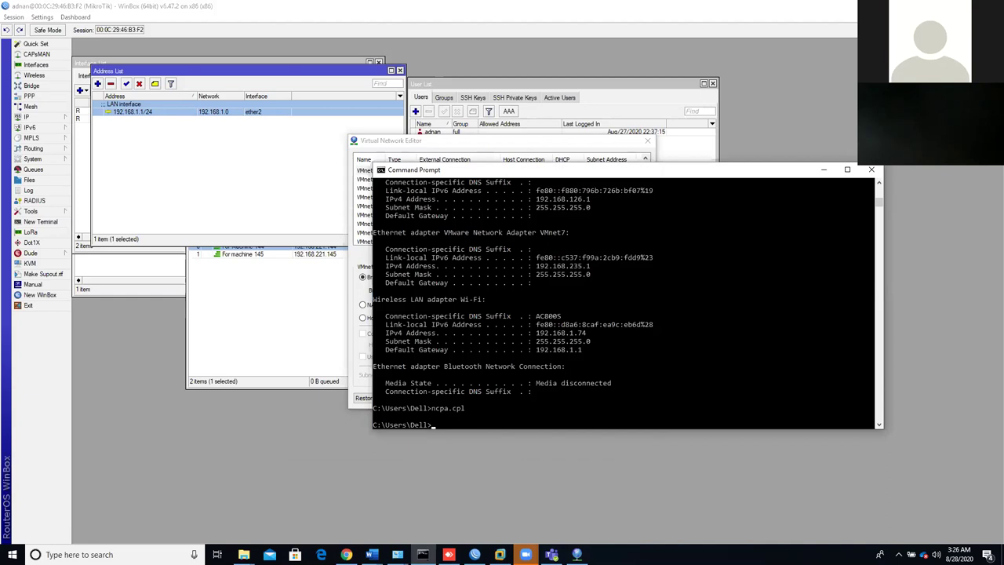
# - Rerun ncpa.cpl, switch the connections to List view, select Wi-Fi, and minimize the window
pyautogui.press('Up')
pyautogui.press('Return')
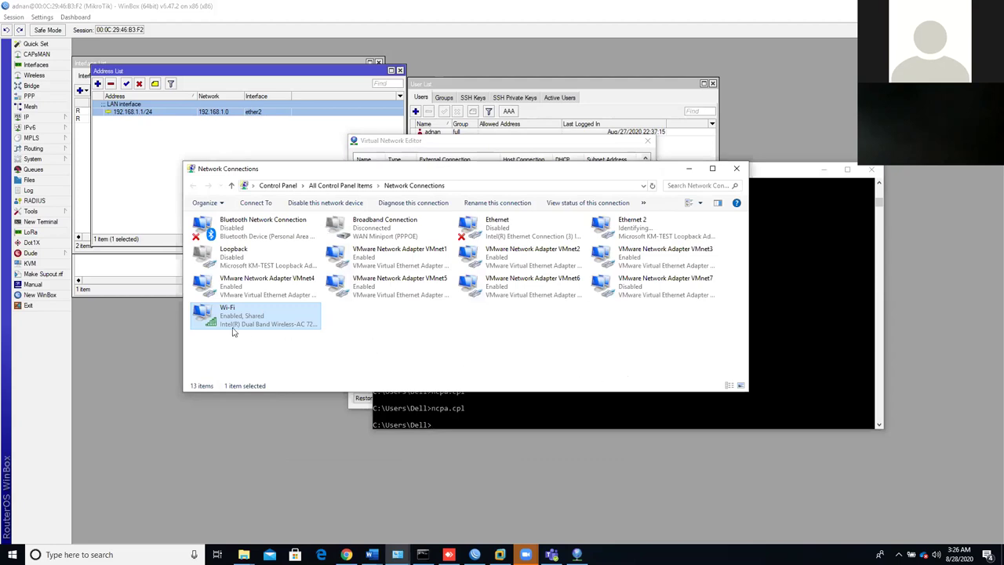
pyautogui.rightClick(377, 332)
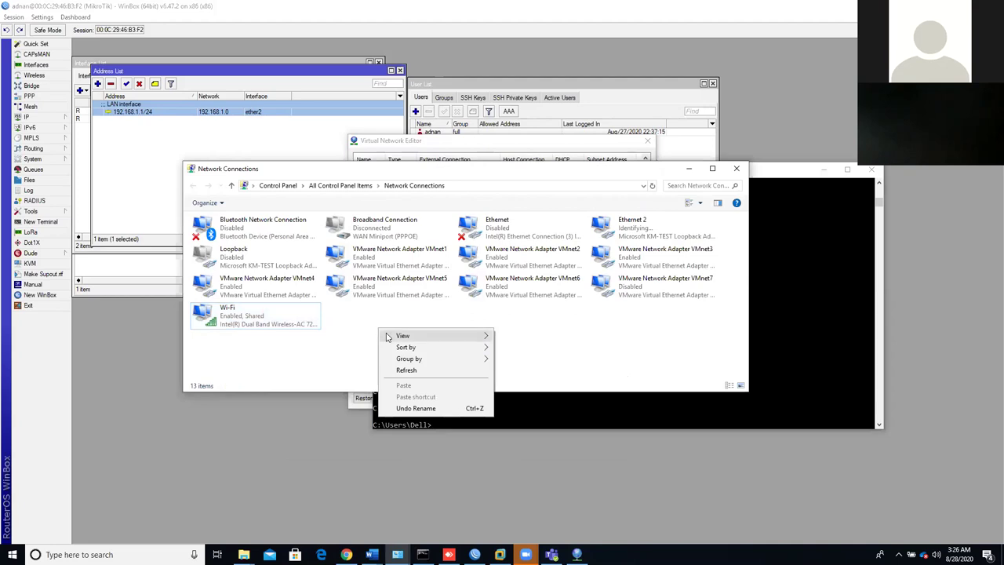
pyautogui.moveTo(426, 339)
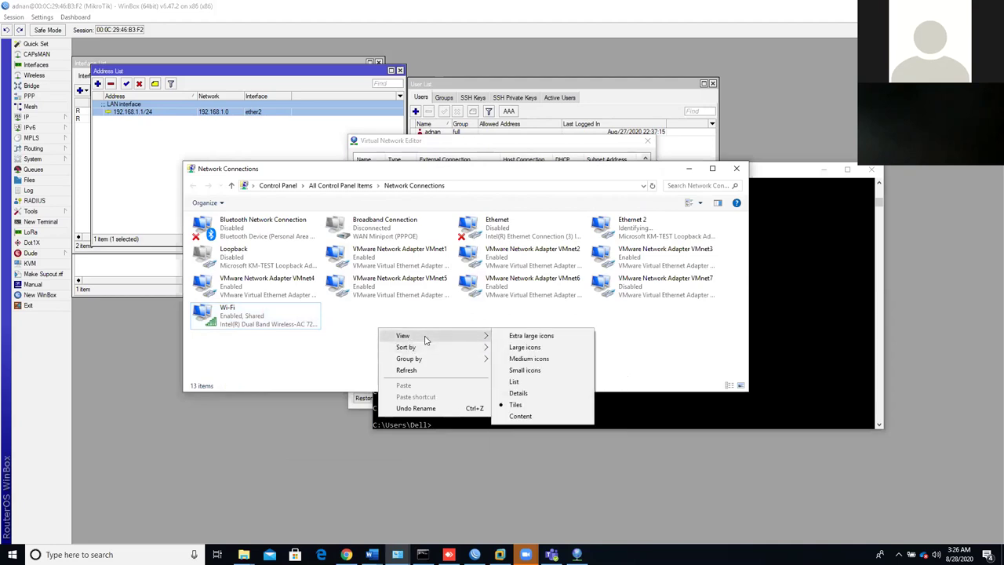
pyautogui.click(517, 383)
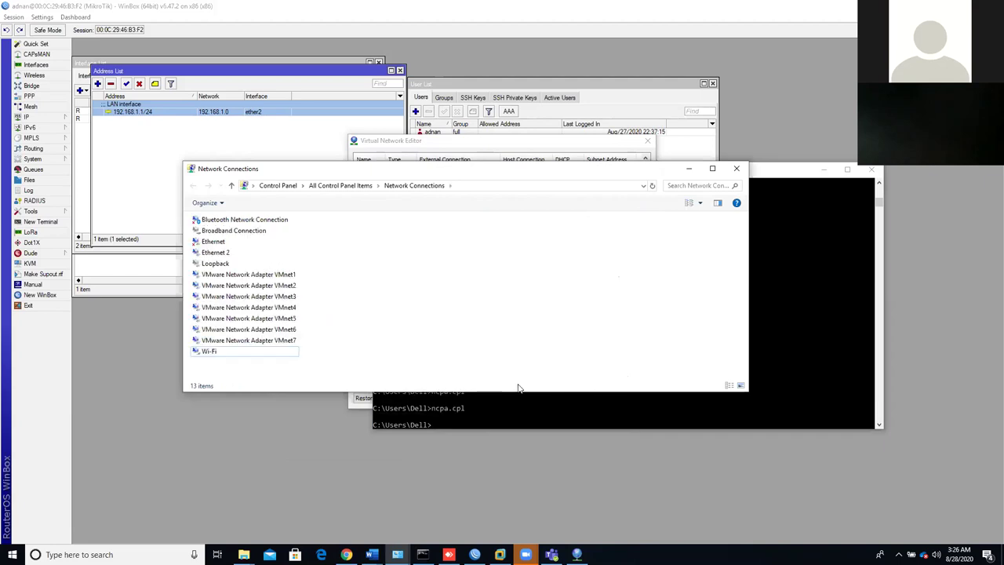
pyautogui.click(217, 352)
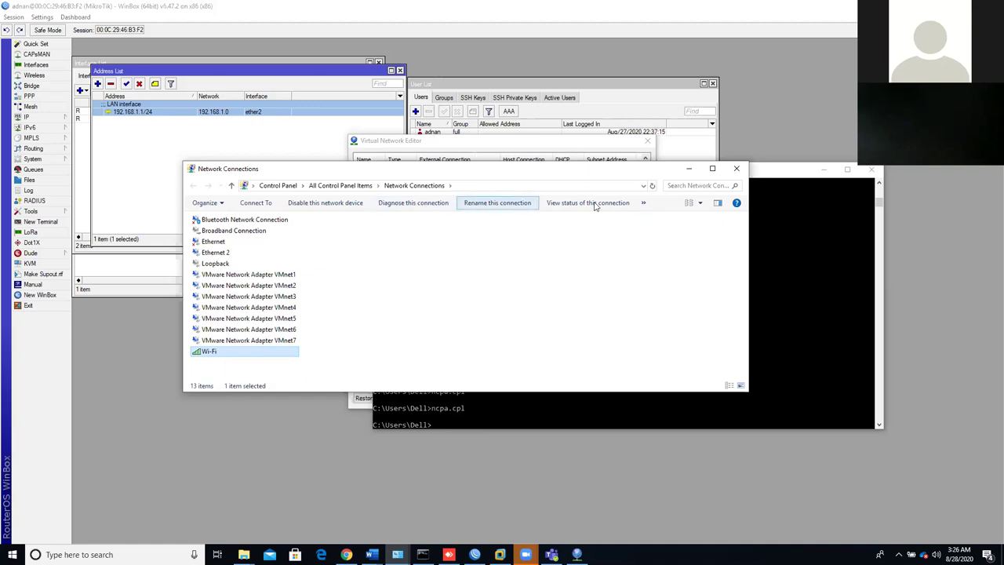
pyautogui.click(685, 171)
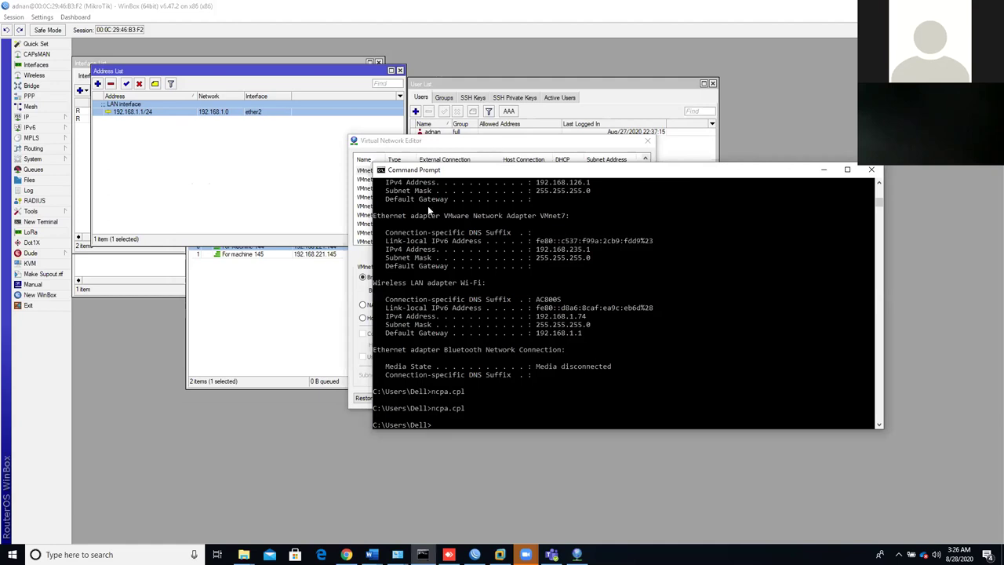
# - Keep VMnet0 bridged to the Bluetooth Device adapter, then return to WinBox
pyautogui.click(470, 144)
pyautogui.click(474, 292)
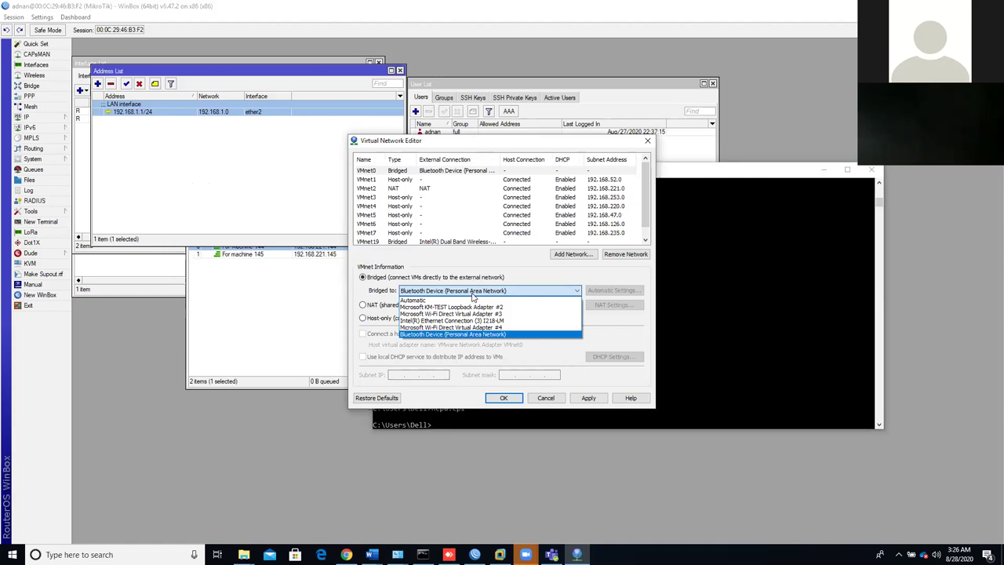
pyautogui.click(551, 279)
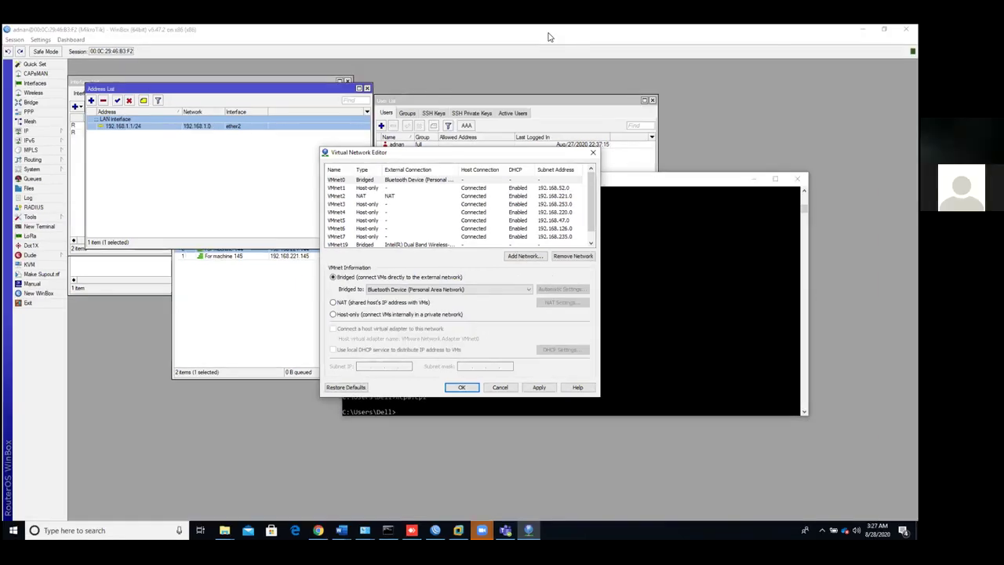
pyautogui.click(551, 33)
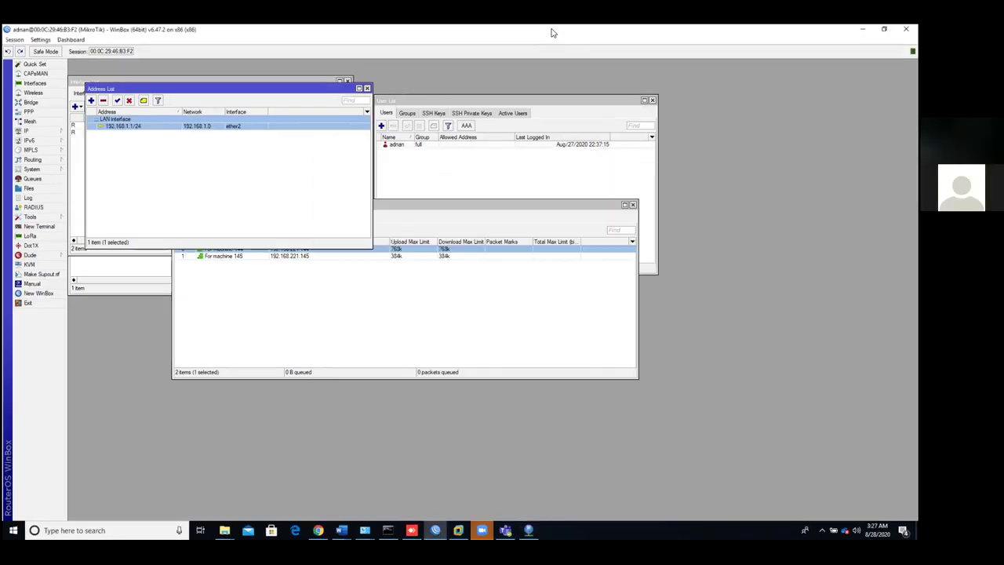